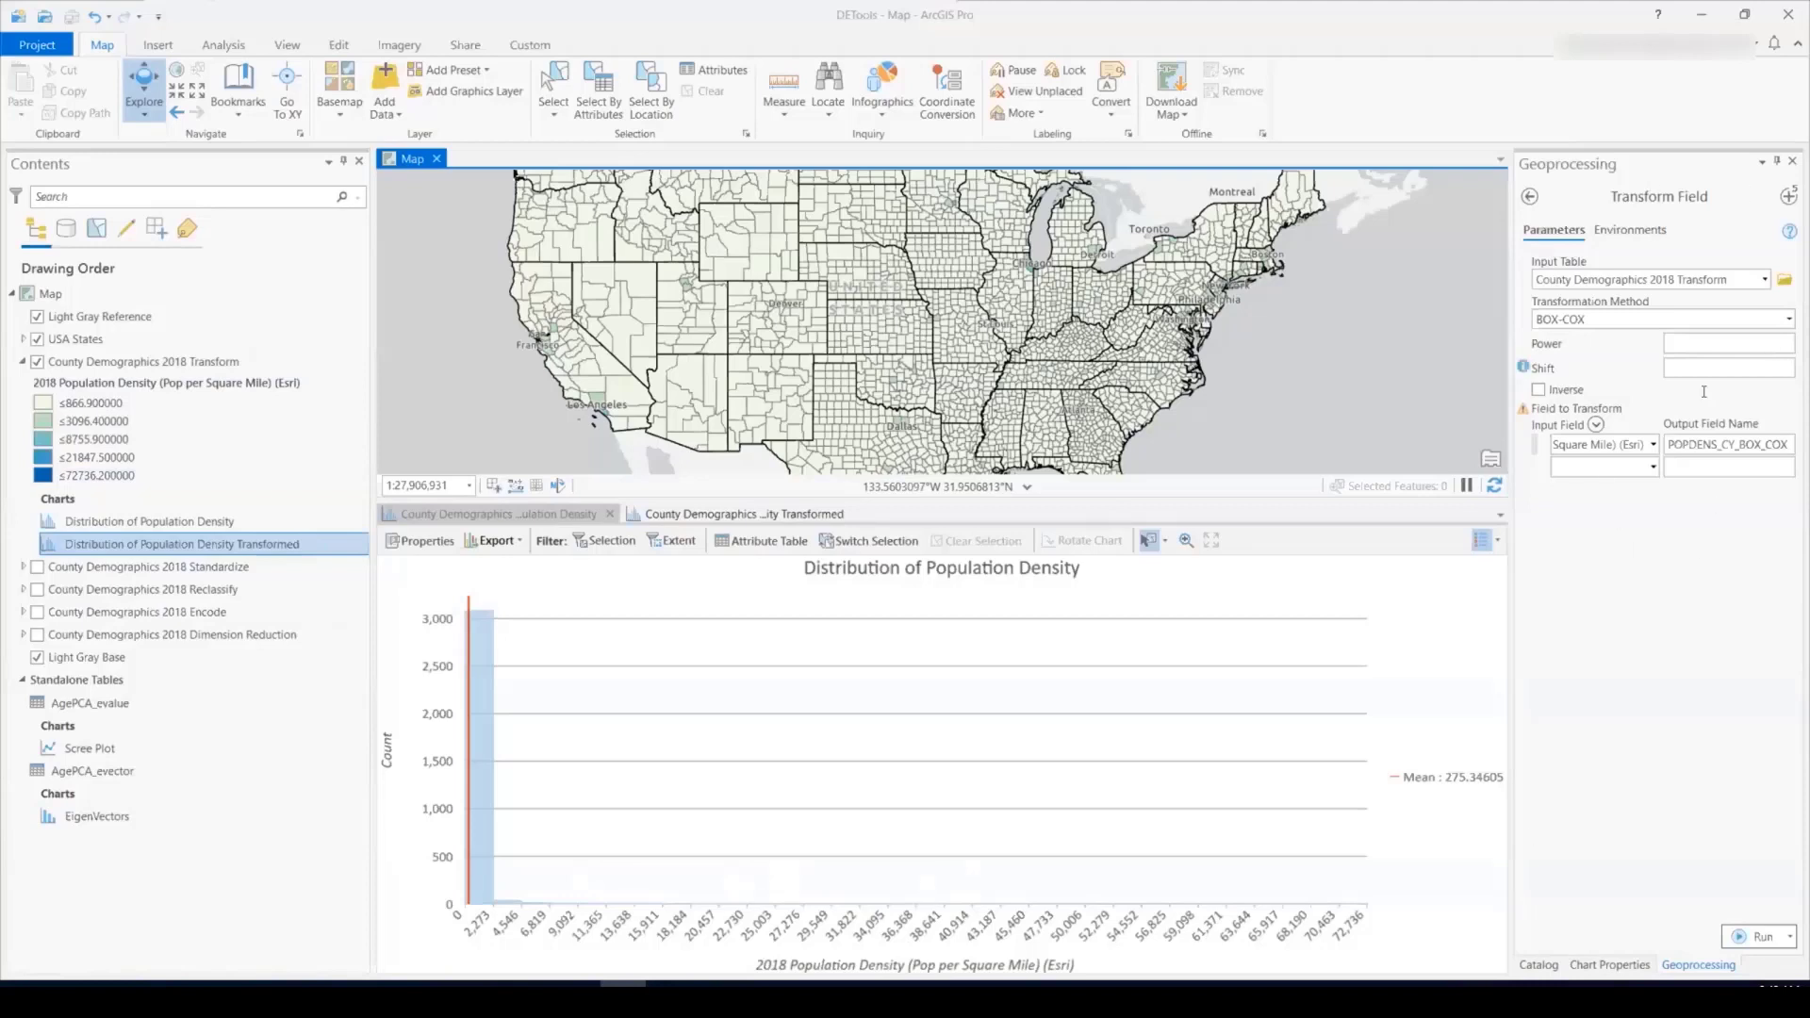
Keep BOX-COX as the transformation method and view the transformed population density histogram (mean 4.03375).
left_click(1788, 320)
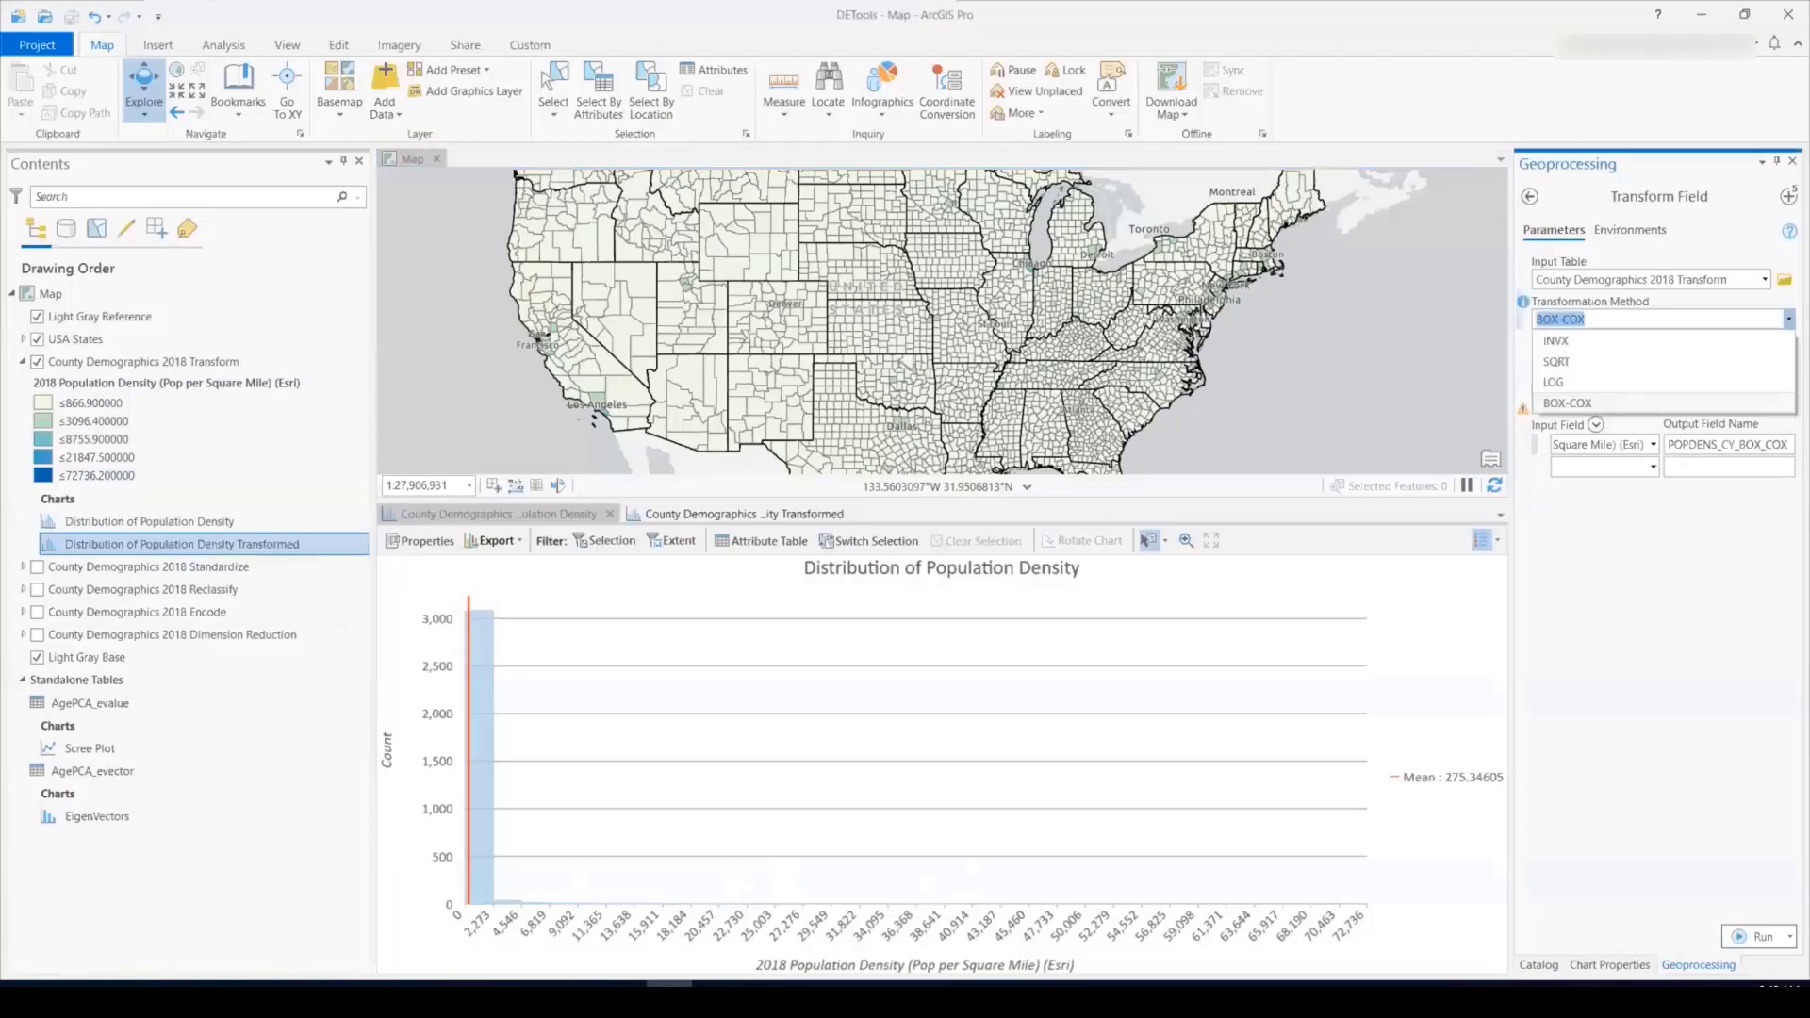
left_click(1567, 403)
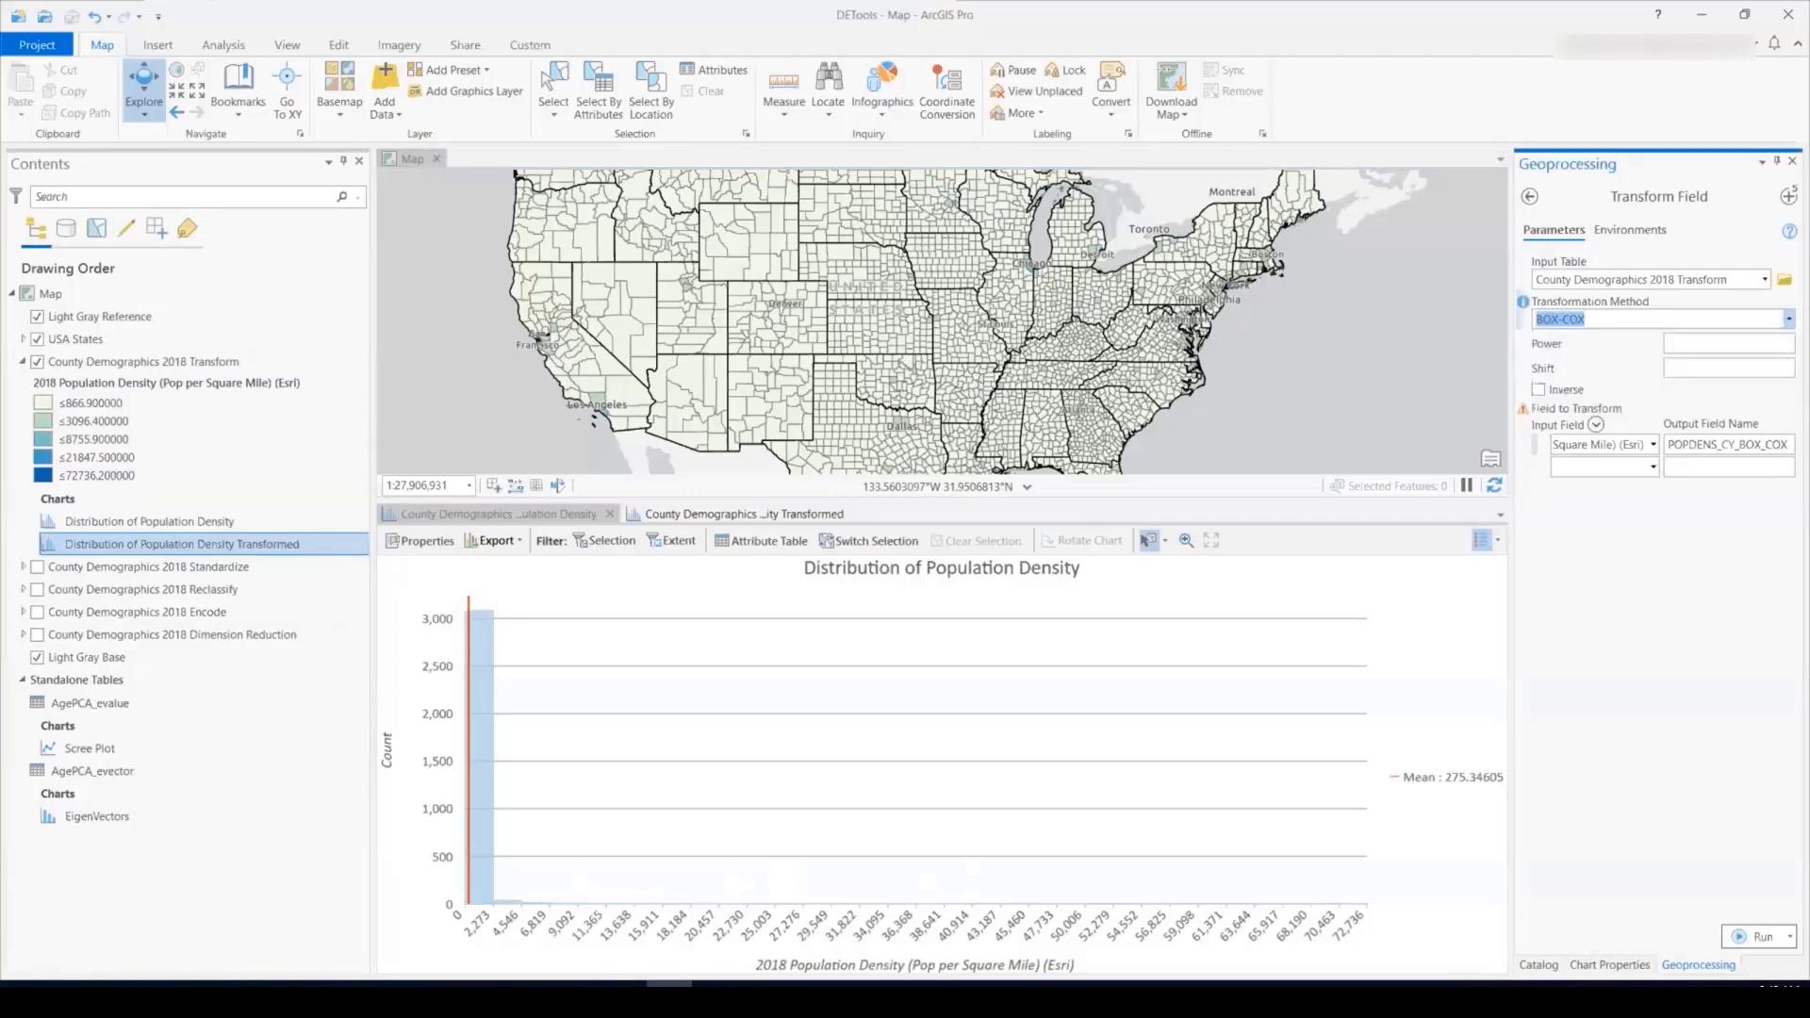
left_click(1745, 567)
left_click(773, 517)
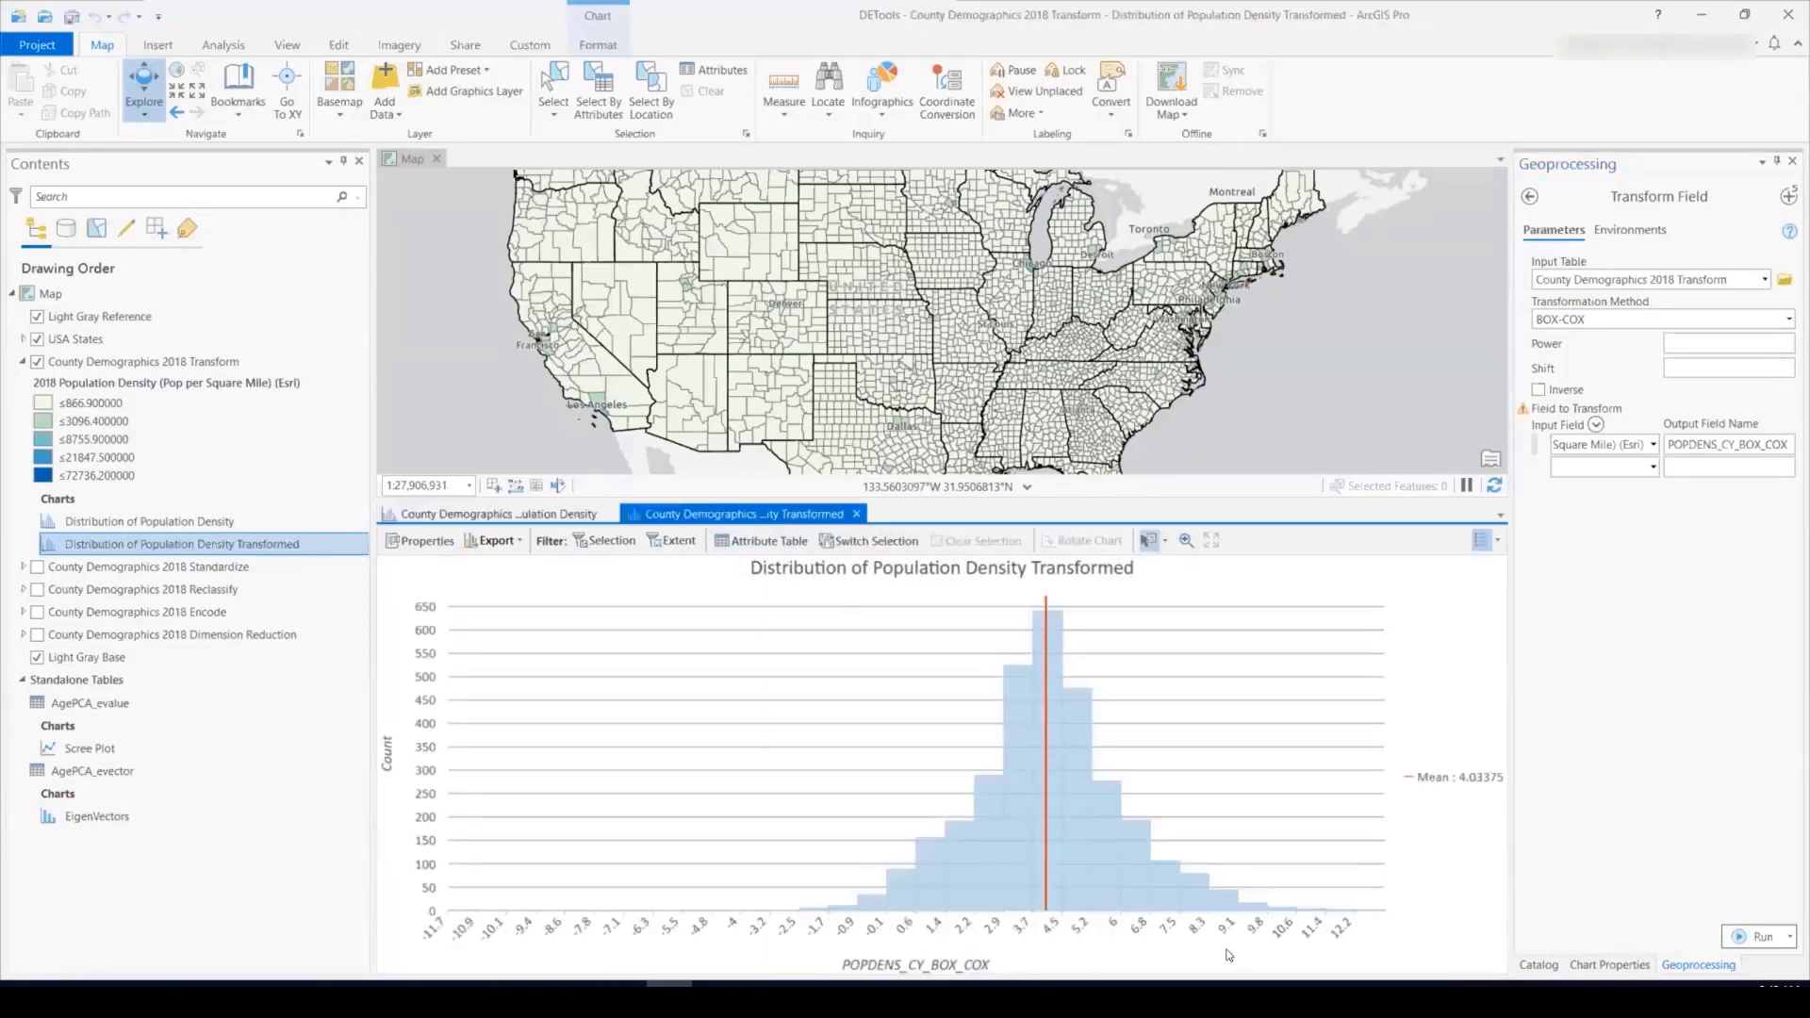
Close the population density chart and hide the County Demographics 2018 Transform layer.
left_click(608, 512)
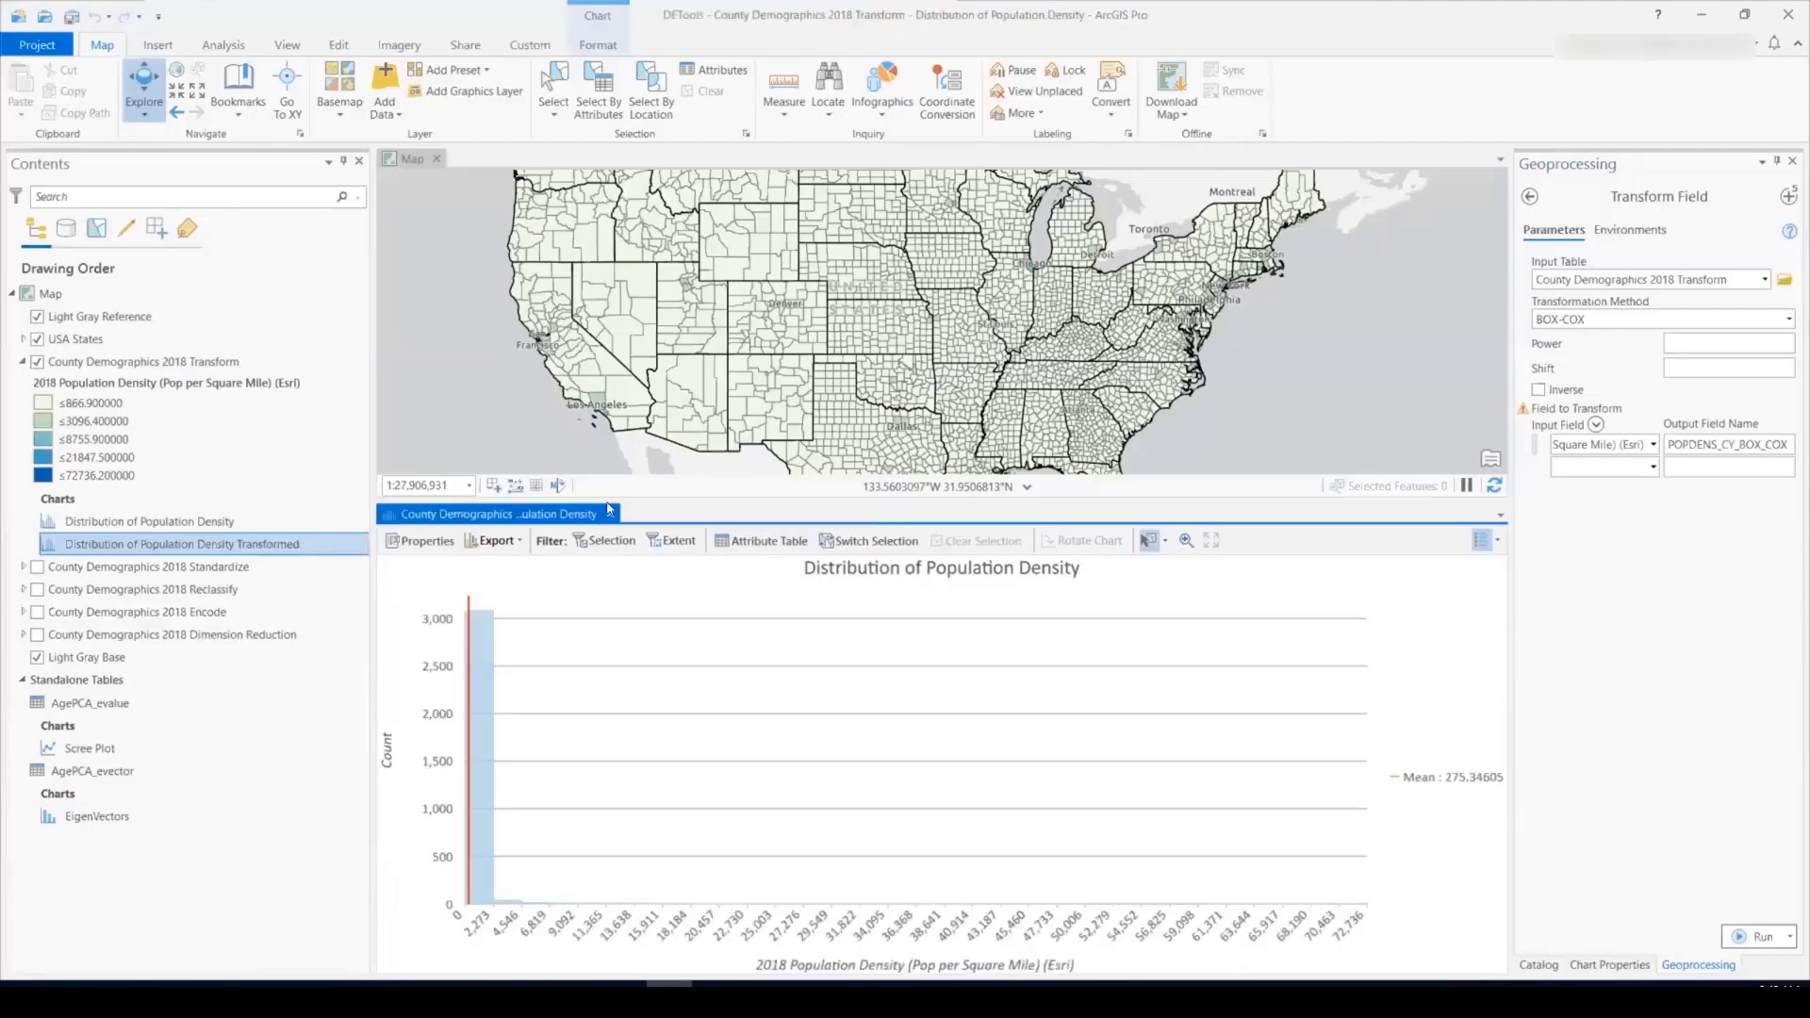
left_click(610, 509)
left_click(26, 361)
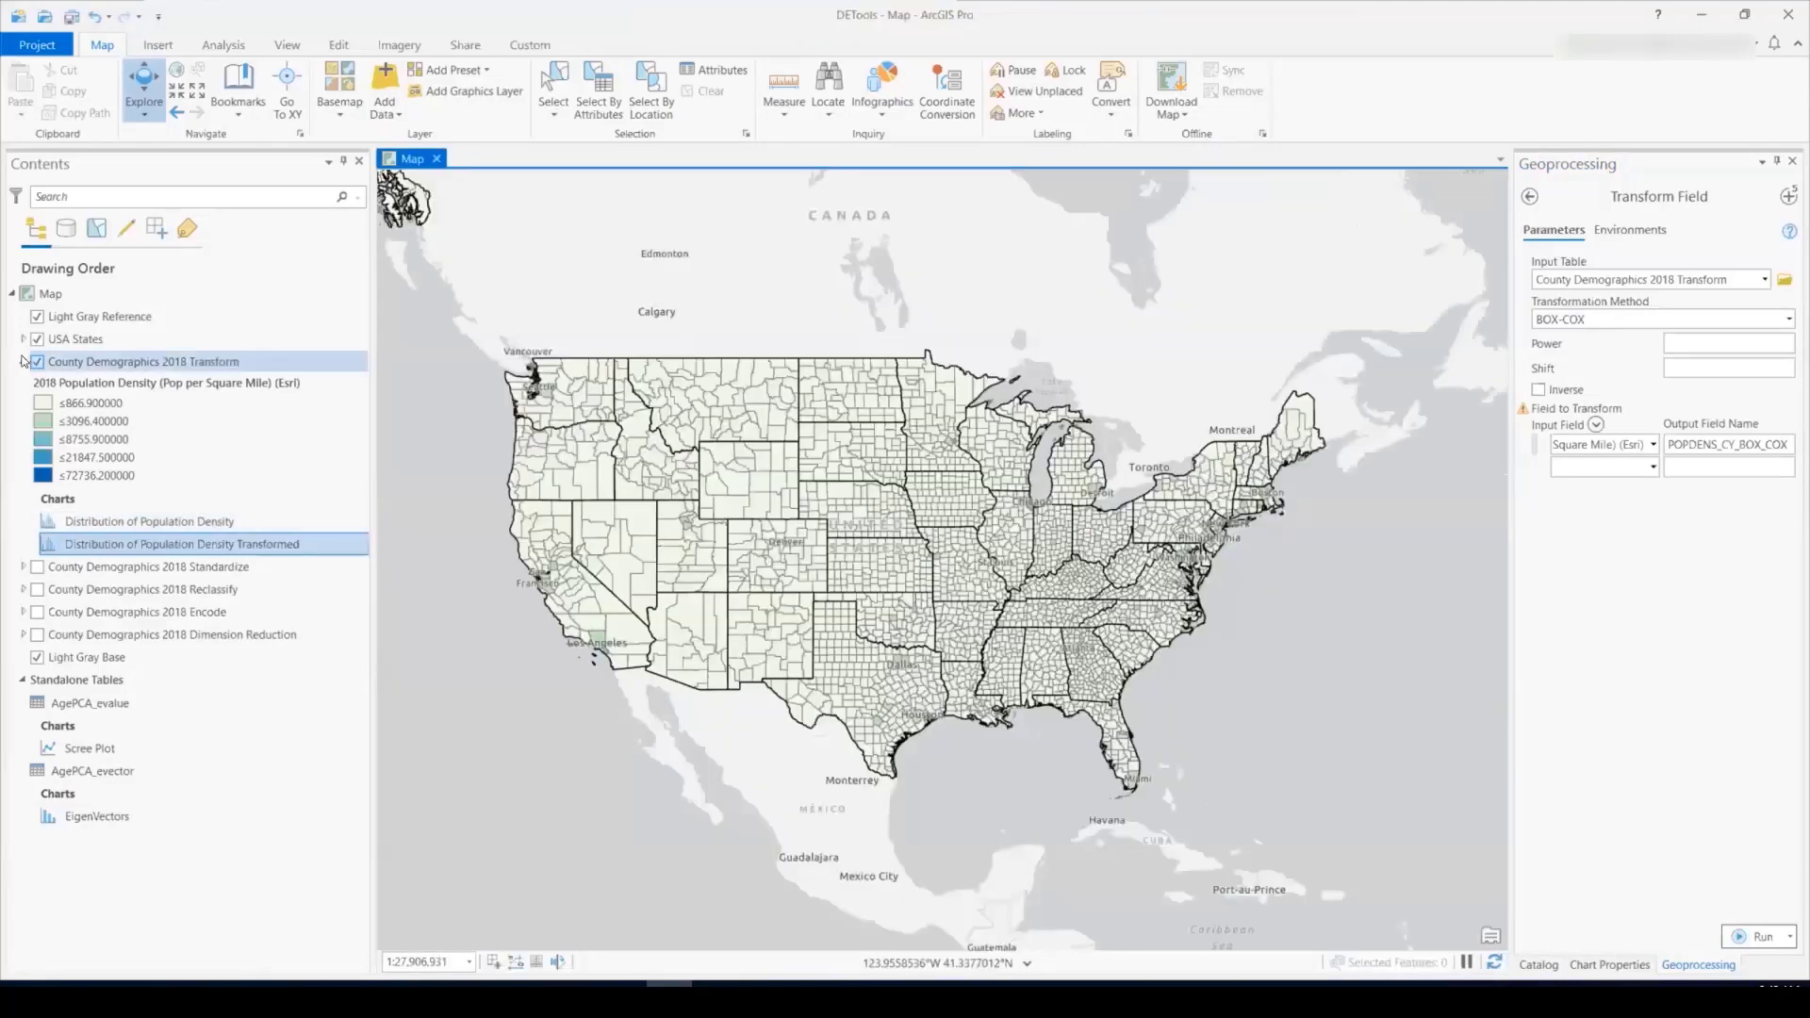
left_click(38, 361)
left_click(22, 361)
Open the Unemployment Rate and Median Household Income distribution charts from Standardize and dock them side by side.
left_click(22, 384)
left_click(23, 383)
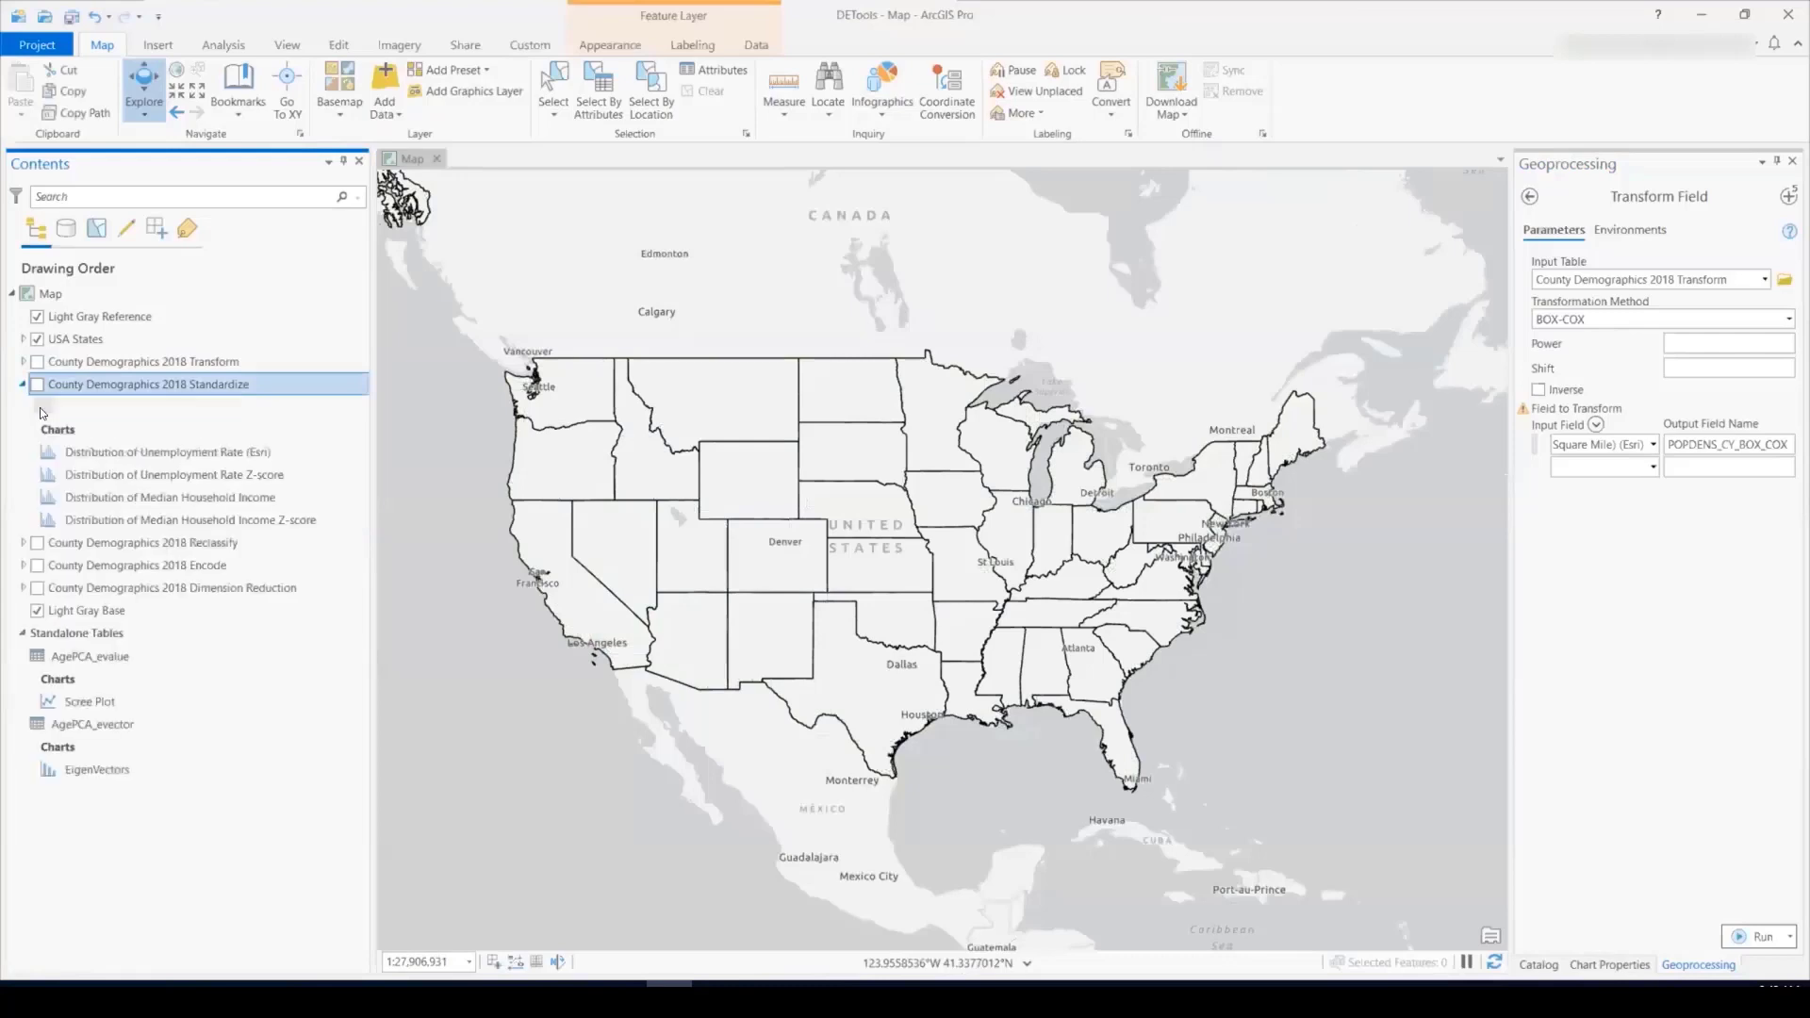
left_click(123, 451)
double_click(124, 450)
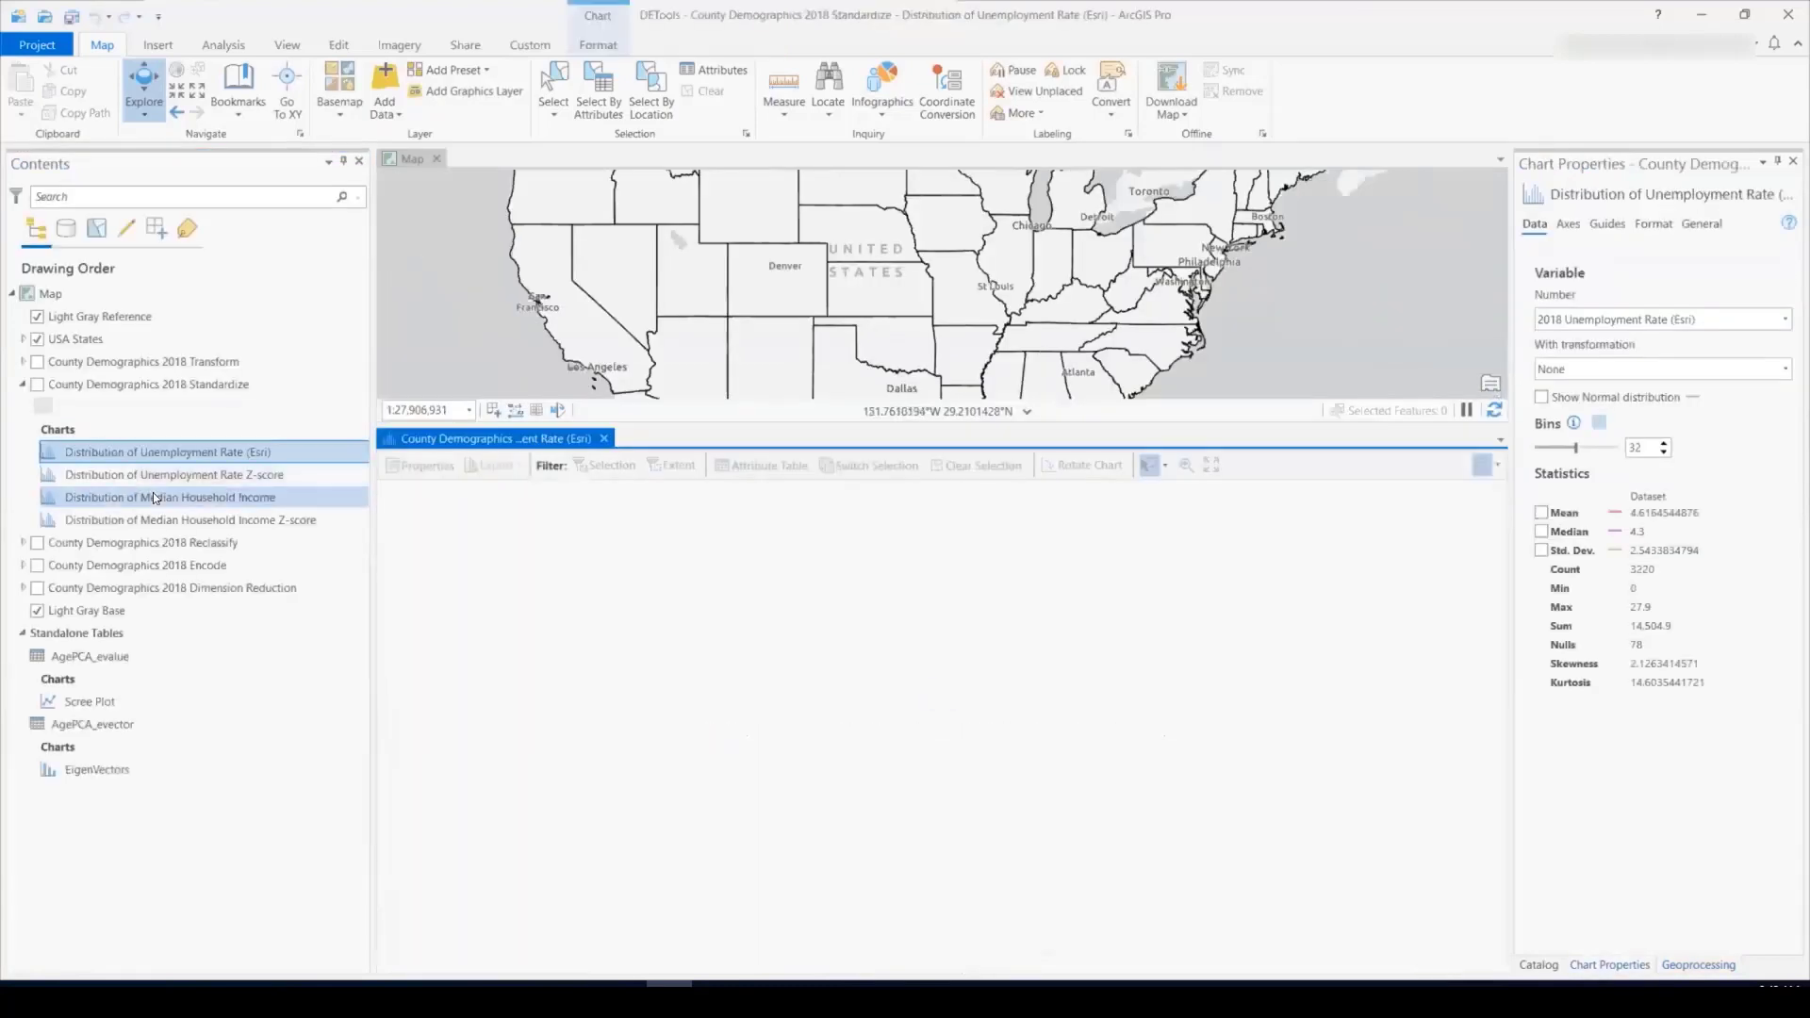
double_click(154, 495)
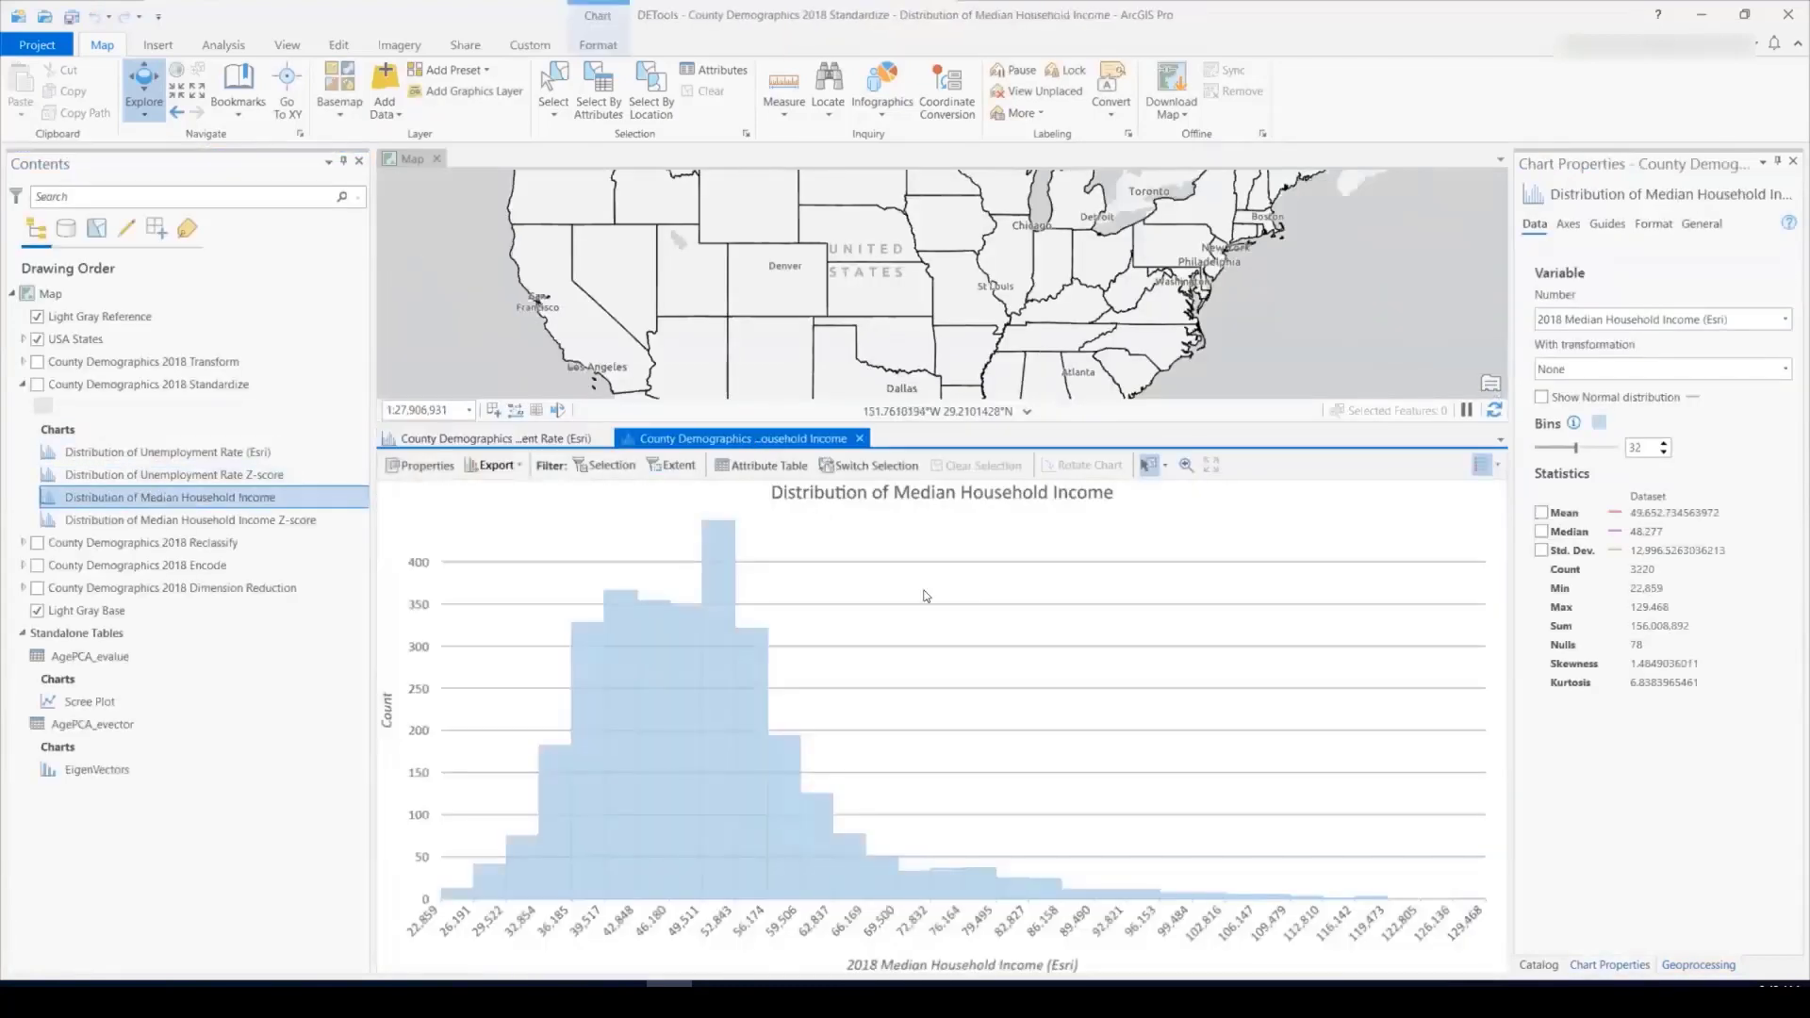
left_click_drag(740, 438, 1029, 687)
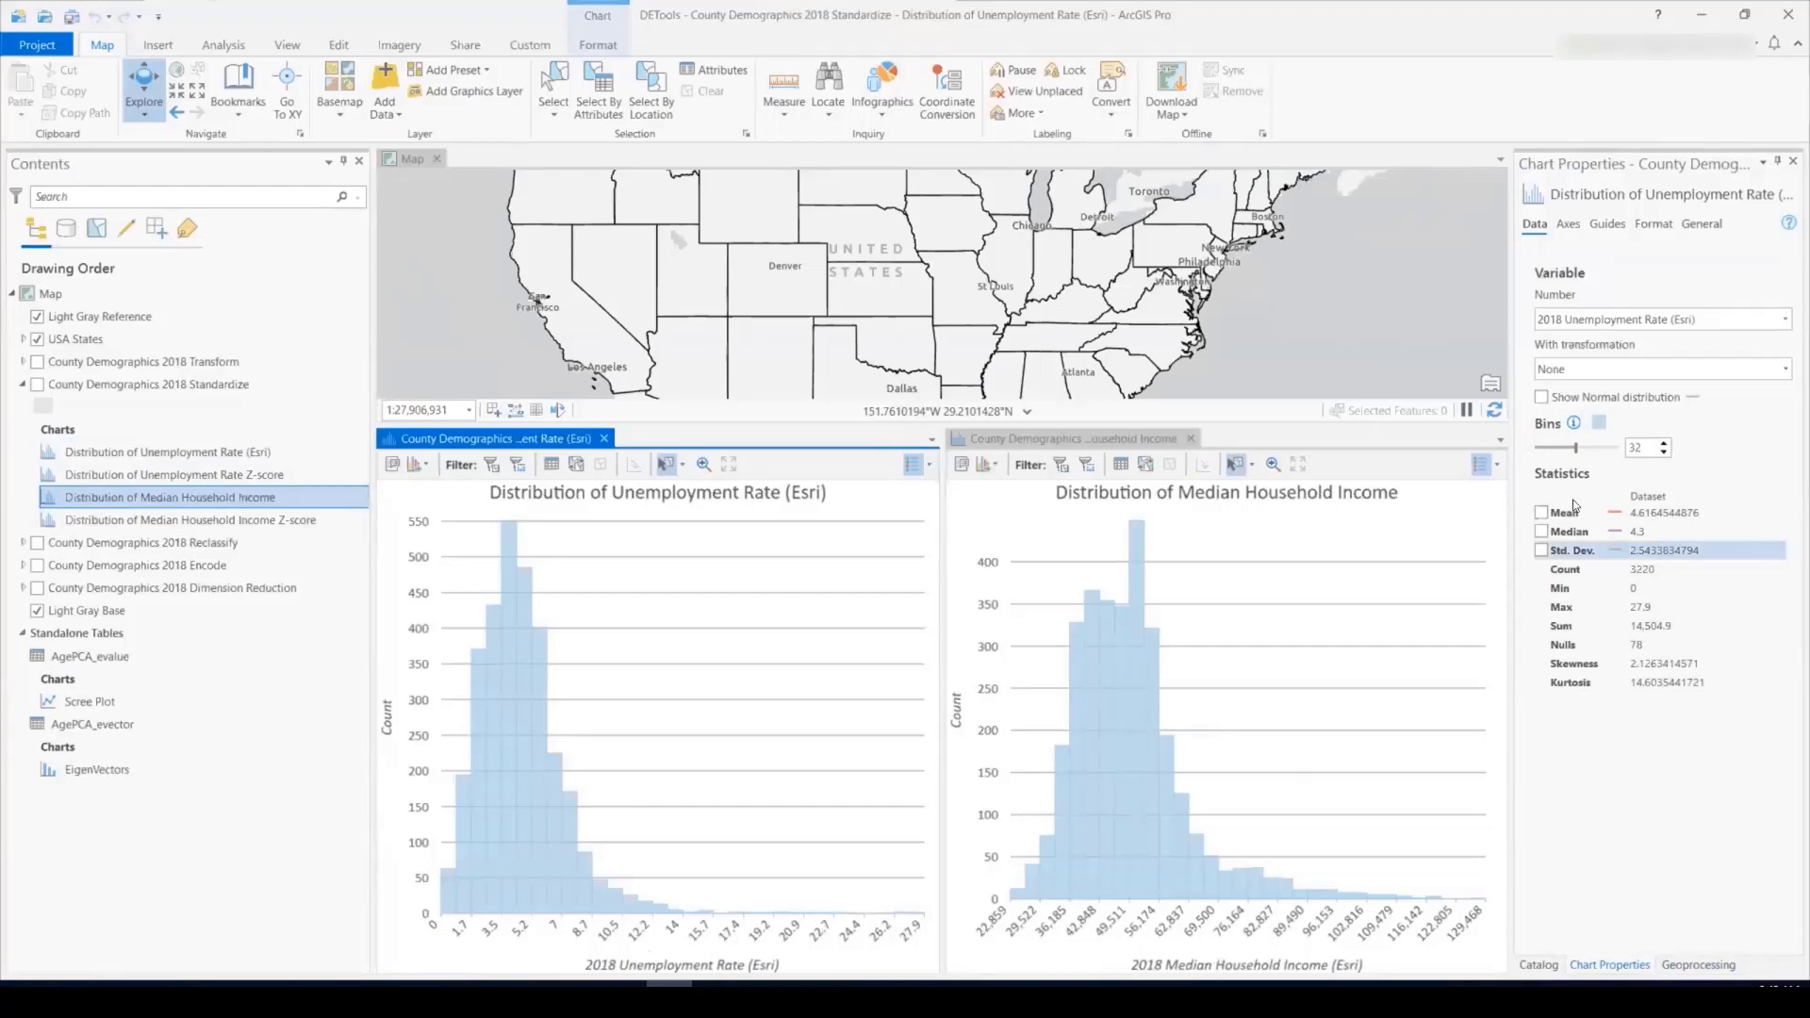
Switch to the Standardize Field tool and keep Z-SCORE as the standardization method.
left_click(1698, 964)
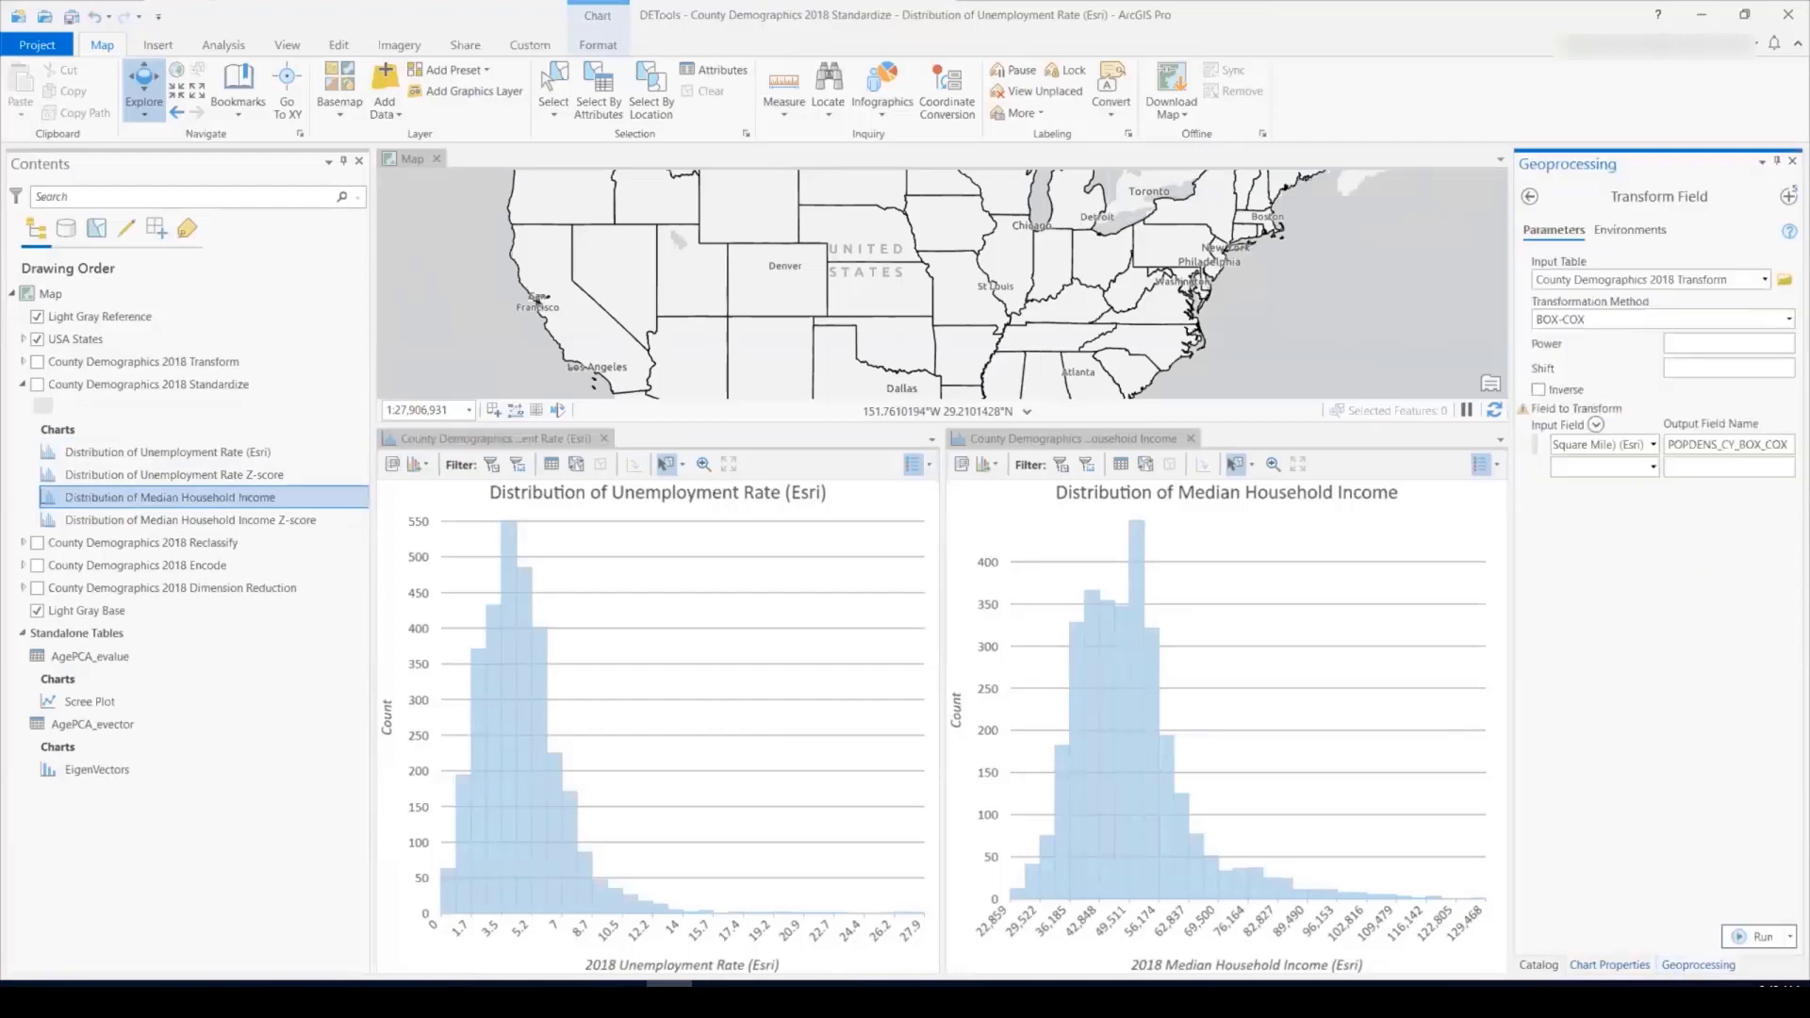
left_click(1788, 196)
left_click(1659, 273)
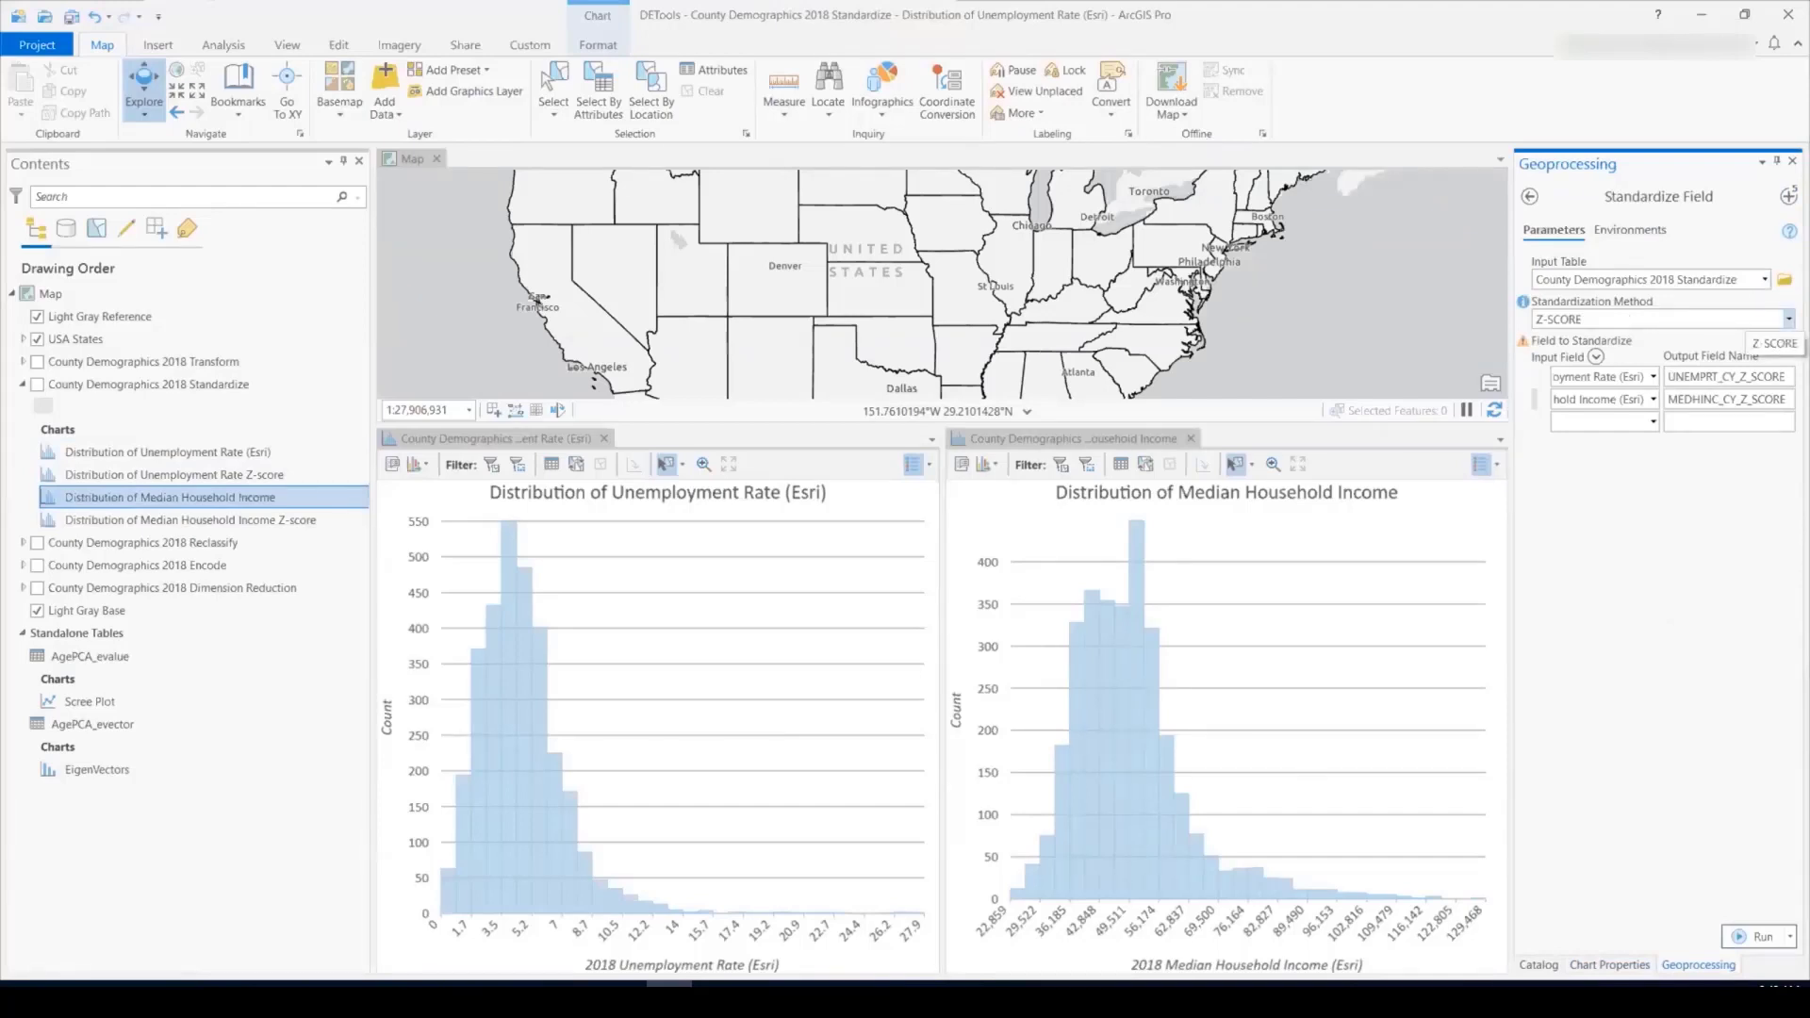
left_click(1788, 319)
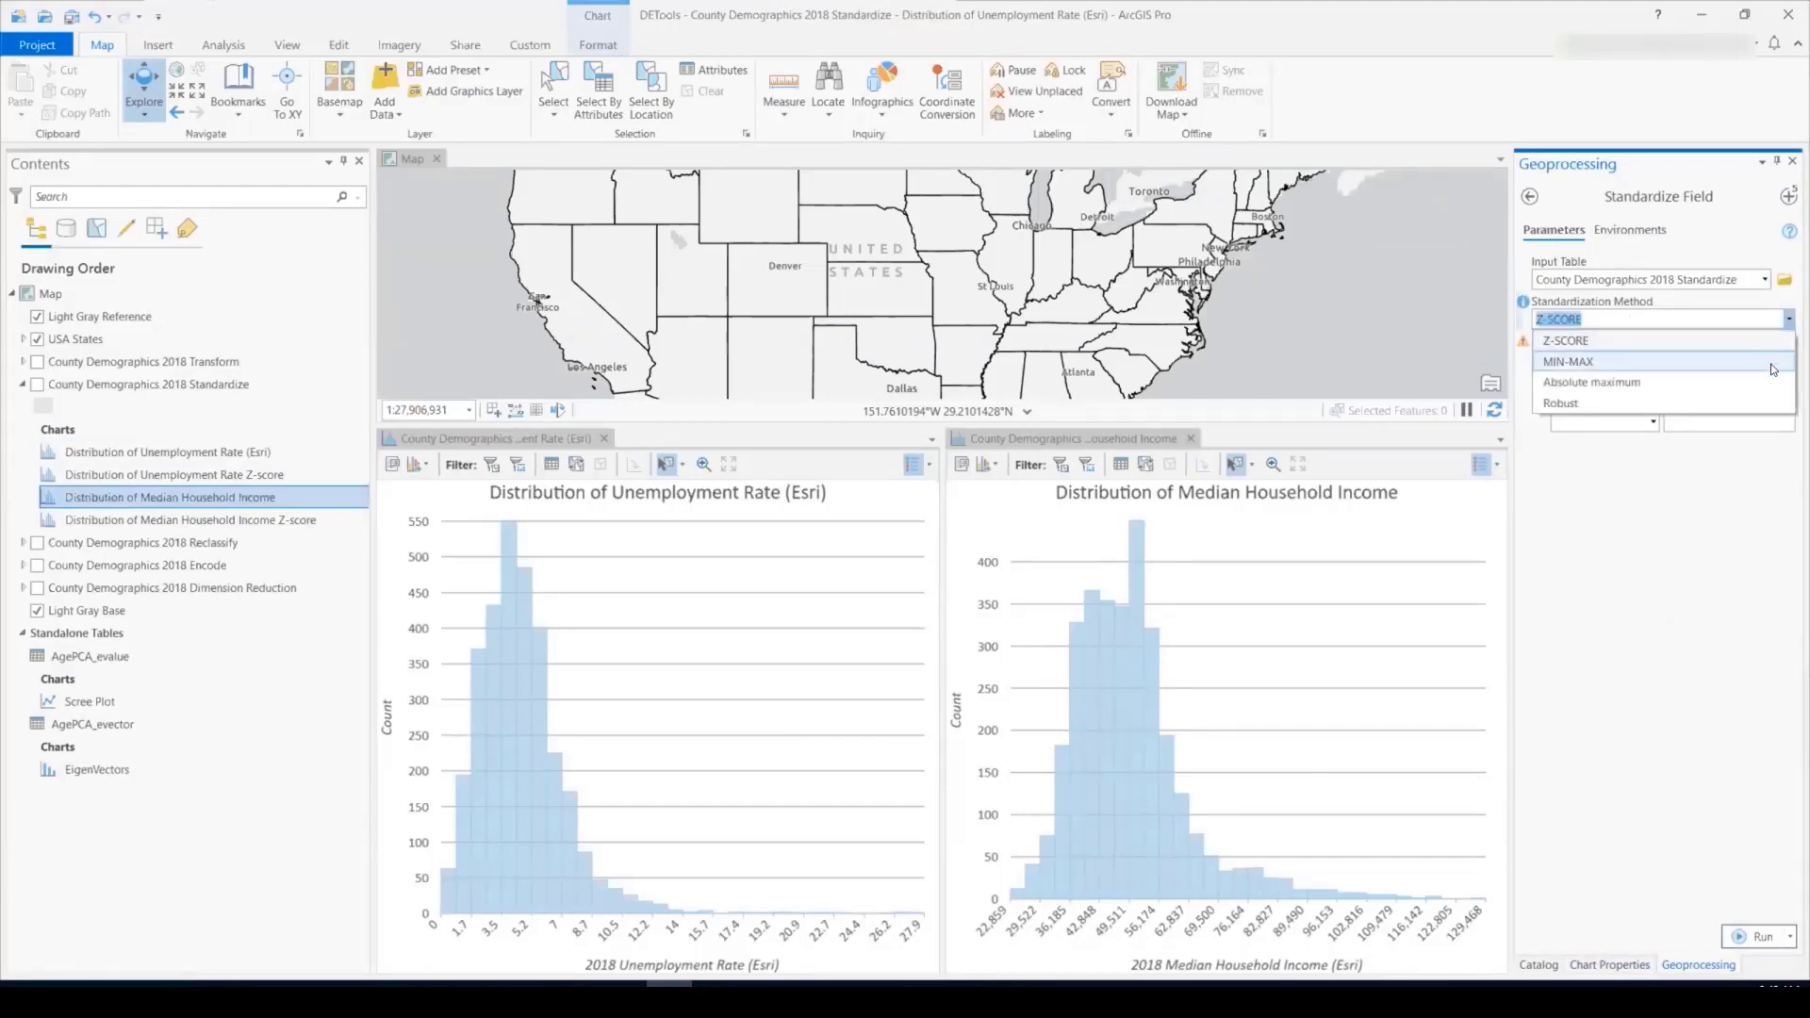
left_click(1772, 483)
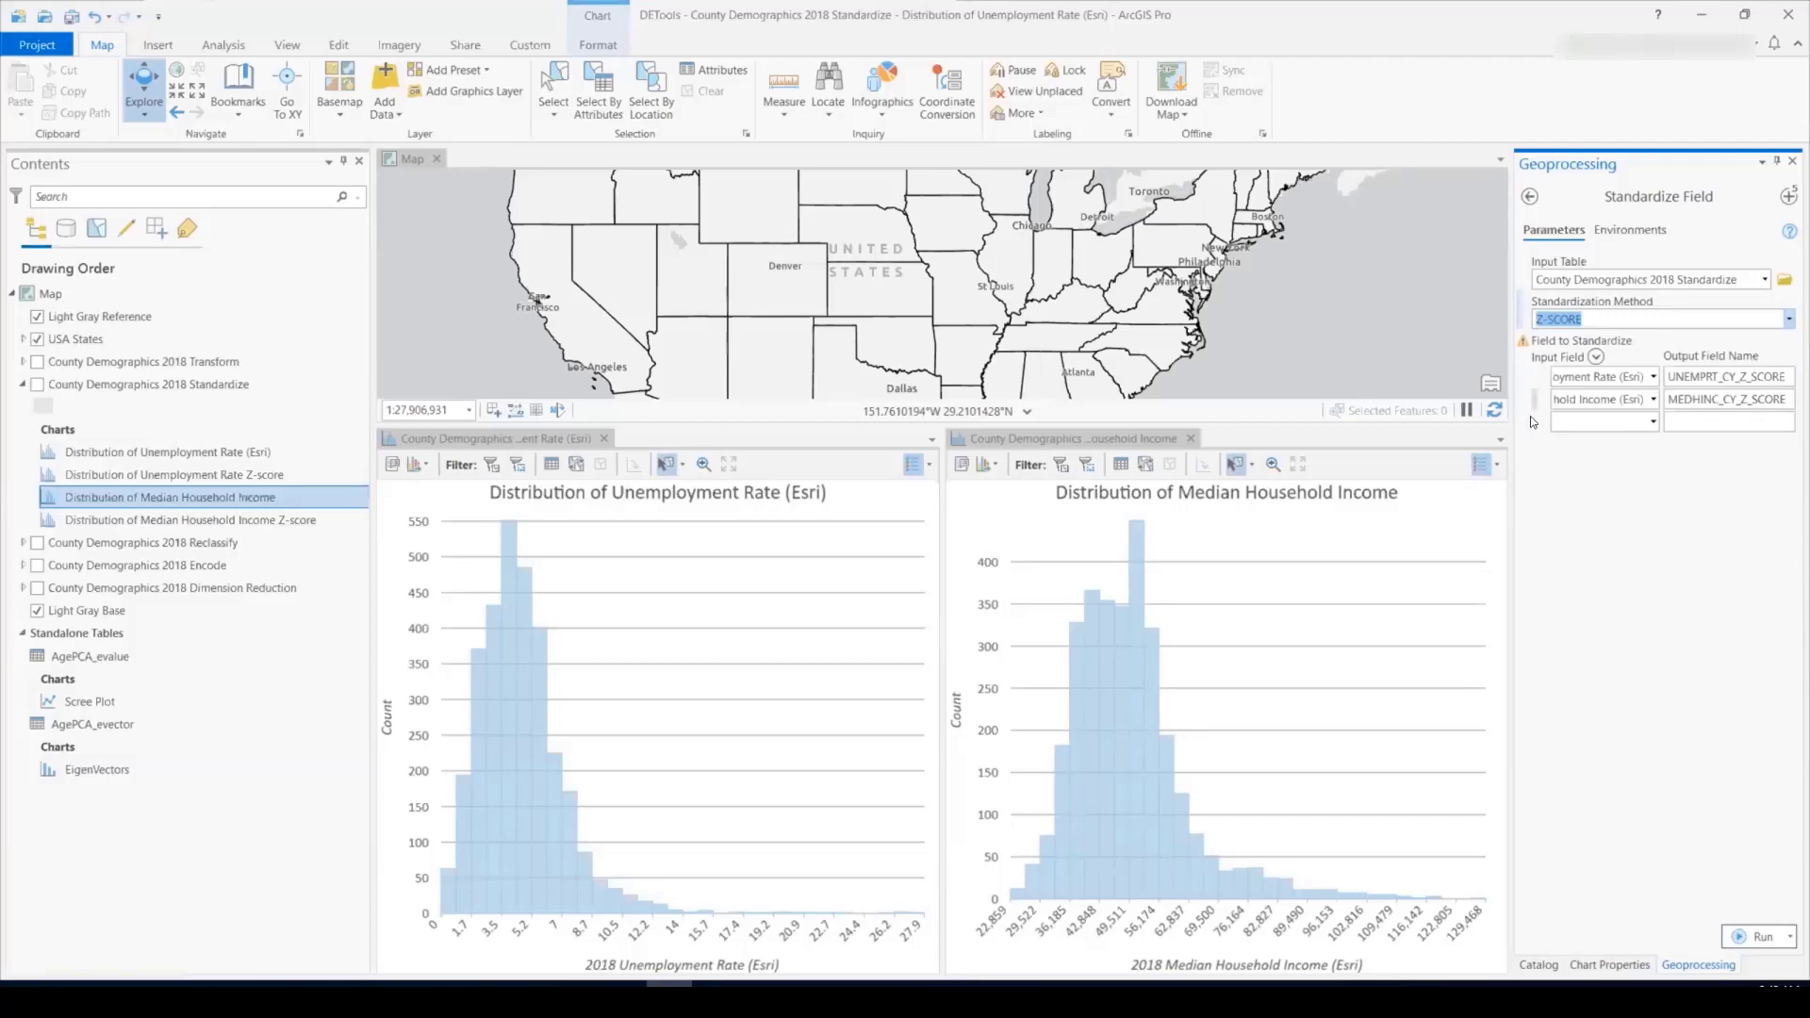
Open the Unemployment Rate and Median Household Income Z-score charts and dock them side by side.
left_click(247, 476)
left_click(247, 476)
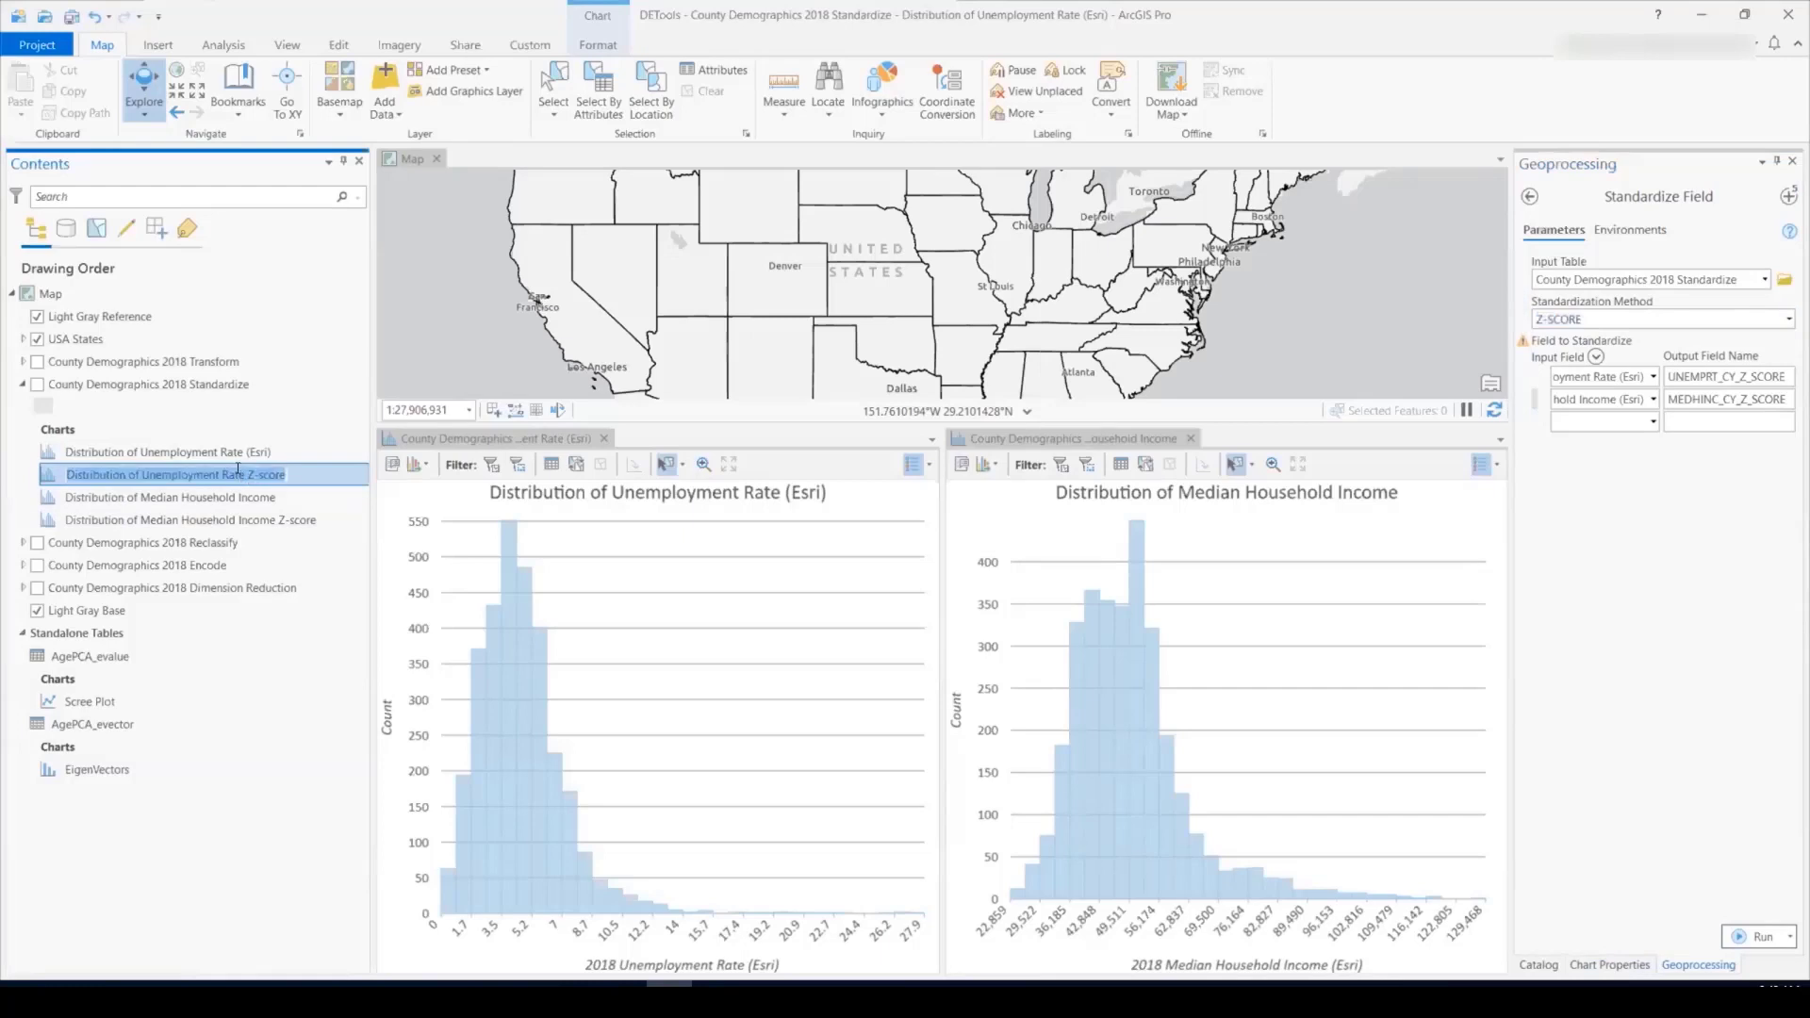
double_click(235, 474)
double_click(191, 520)
double_click(195, 476)
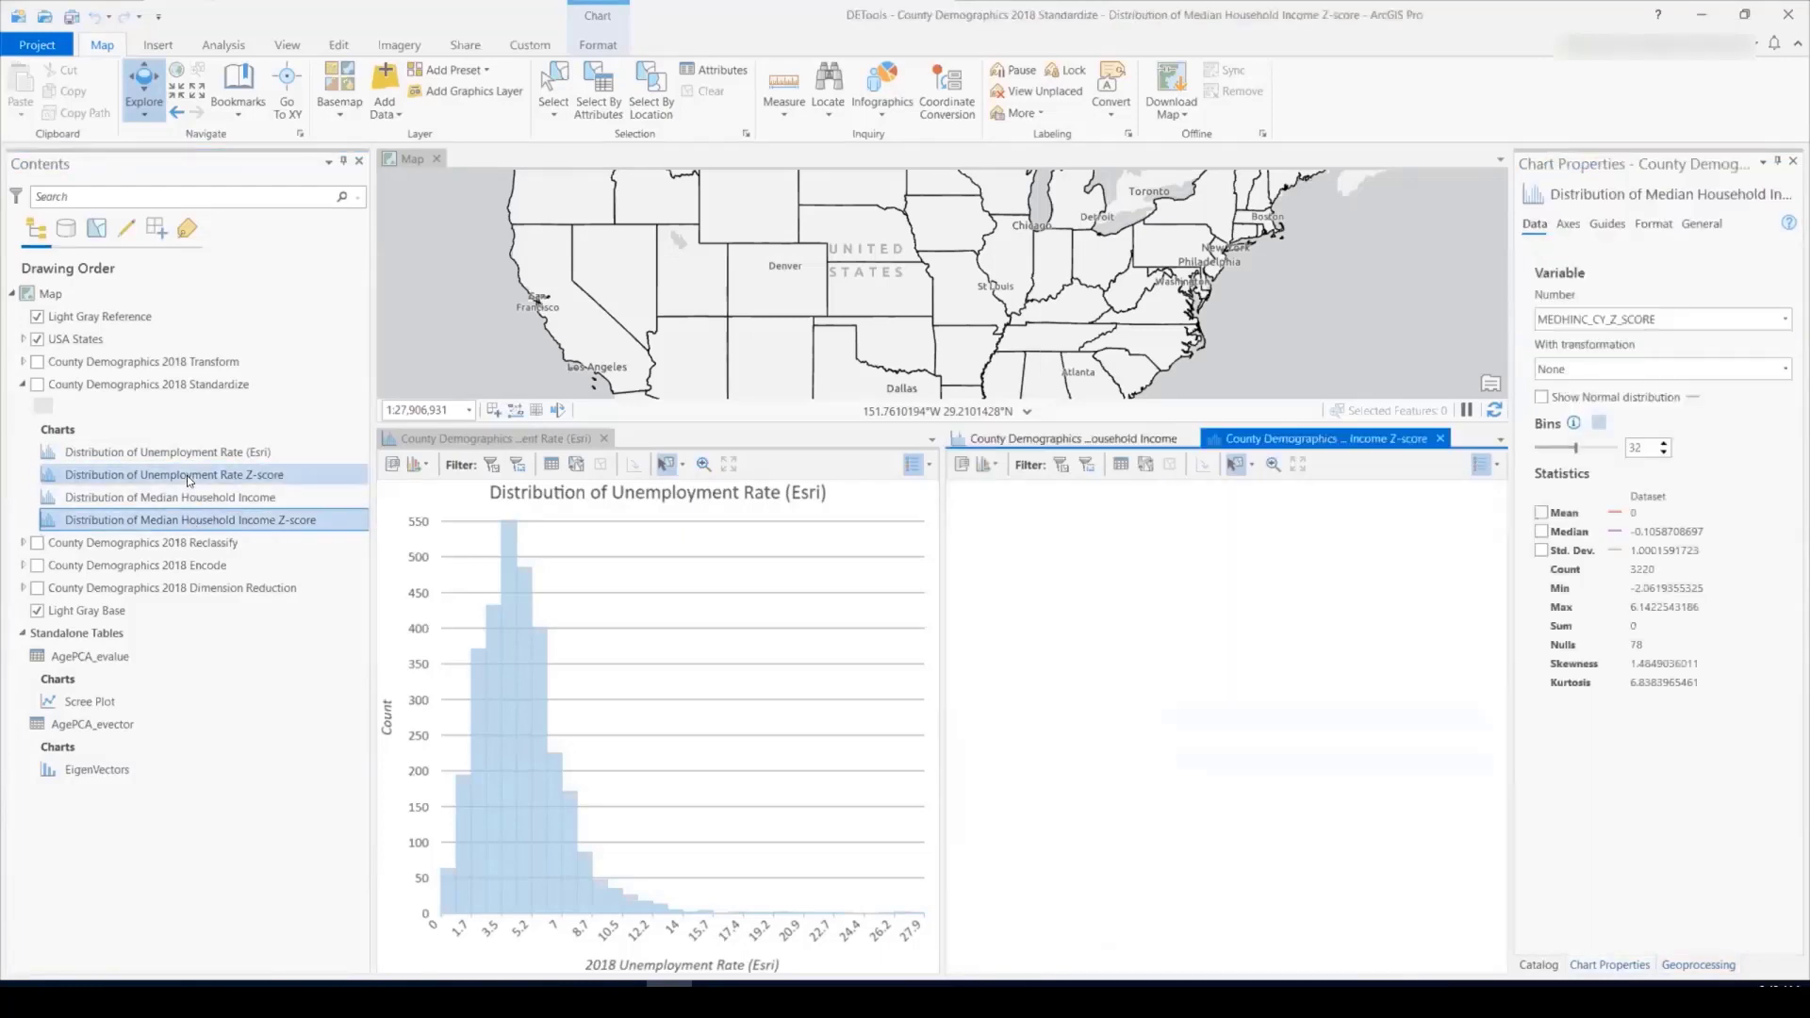
left_click_drag(1254, 438, 660, 717)
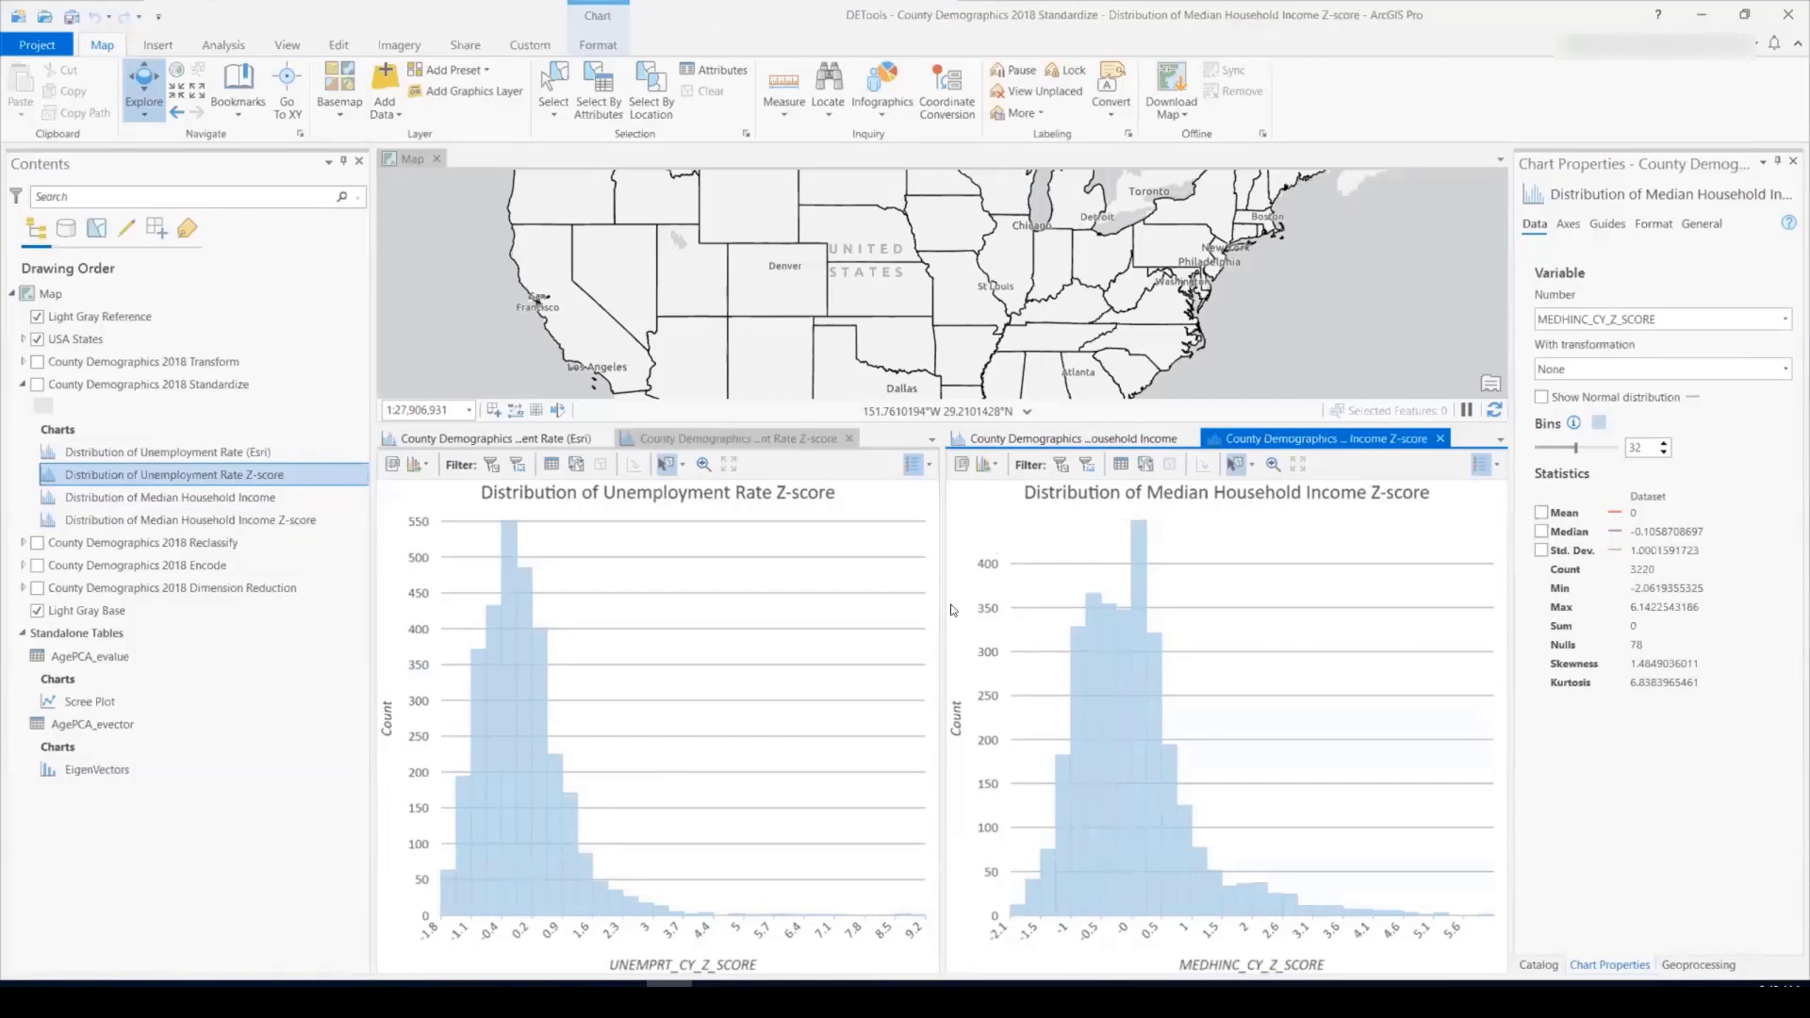
Close the charts and show the Reclassify layer's 2018 median home value map with its 10-class Quantile settings.
left_click(611, 515)
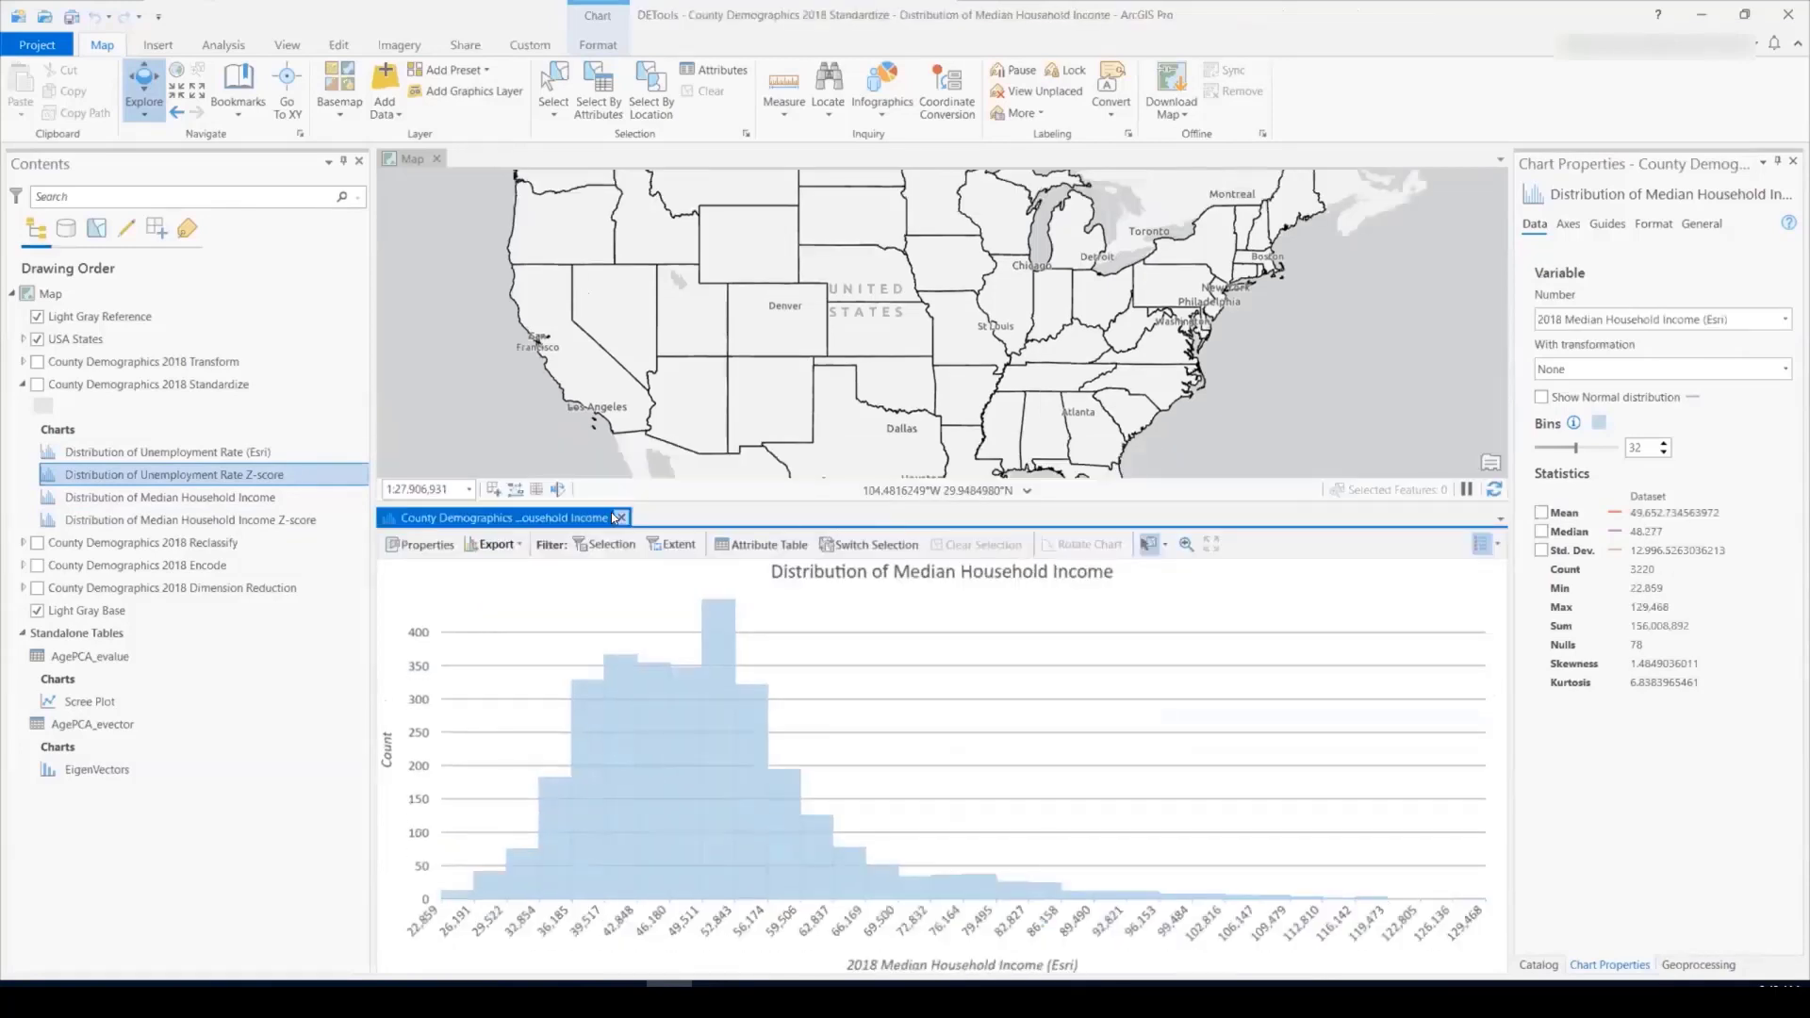
left_click(619, 518)
left_click(22, 384)
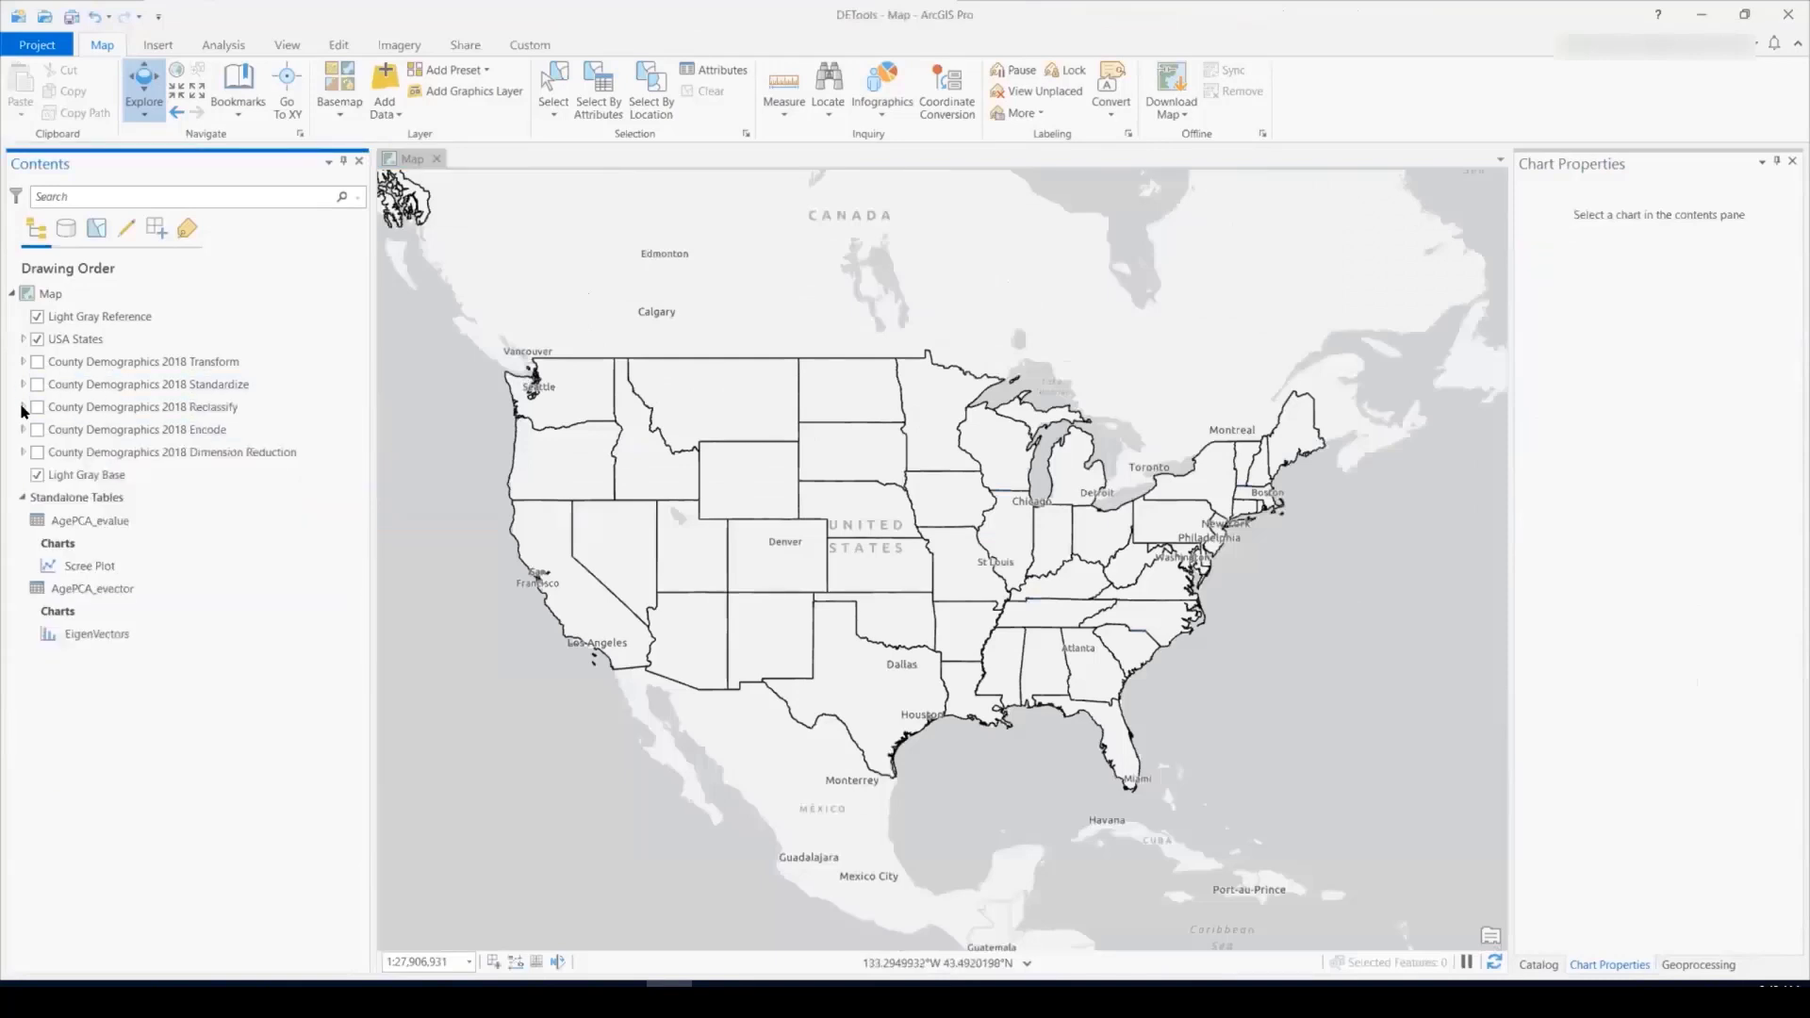
left_click(23, 407)
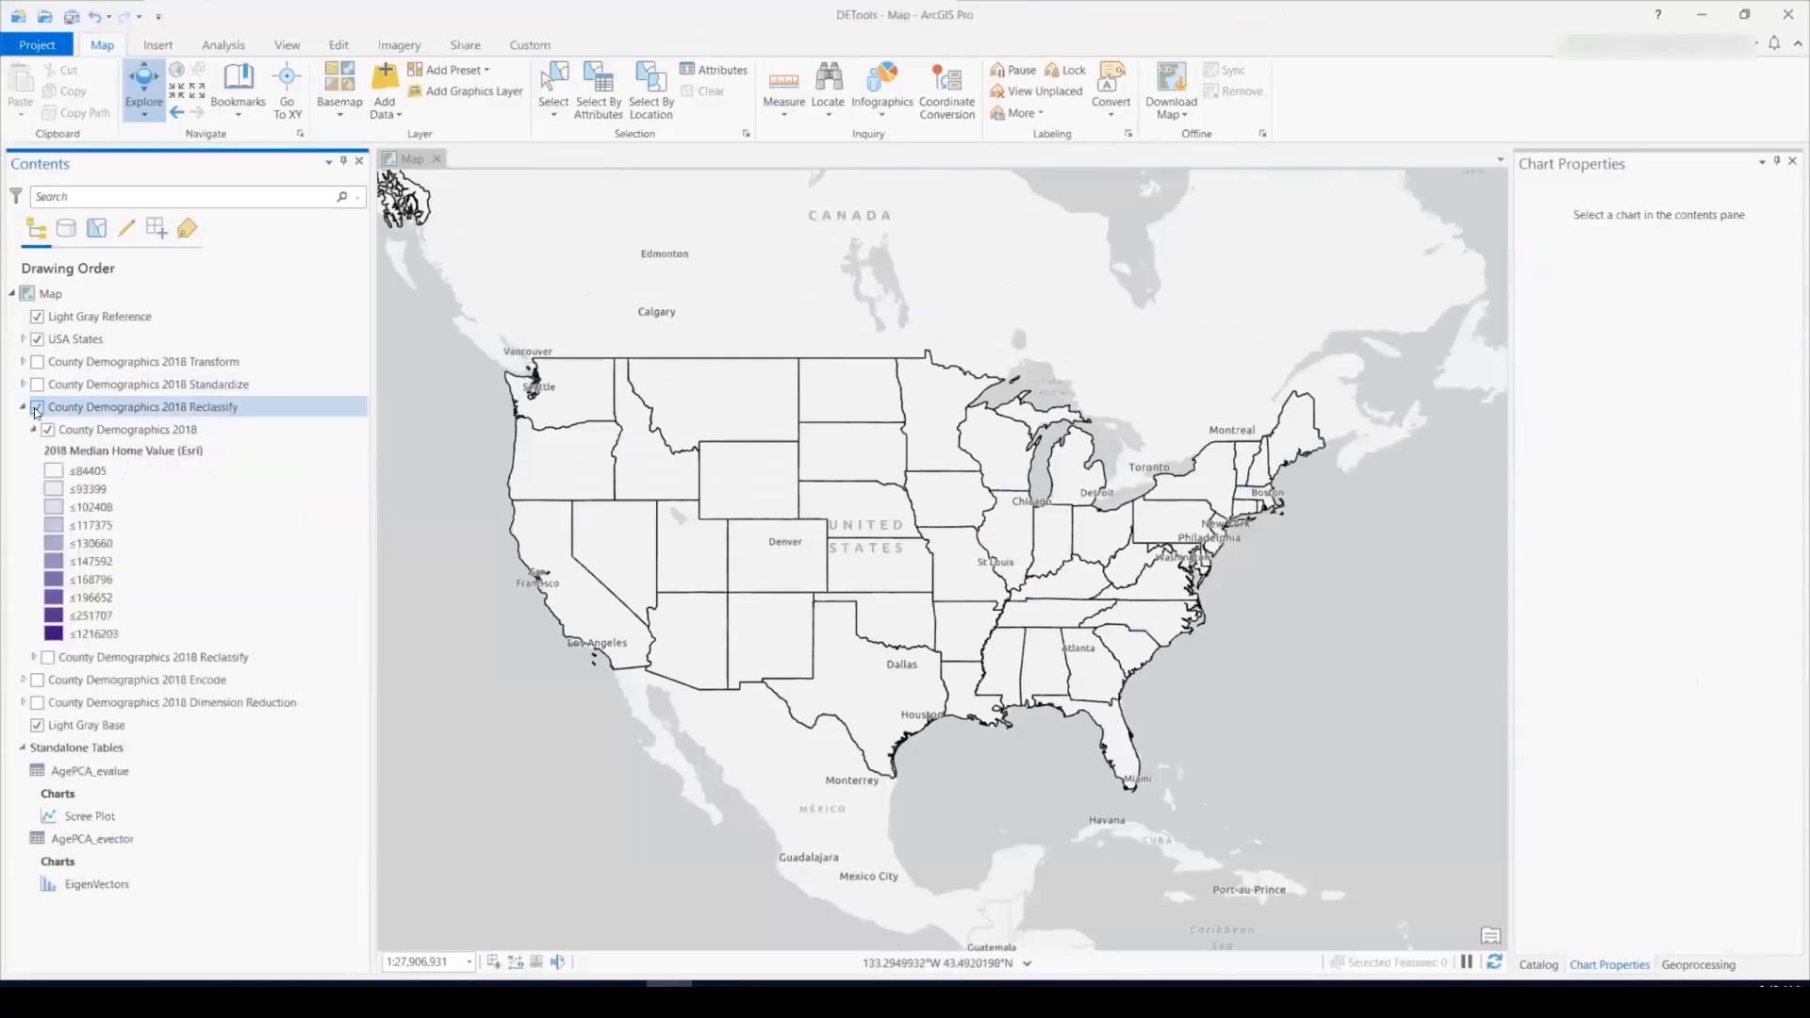
left_click(108, 450)
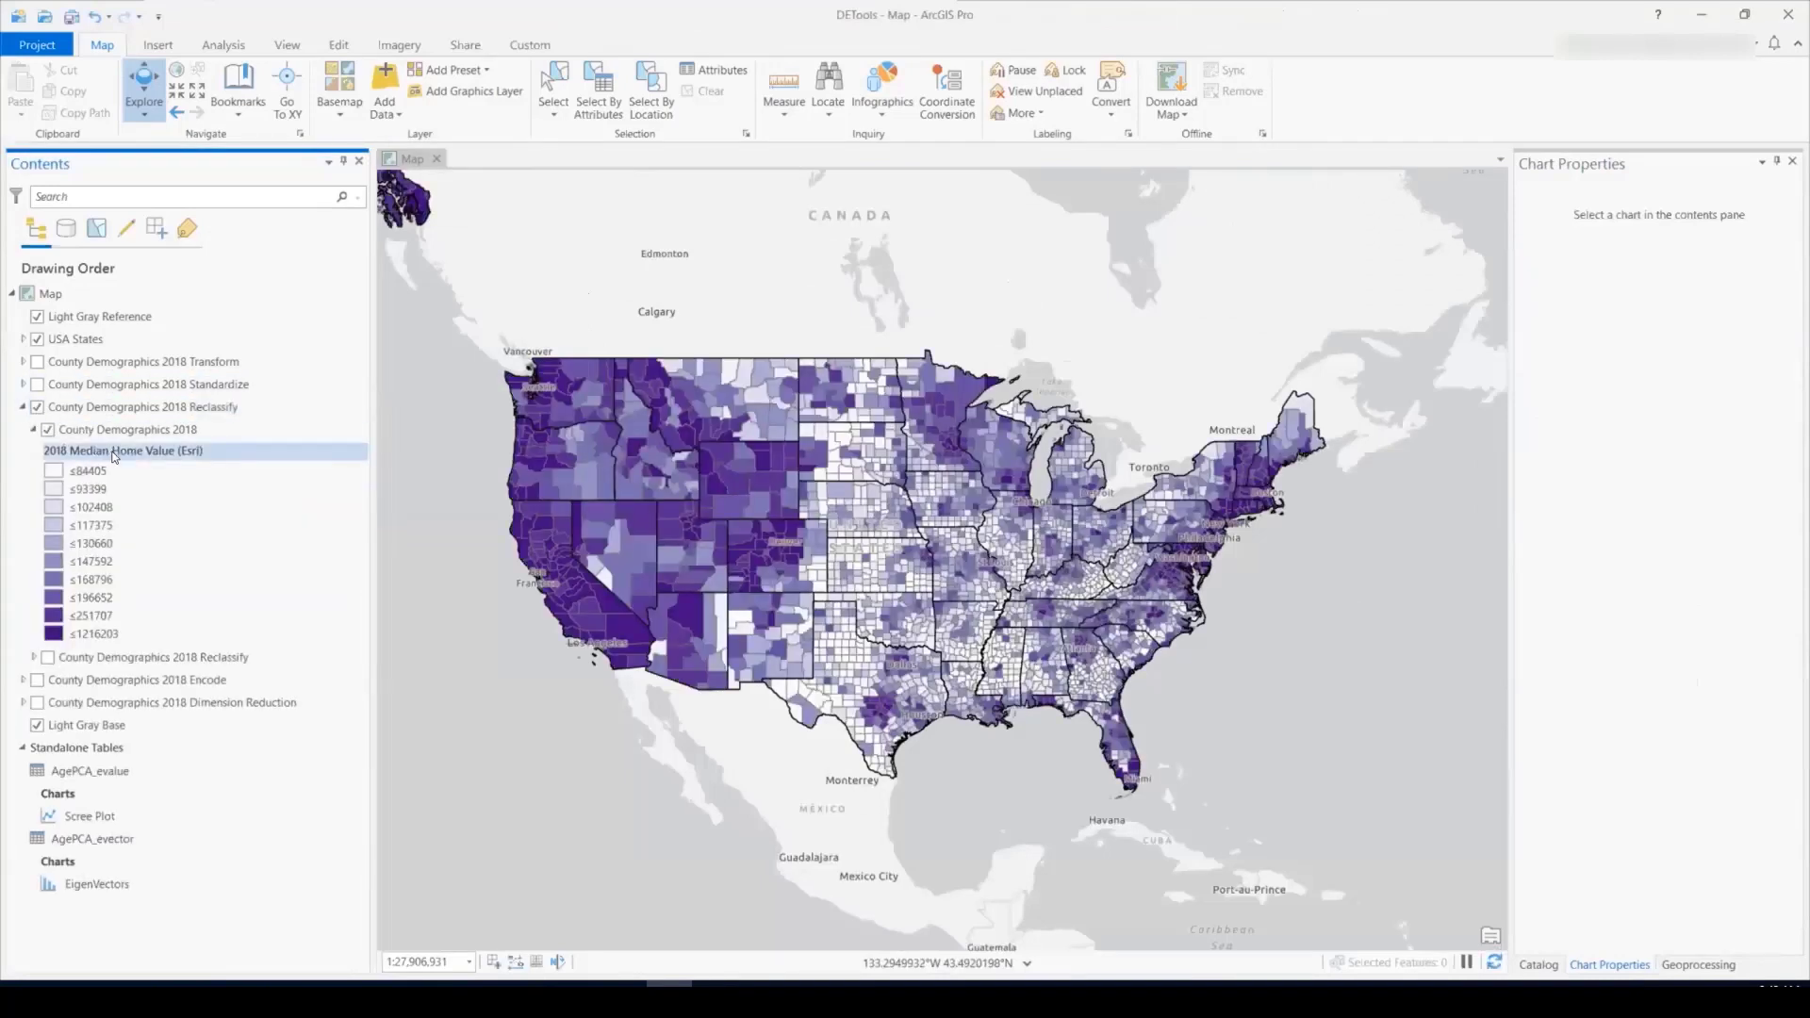
left_click(160, 471)
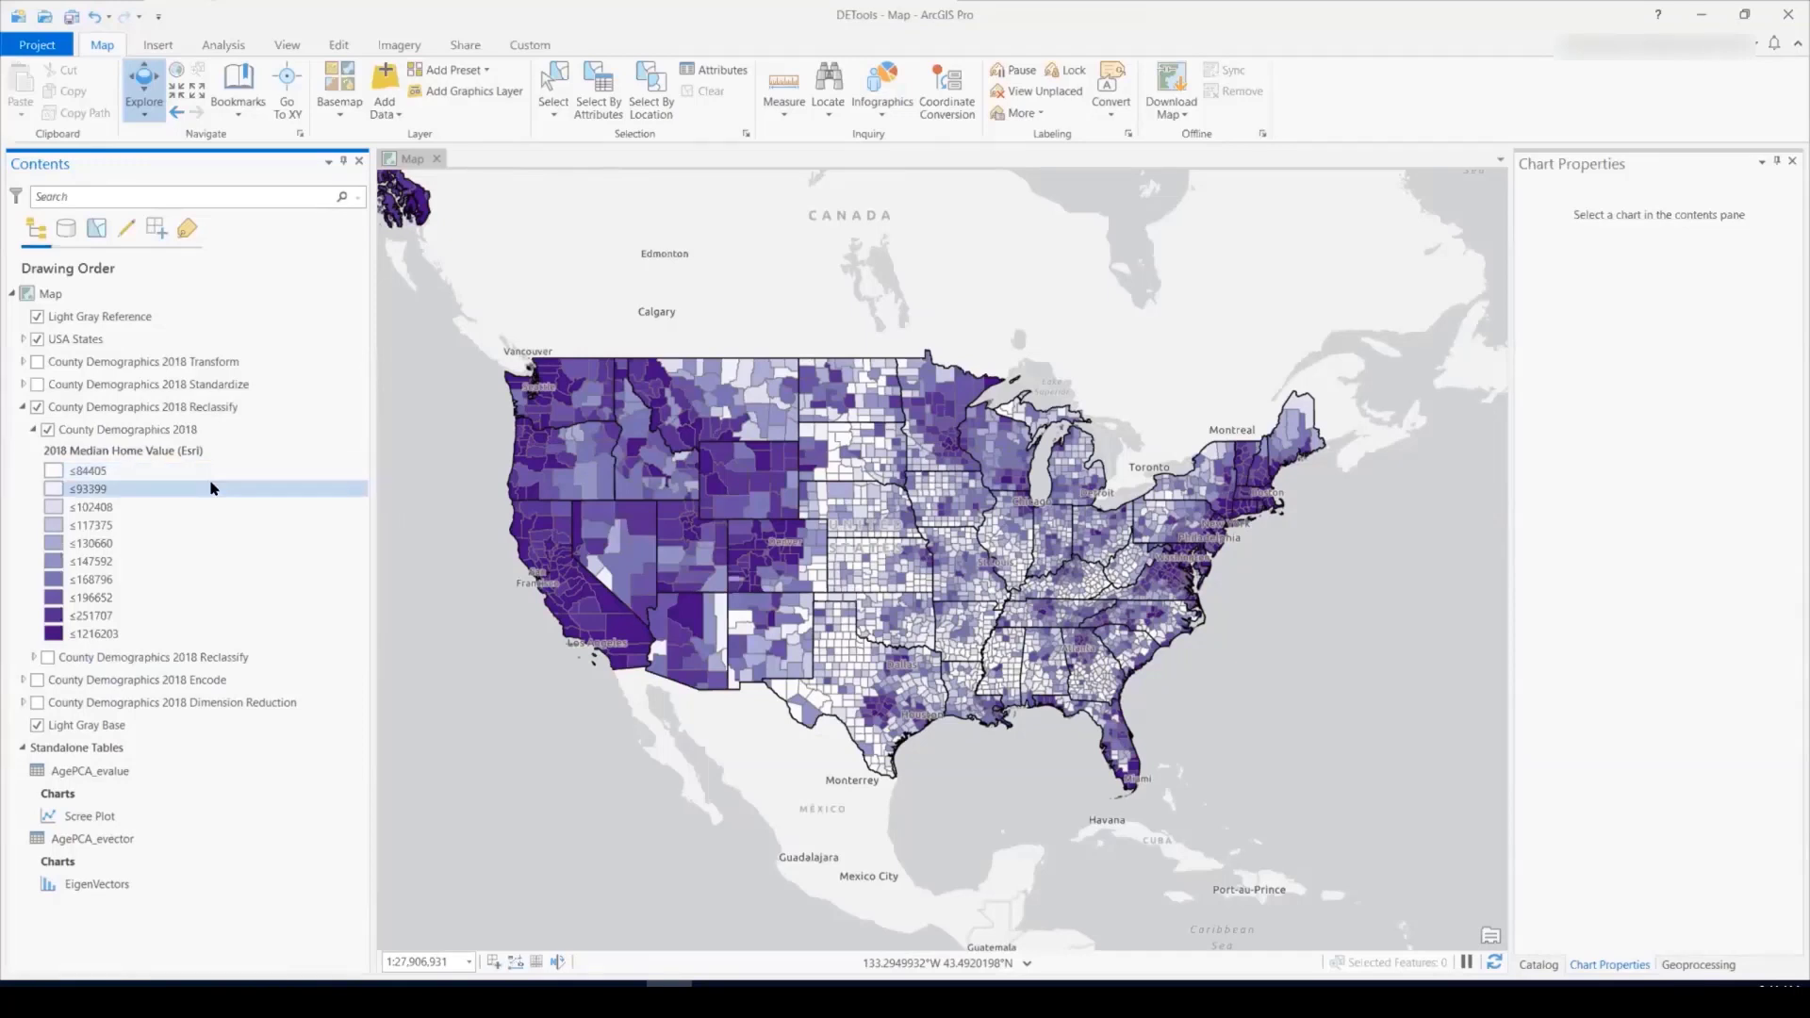
left_click(1697, 964)
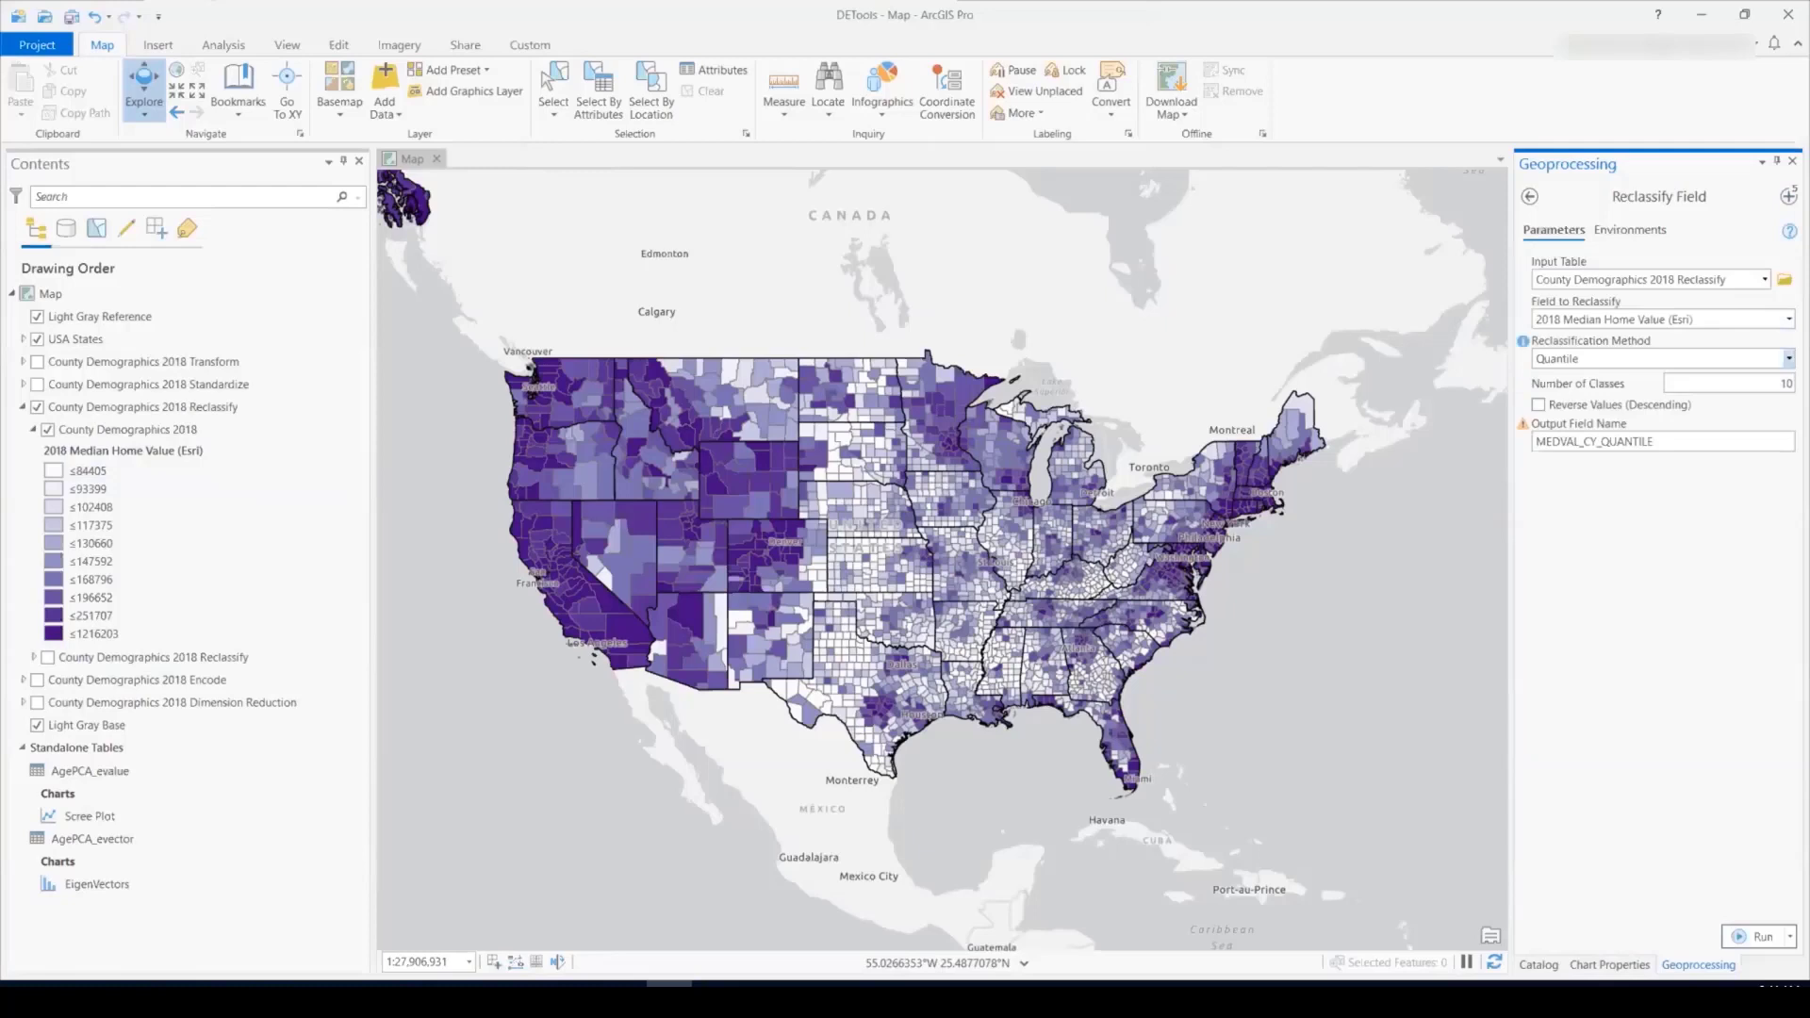
Keep Quantile reclassification and swap the original home-value layer for the MEDVAL_CY_QUANTILE layer.
left_click(1788, 359)
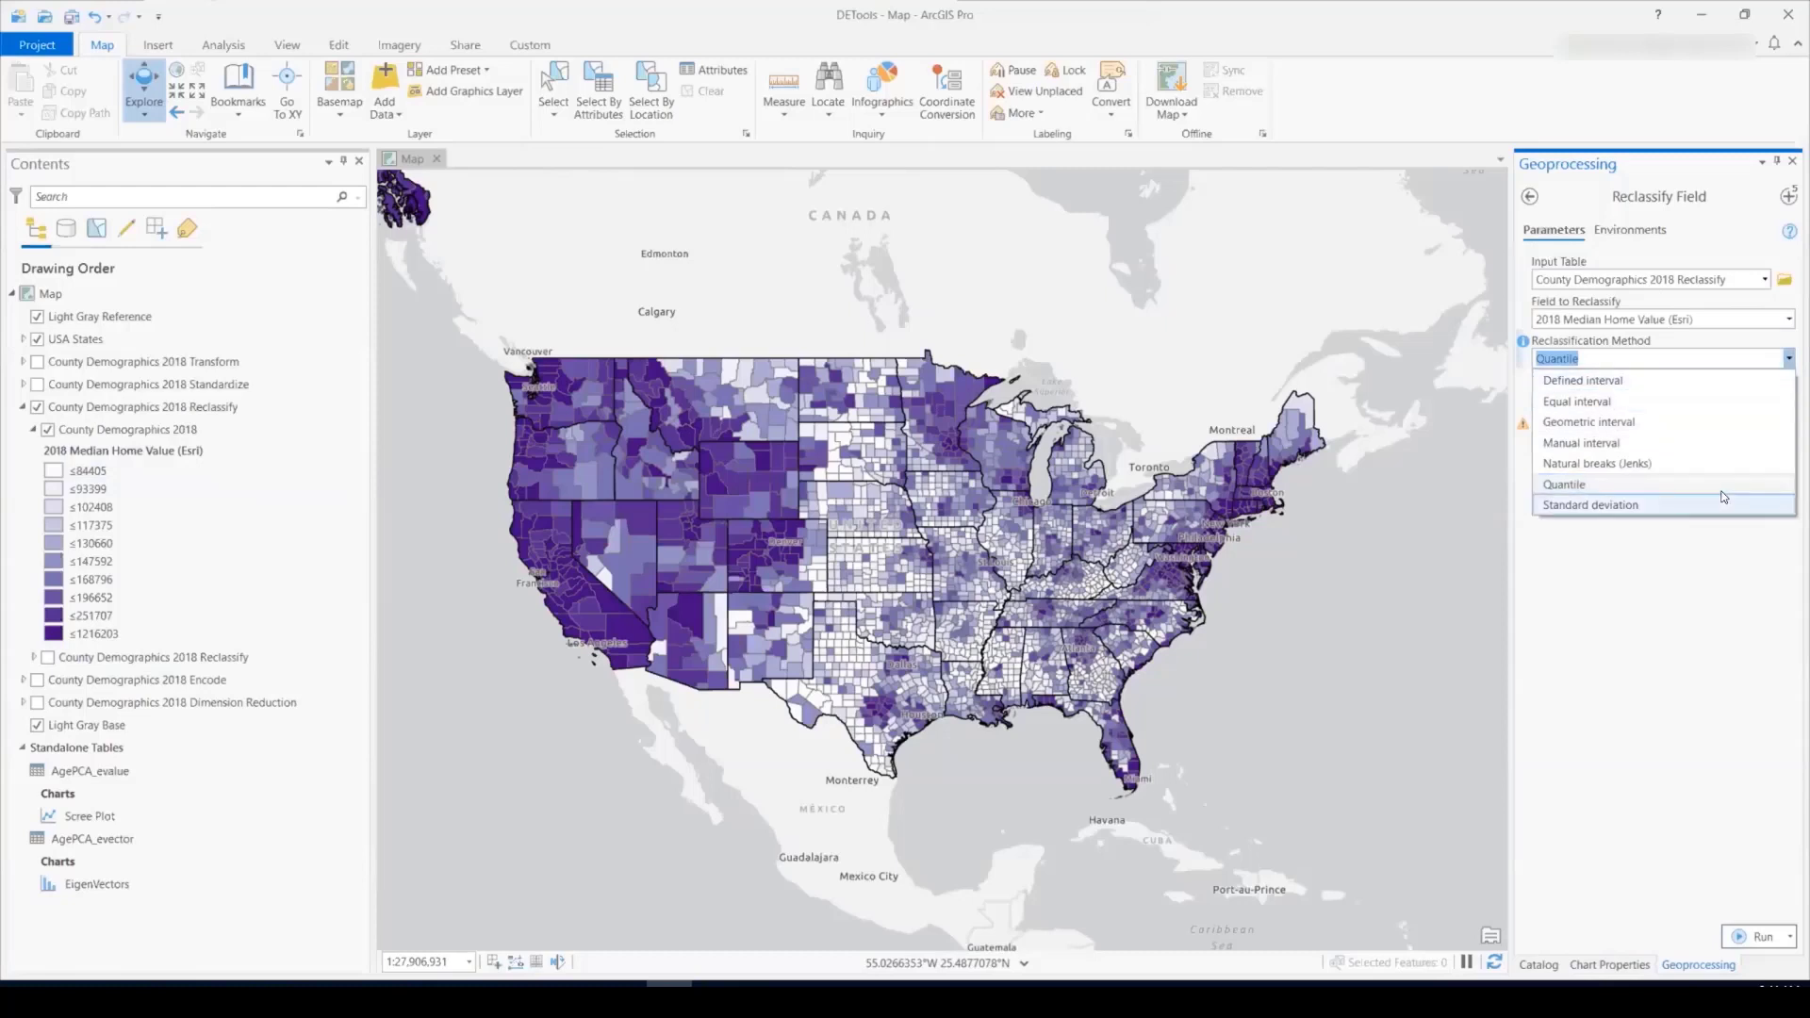
left_click(1717, 543)
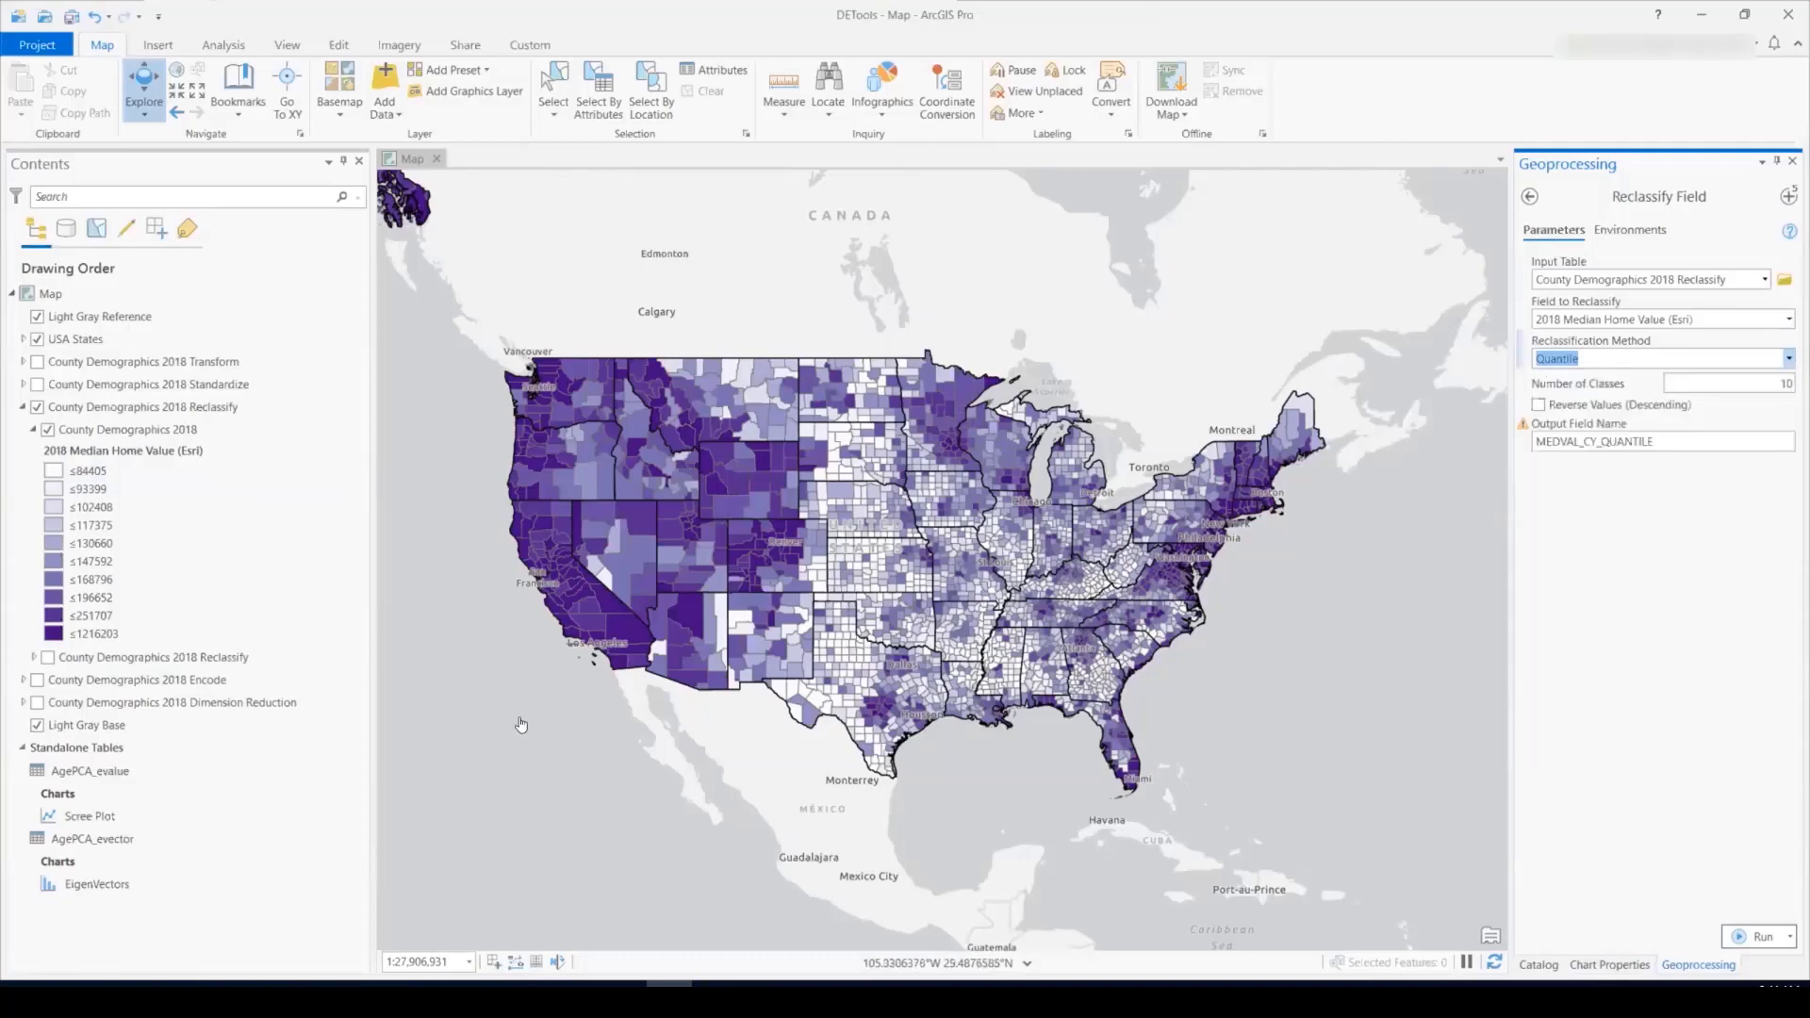
left_click(47, 429)
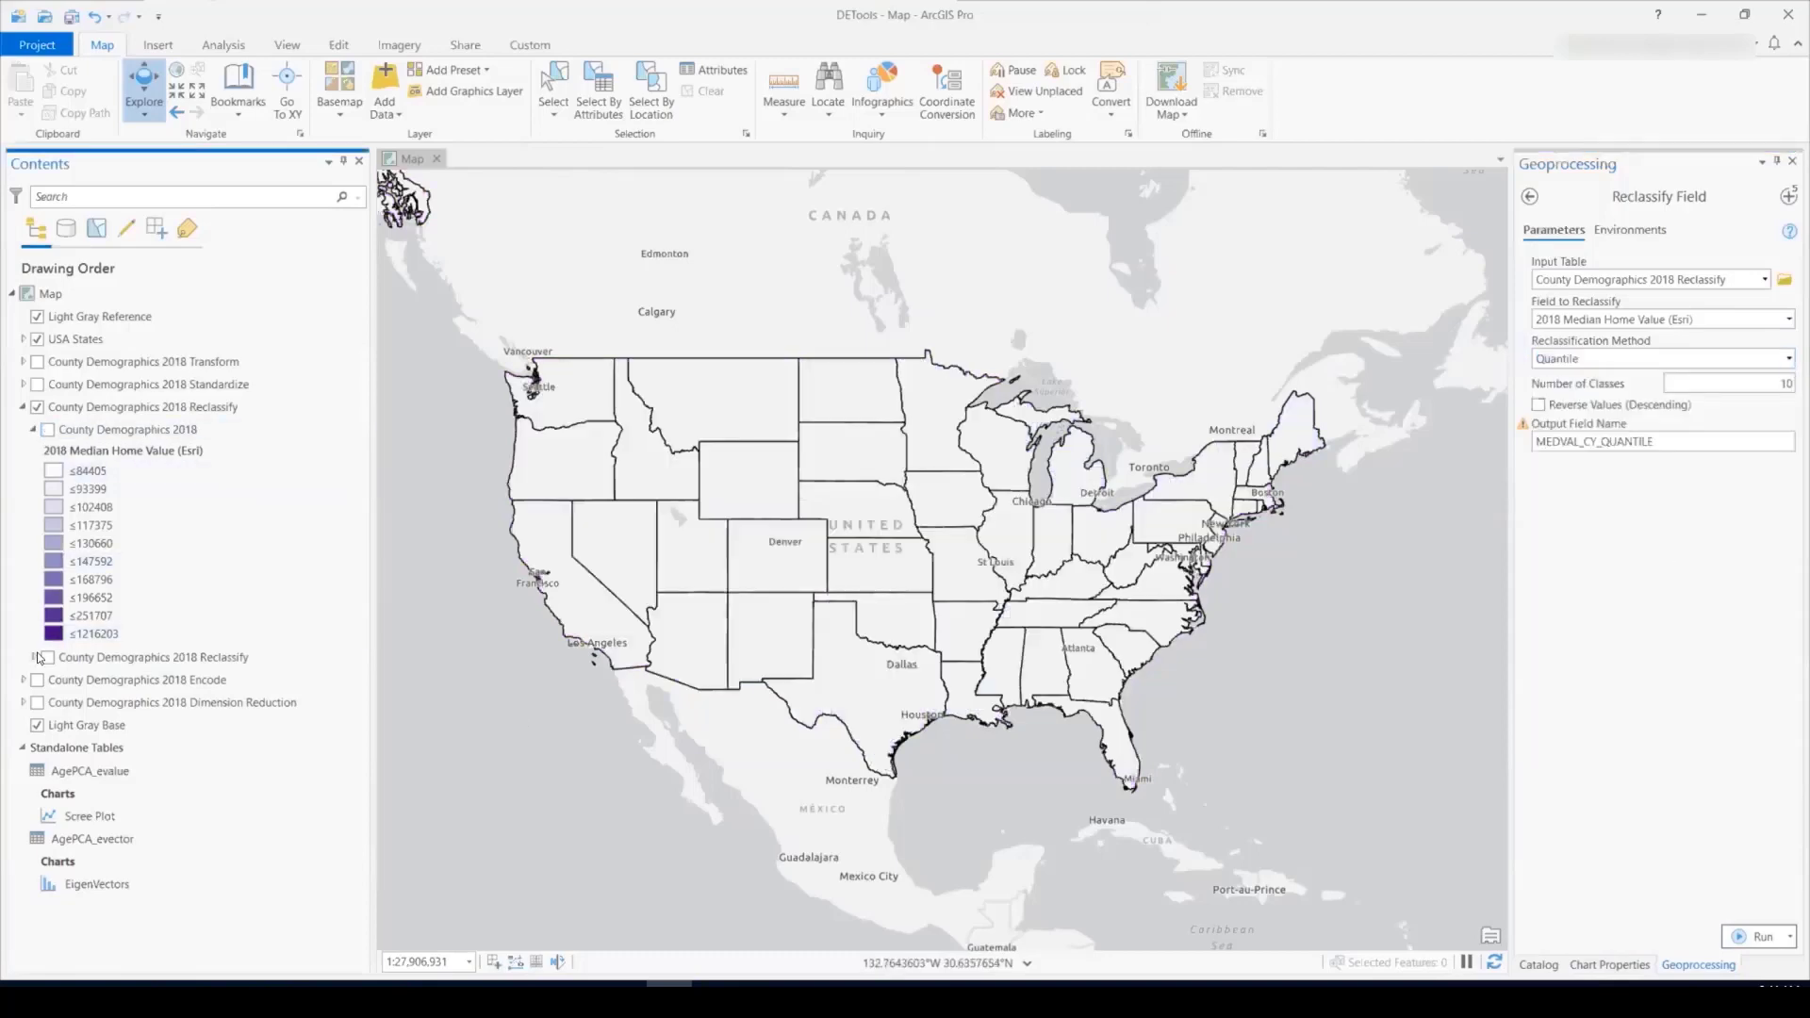
left_click(45, 657)
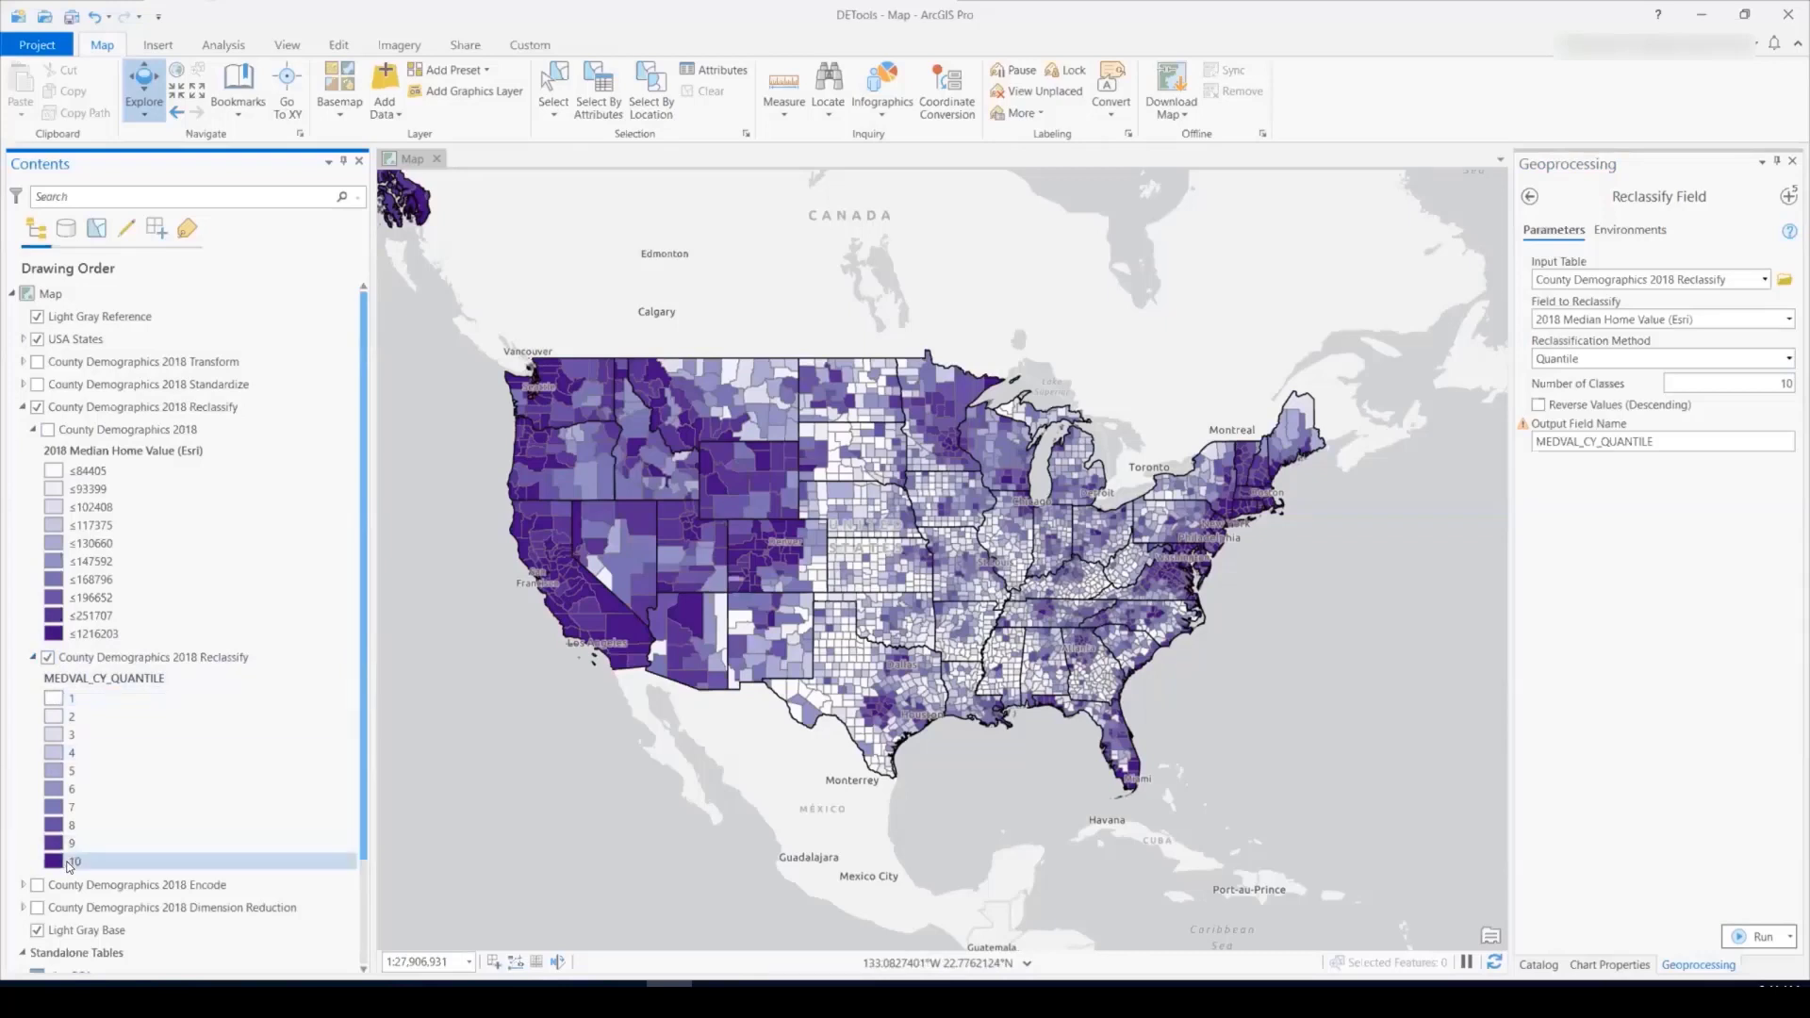
Hide the reclassified layer and open the Encode attribute table scrolled to its one-hot race/origin columns.
left_click(38, 408)
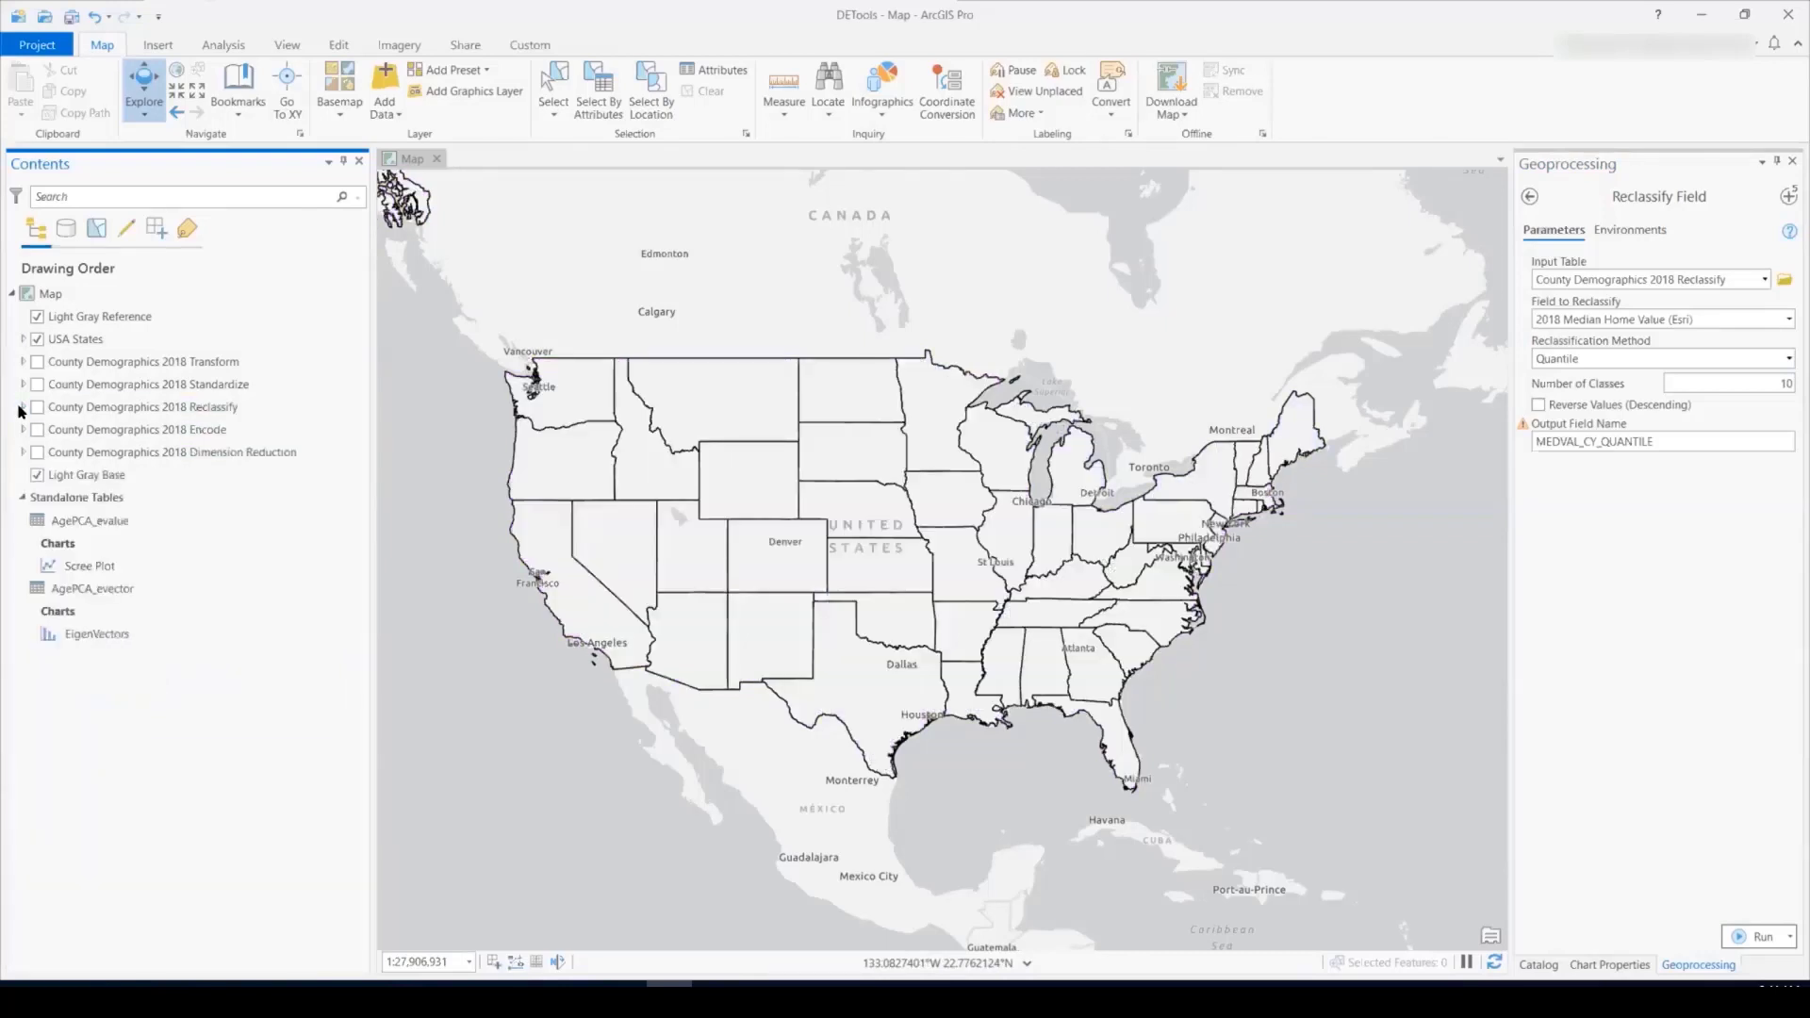
right_click(70, 431)
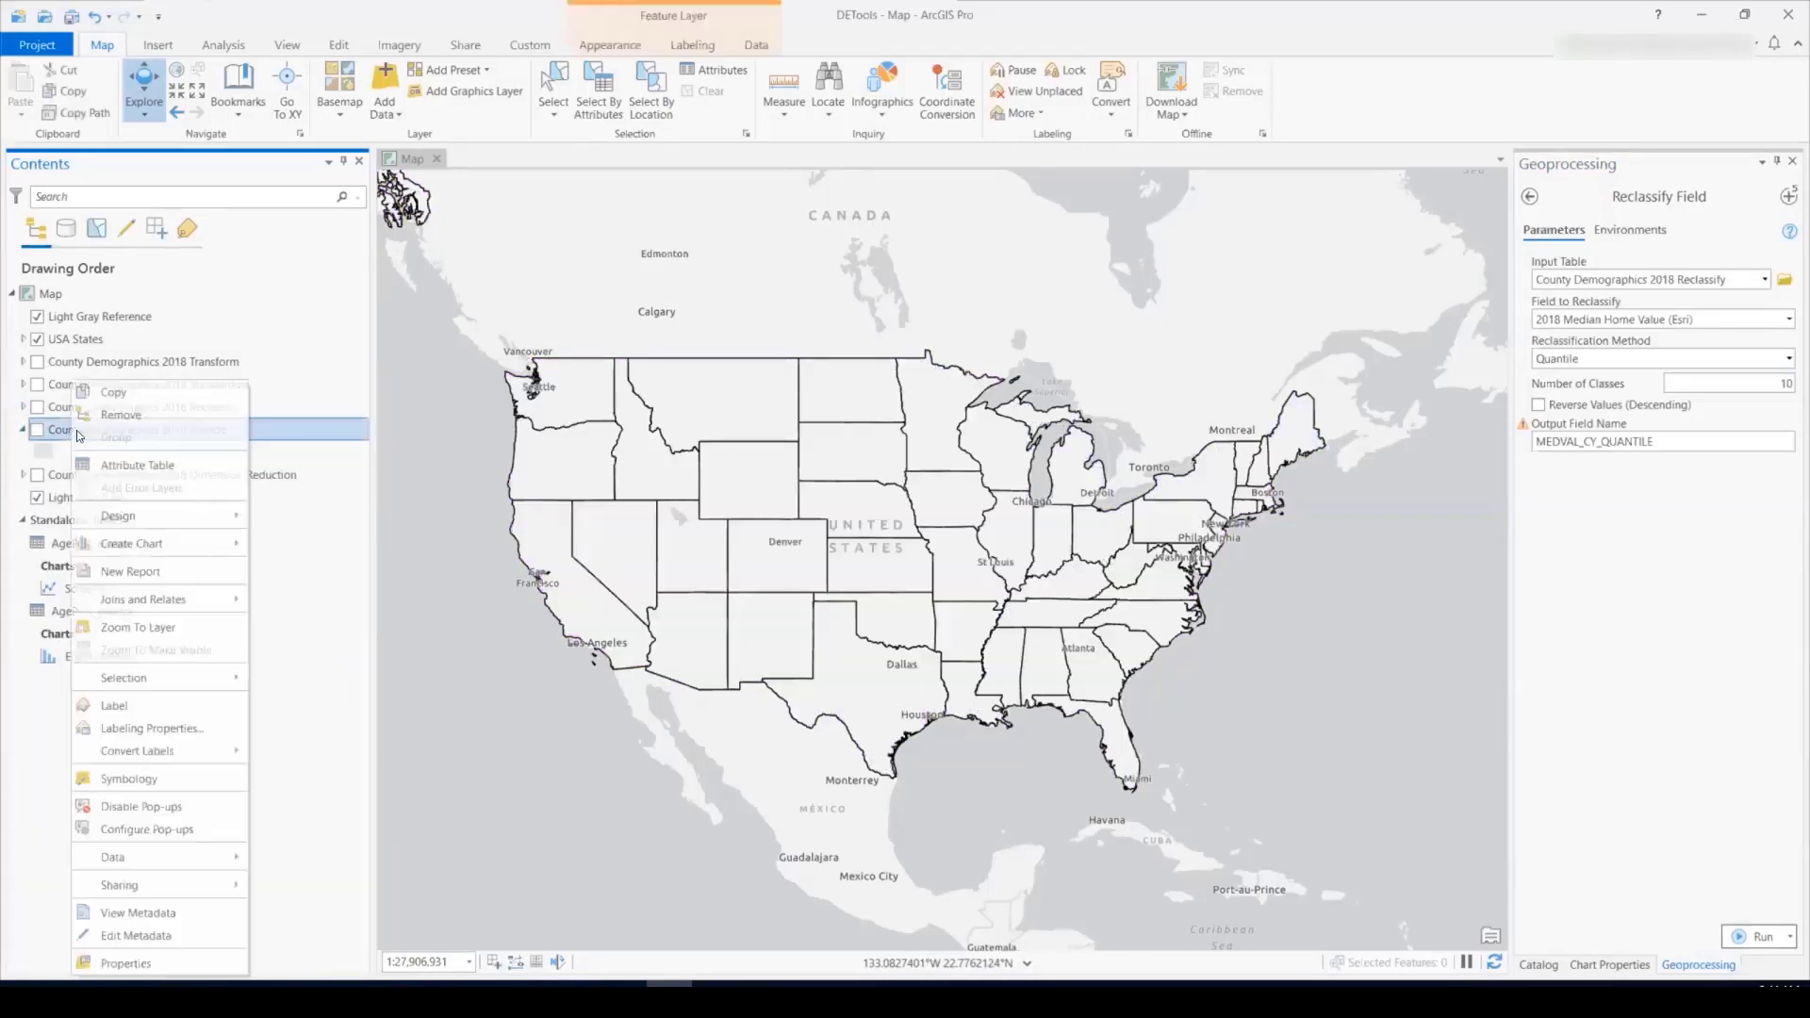
left_click(127, 465)
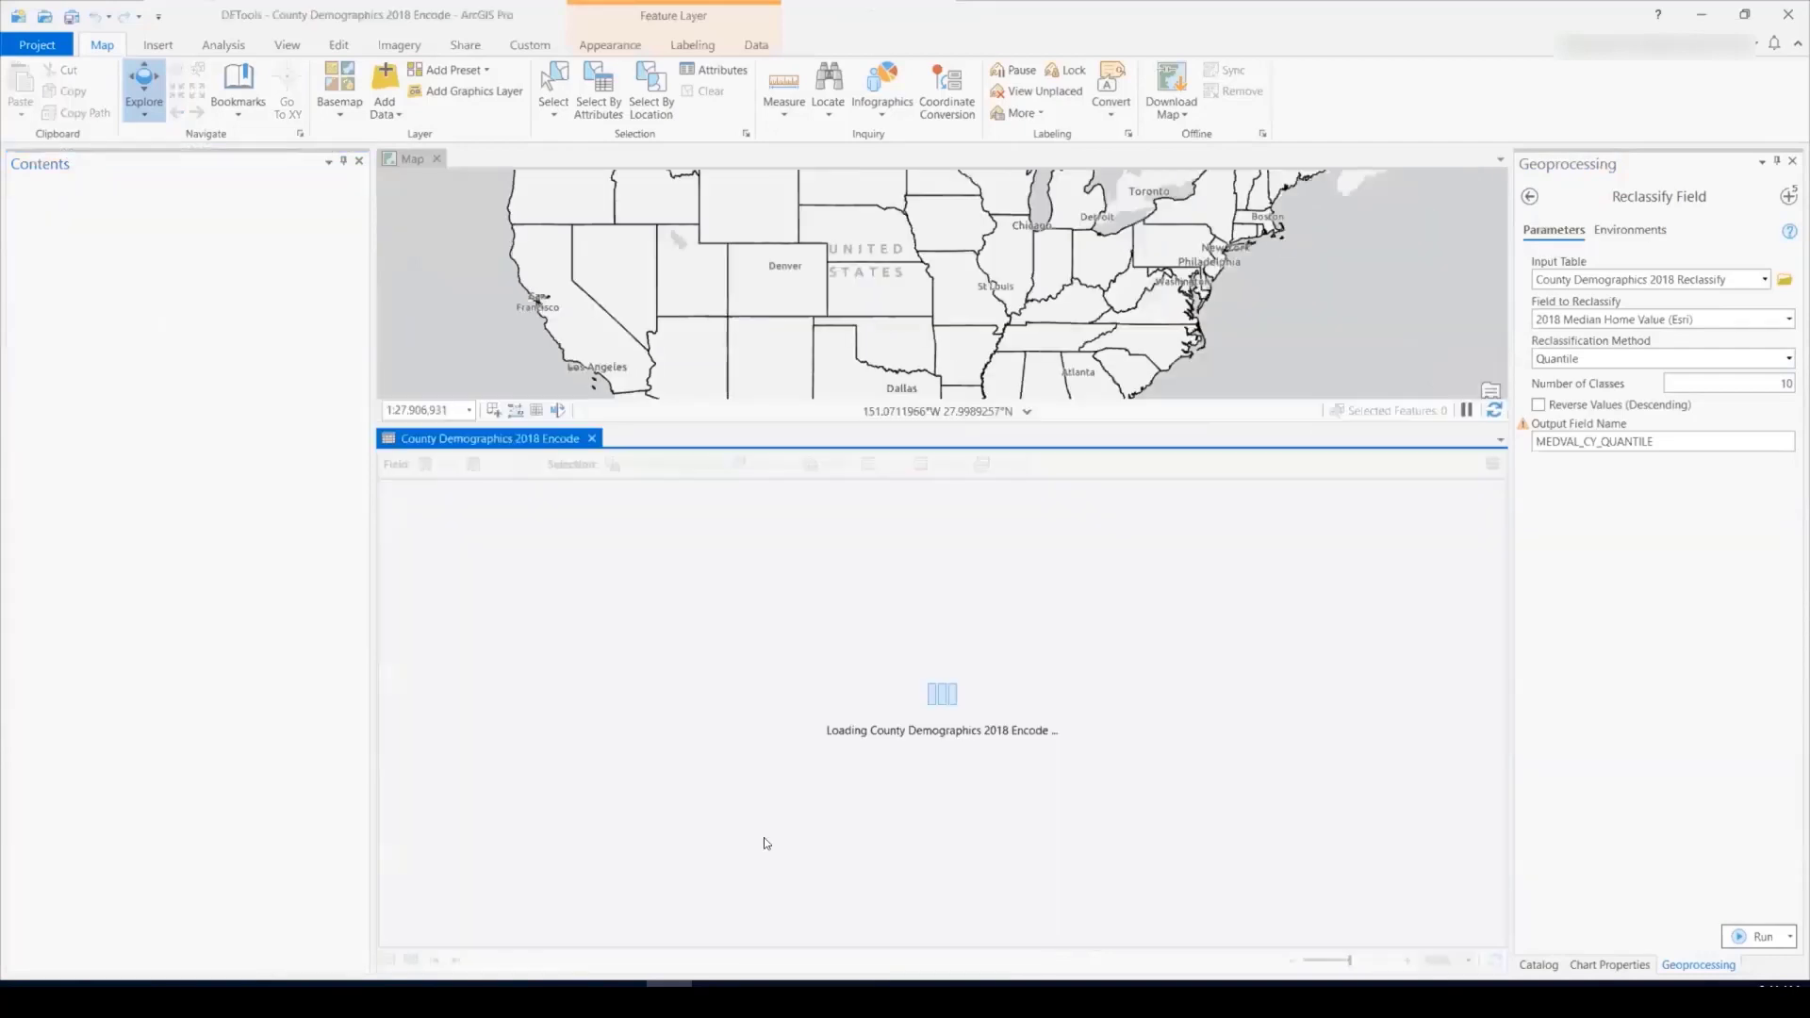
left_click_drag(431, 943, 1496, 958)
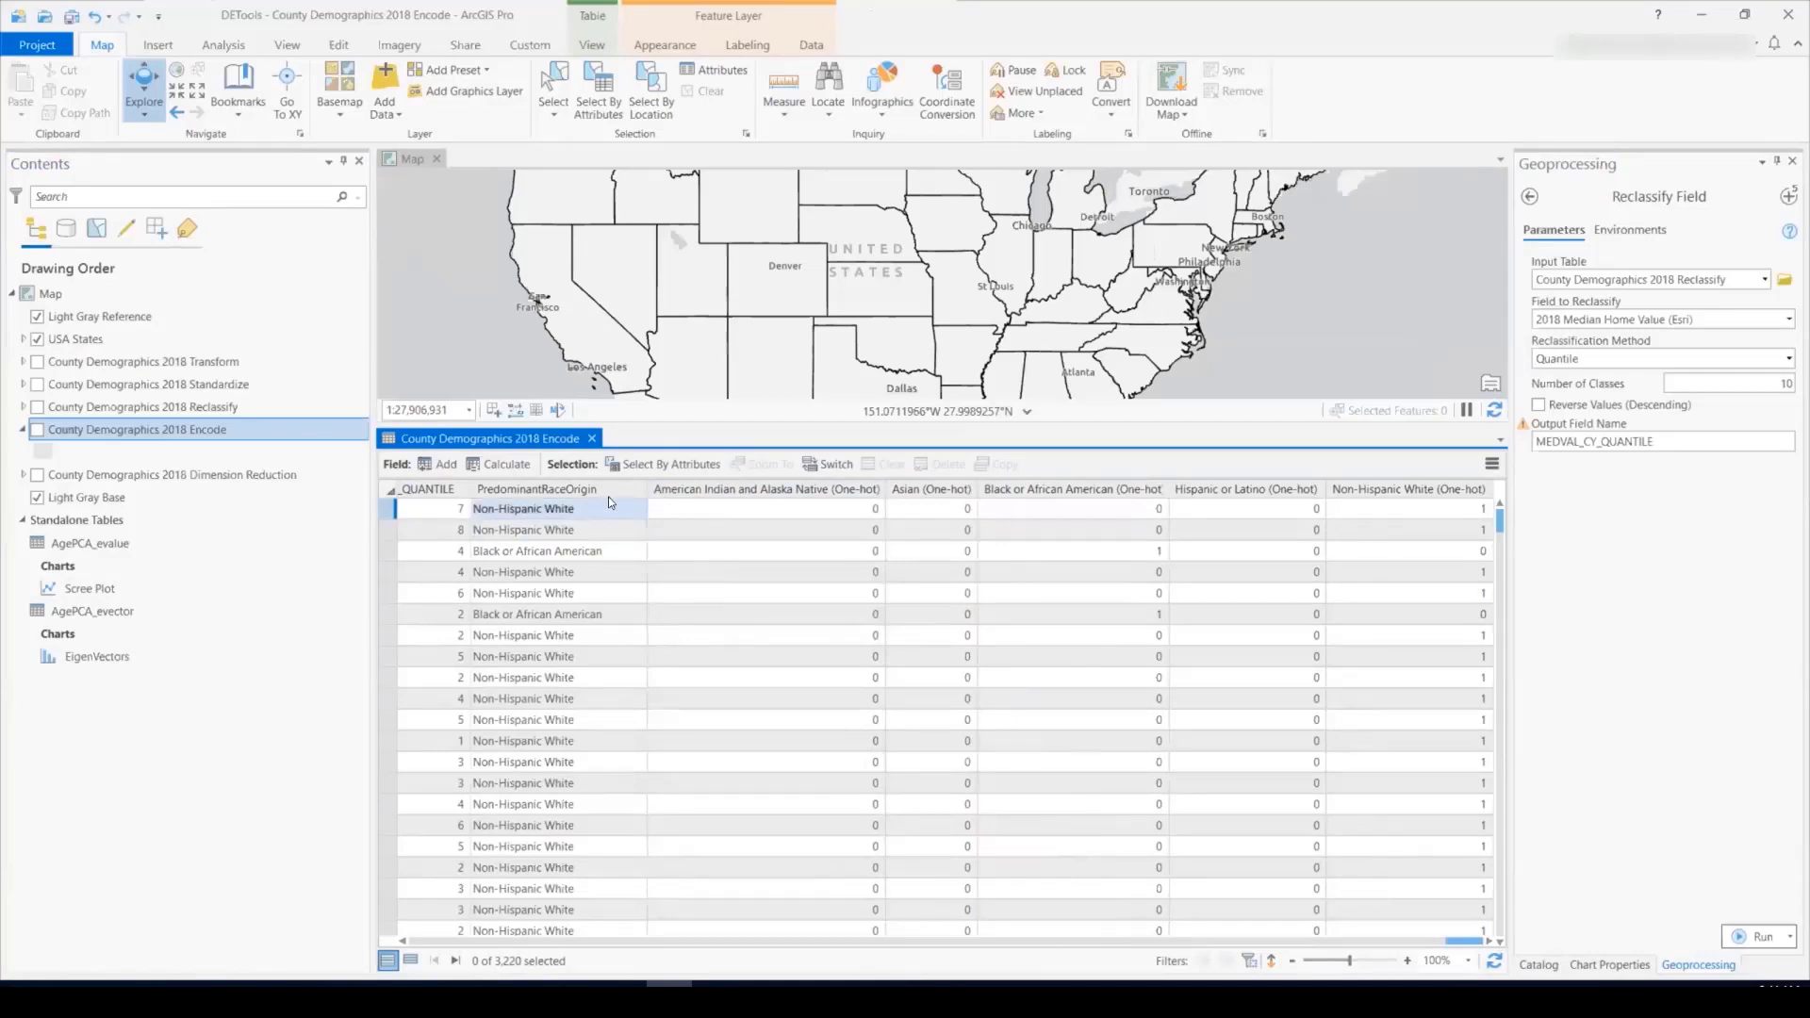
mouse_move(598, 499)
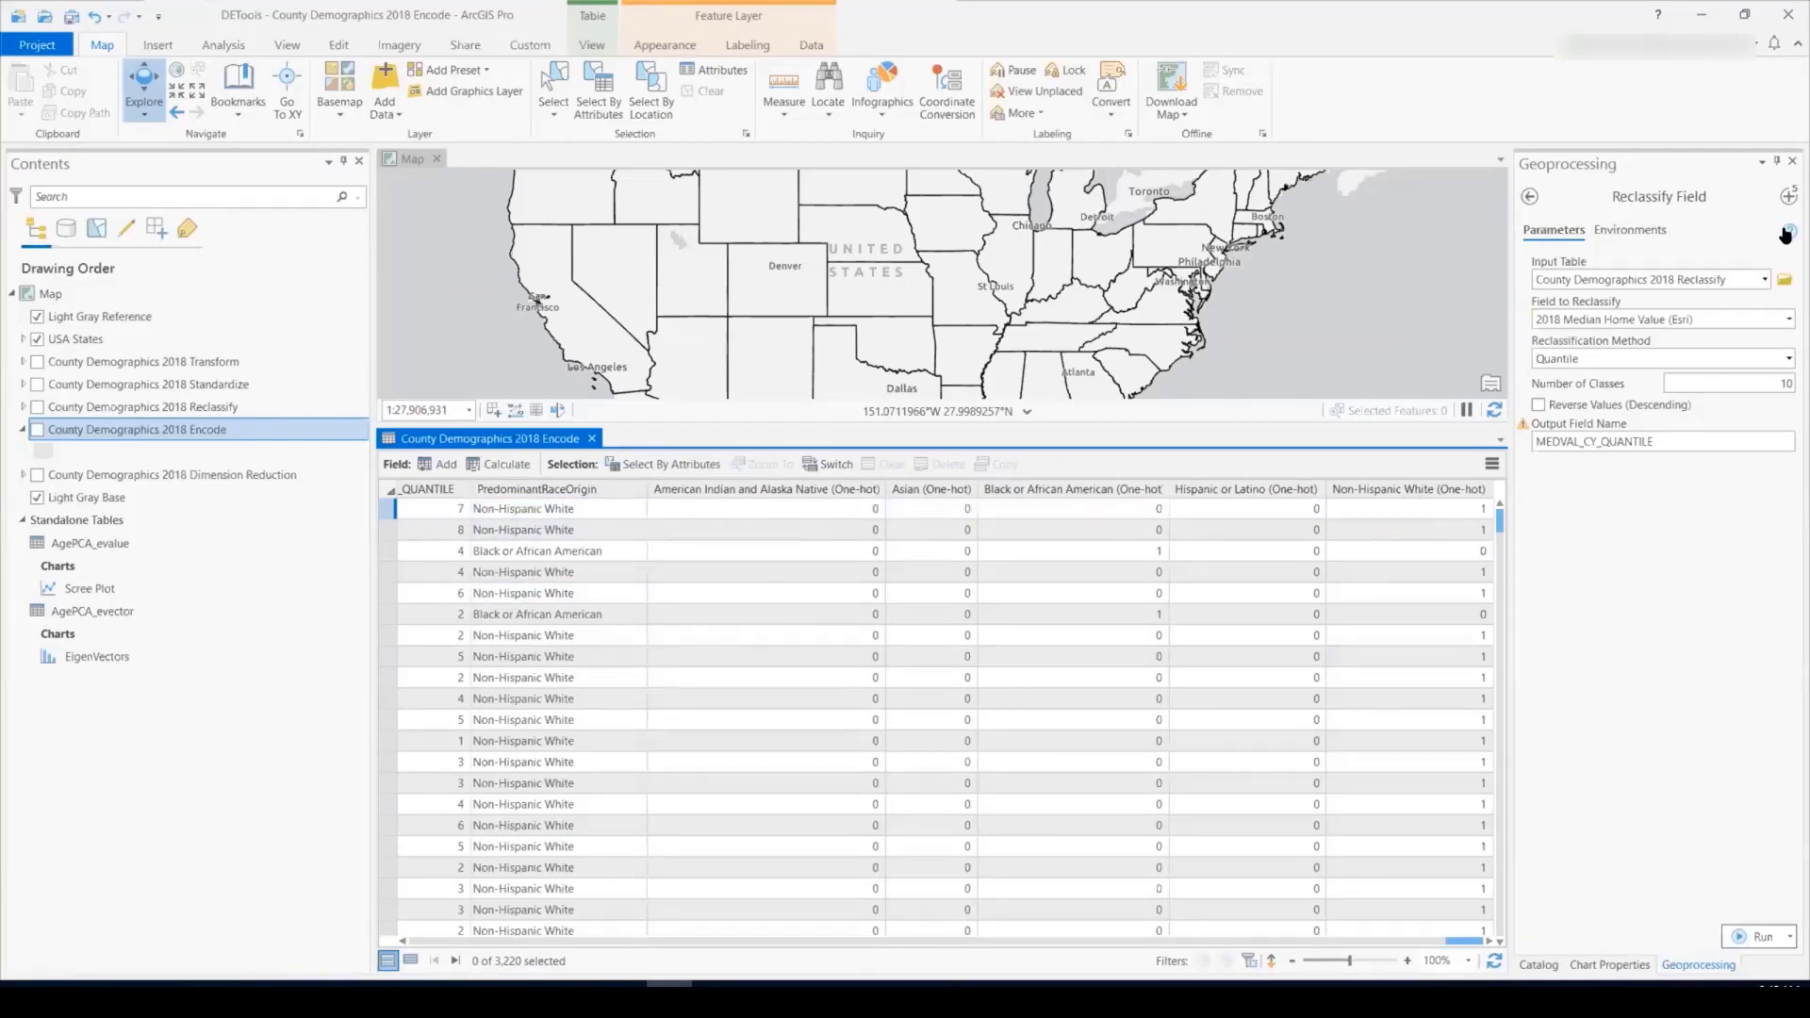
Switch to the Encode Field tool keeping One-hot encoding, then close the Encode attribute table.
left_click(1788, 196)
left_click(1671, 313)
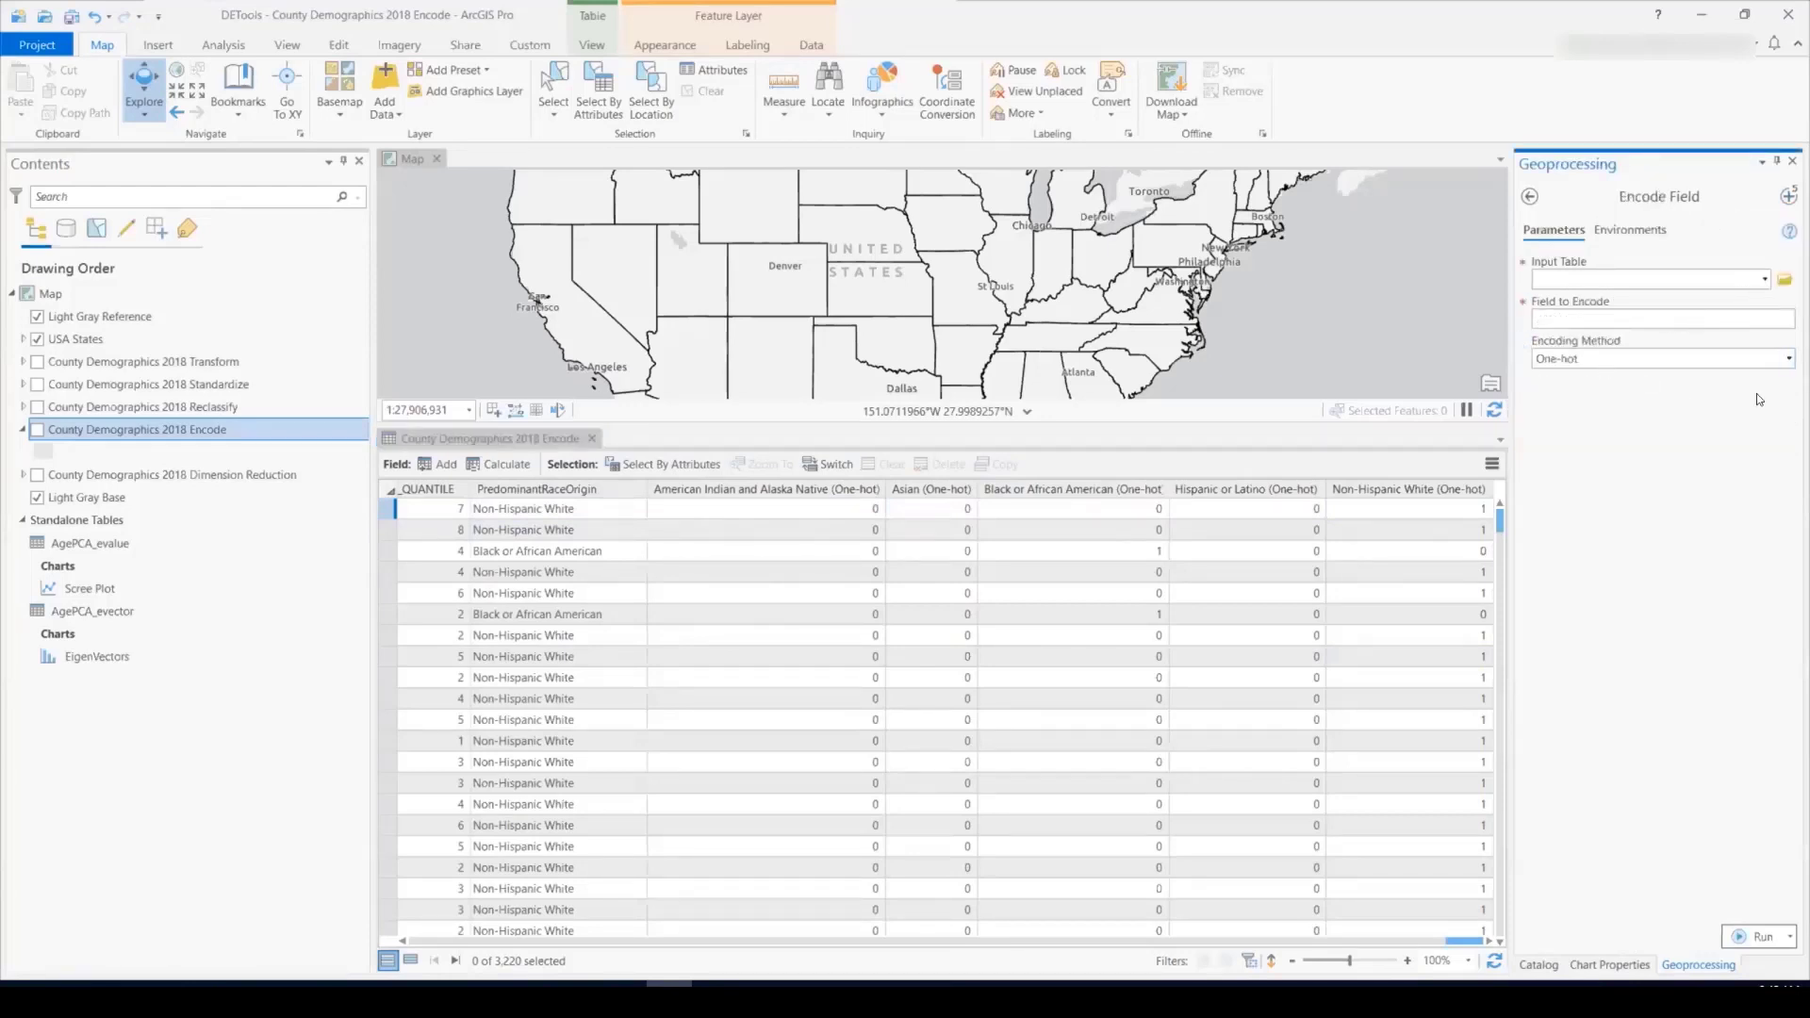
left_click(1788, 359)
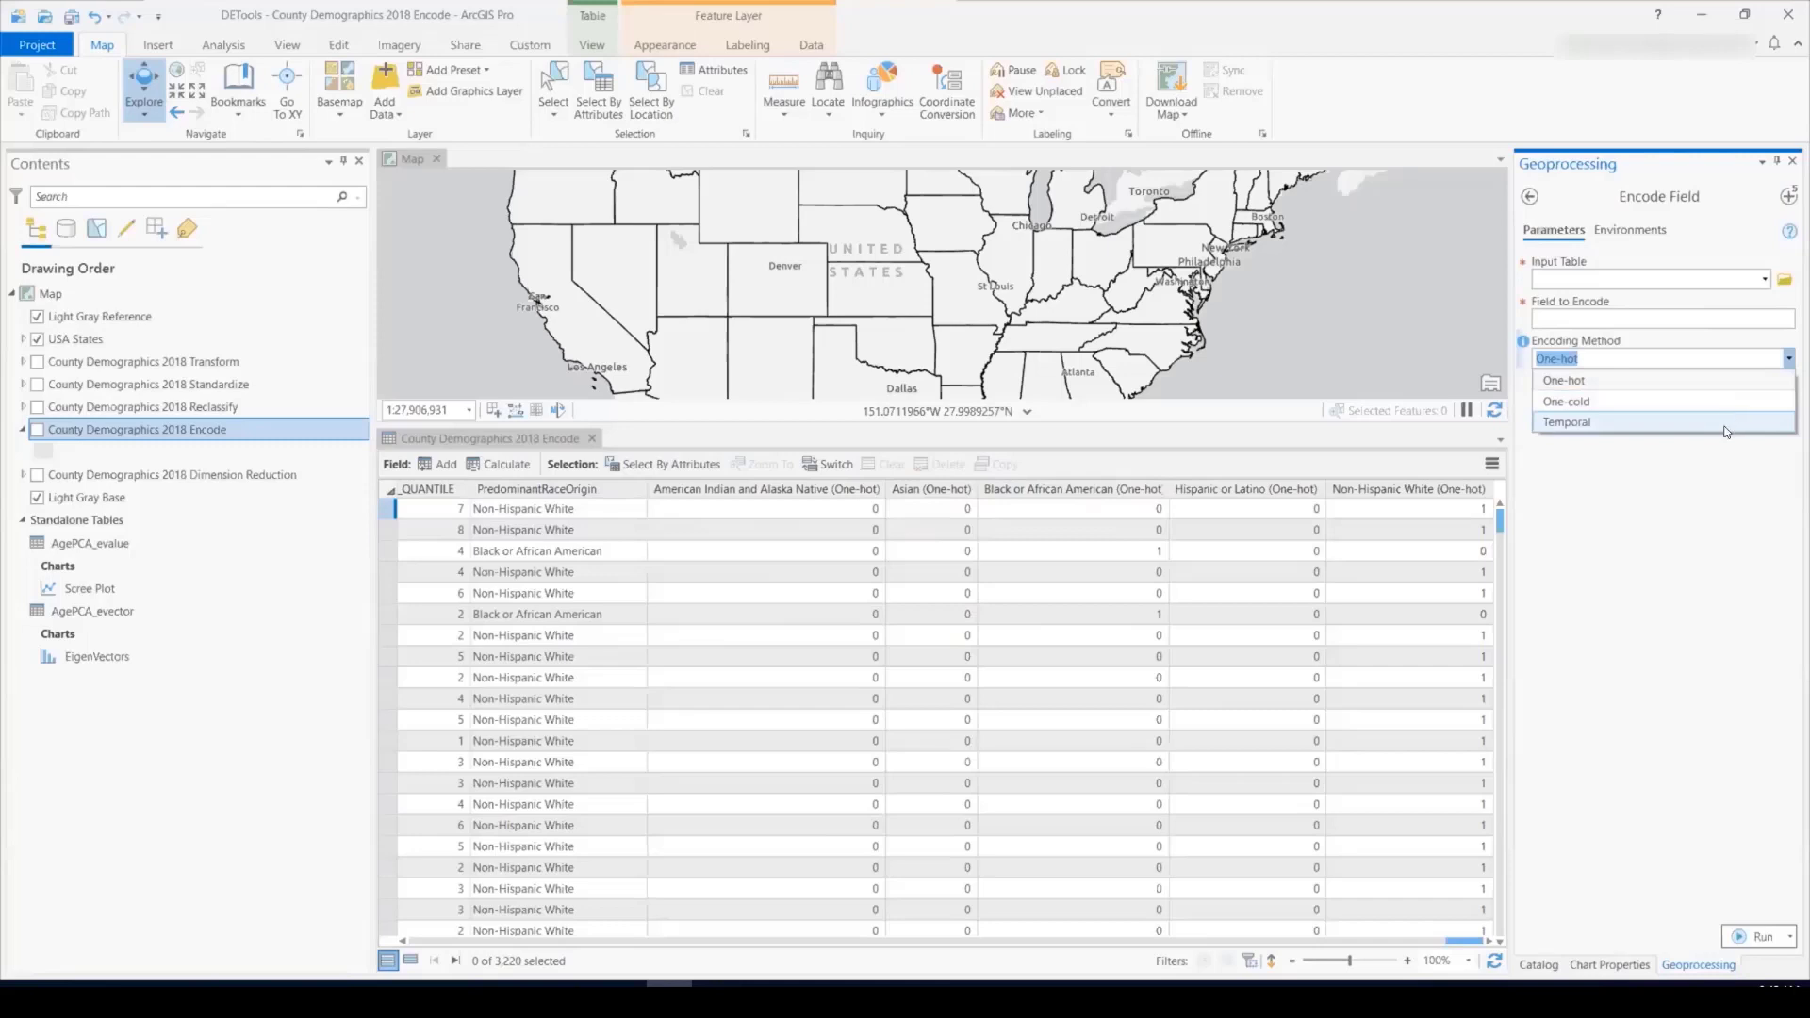
left_click(1727, 490)
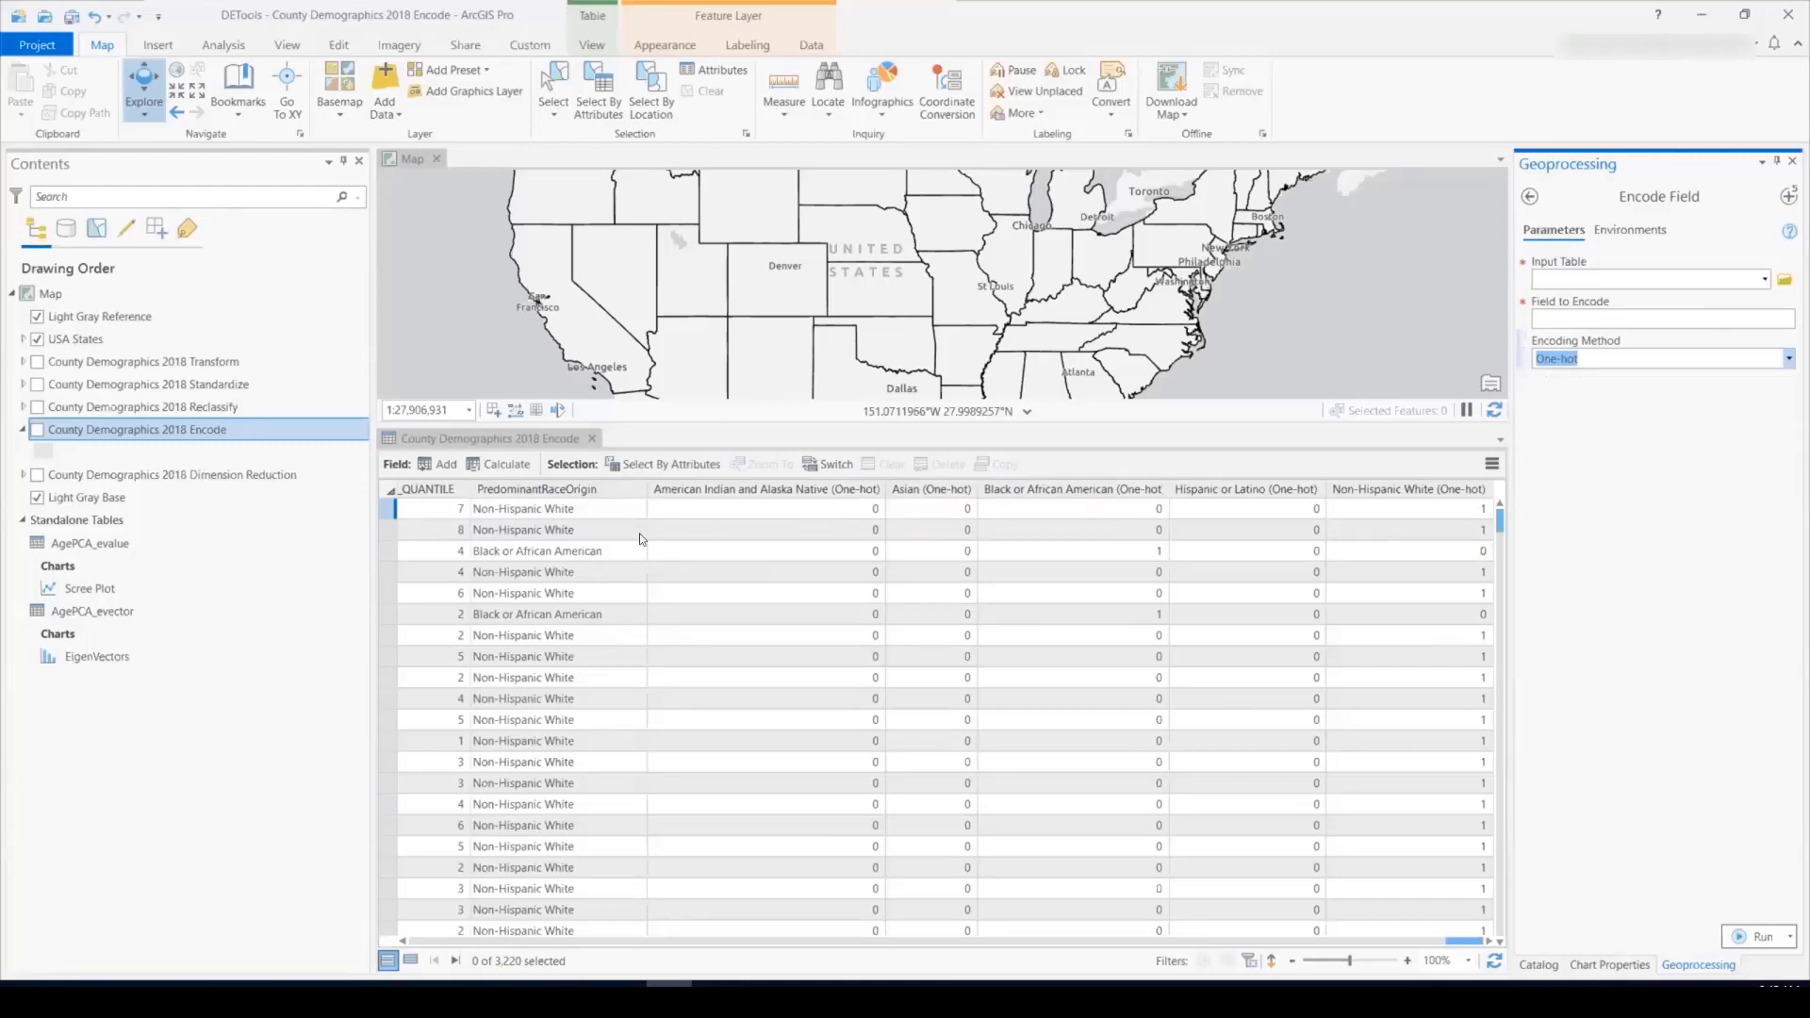
left_click(591, 438)
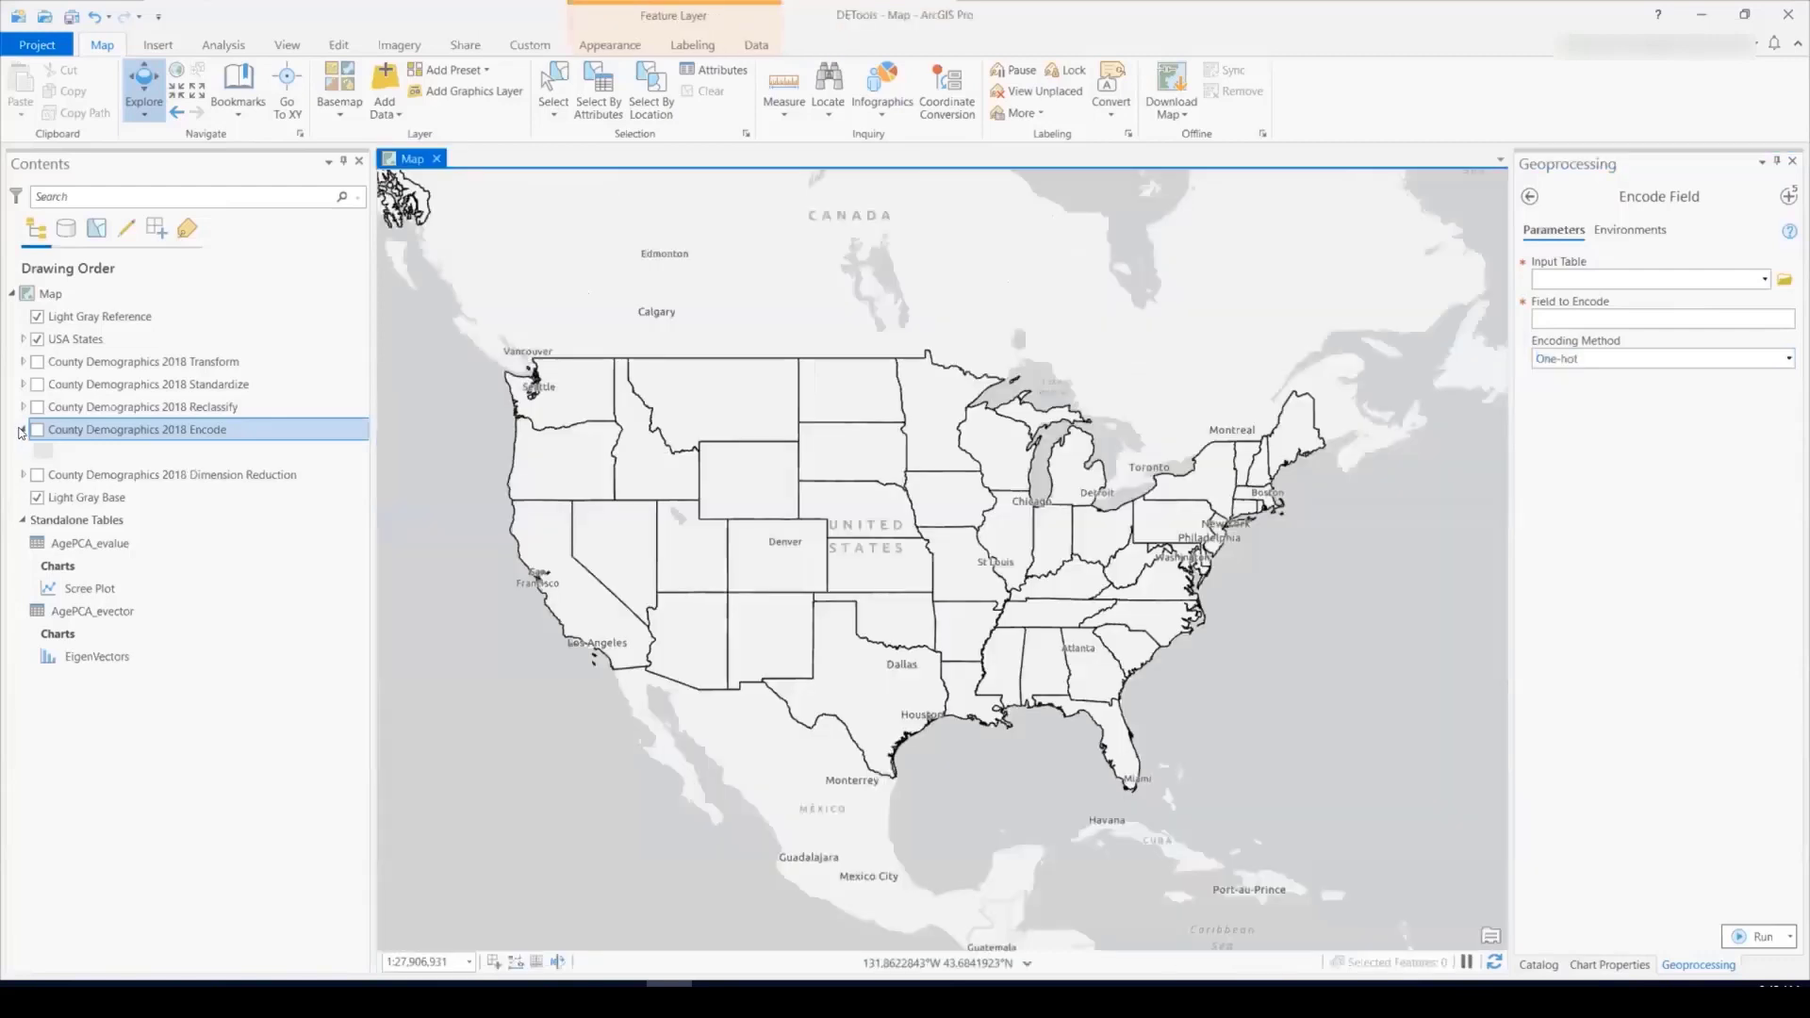
left_click(20, 430)
Open the first DimensionReduction sublayer's attribute table and scroll to its PopPct0–PopPct85 columns.
left_click(22, 452)
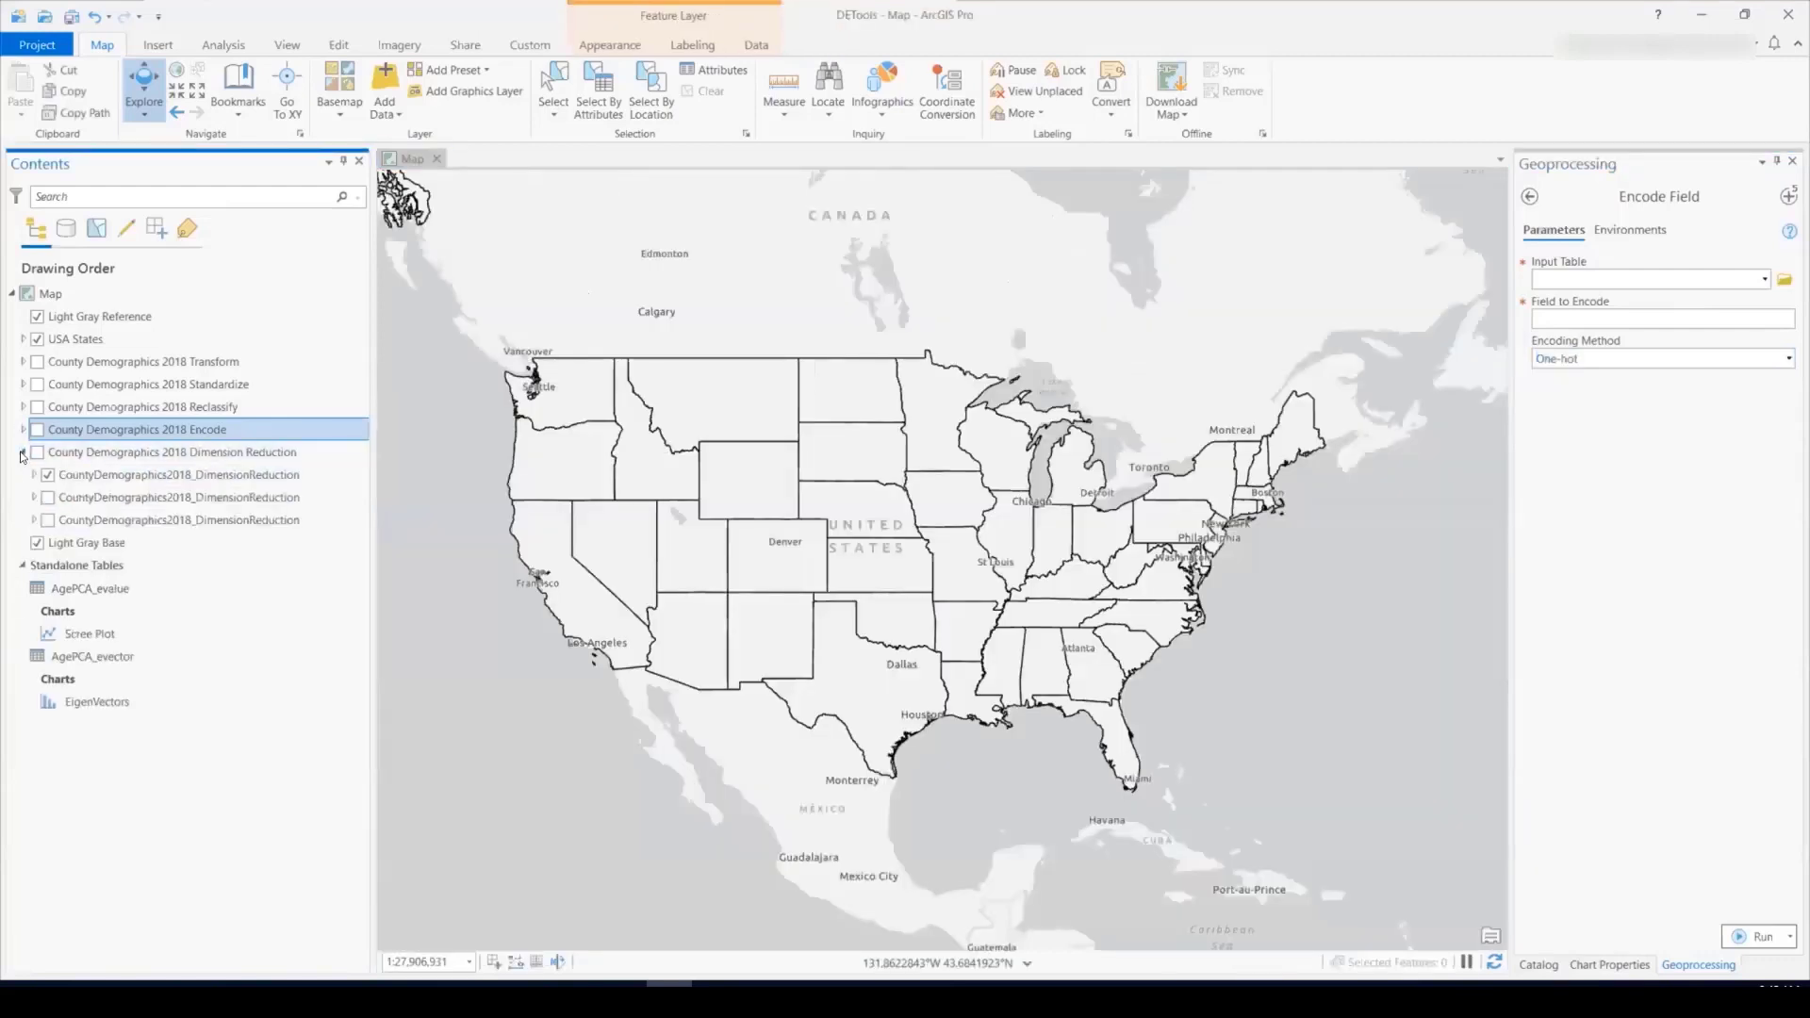
right_click(110, 478)
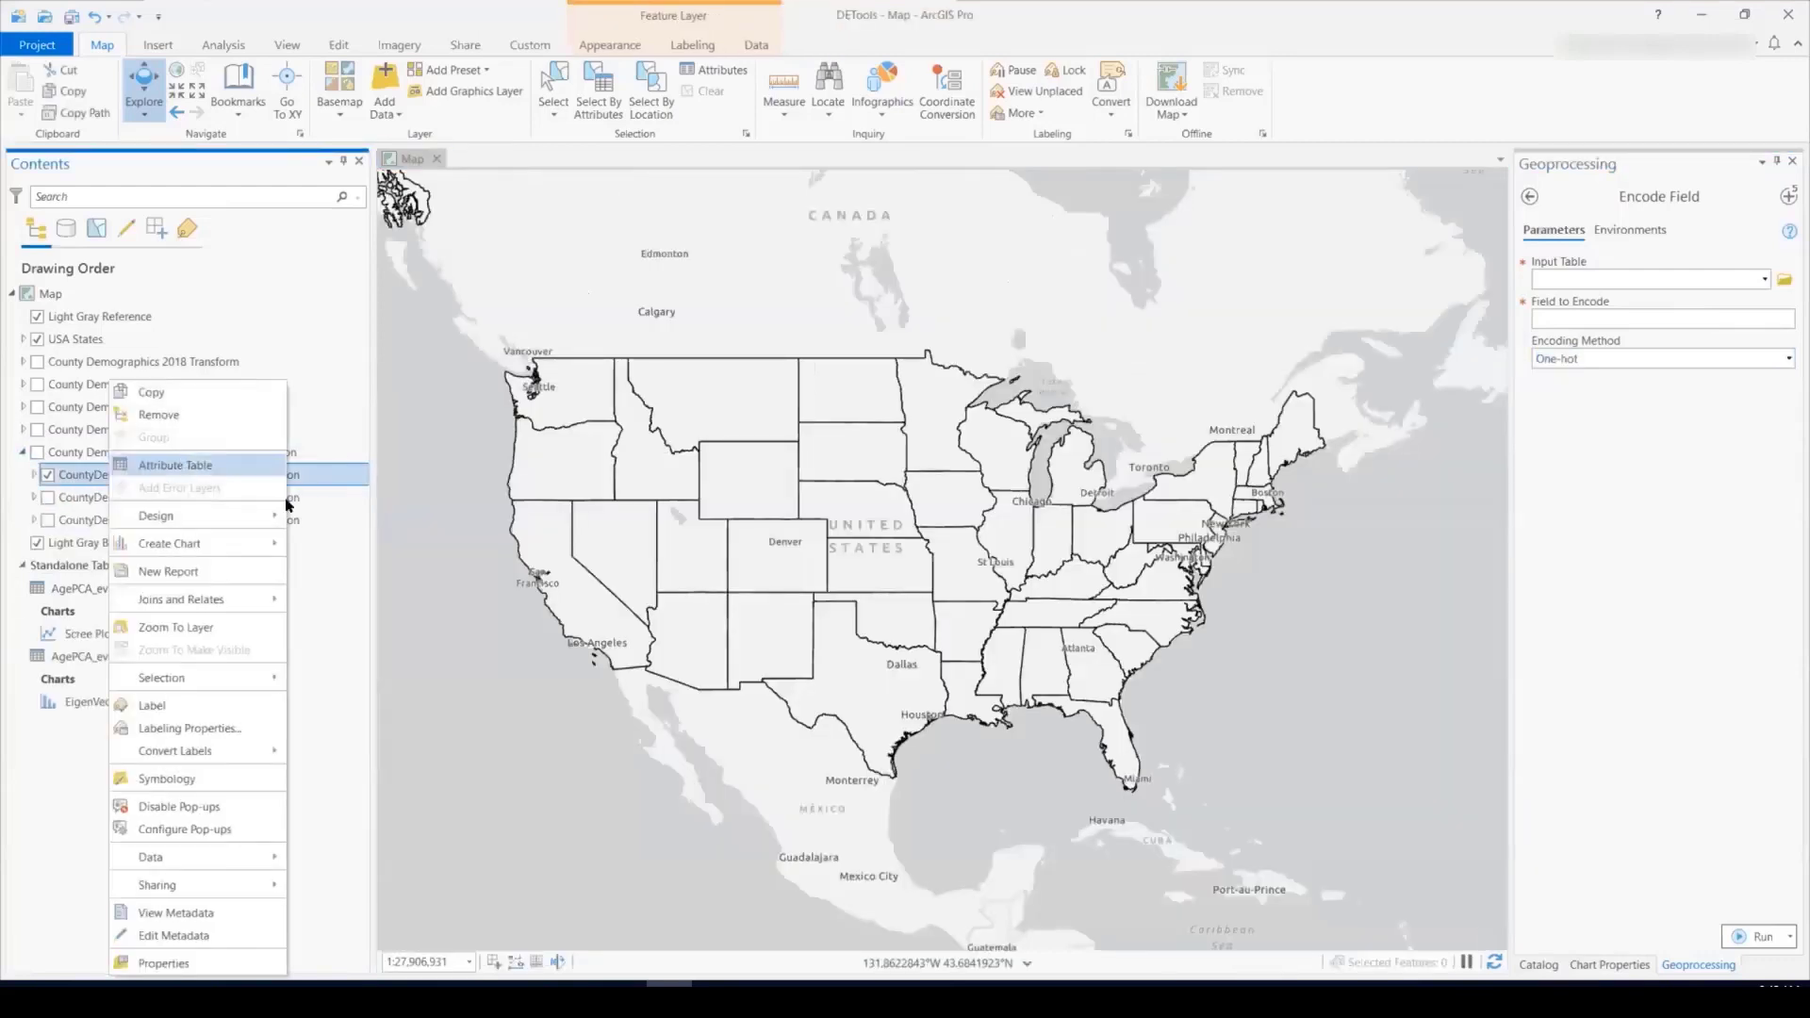
left_click(189, 348)
left_click_drag(504, 942, 624, 952)
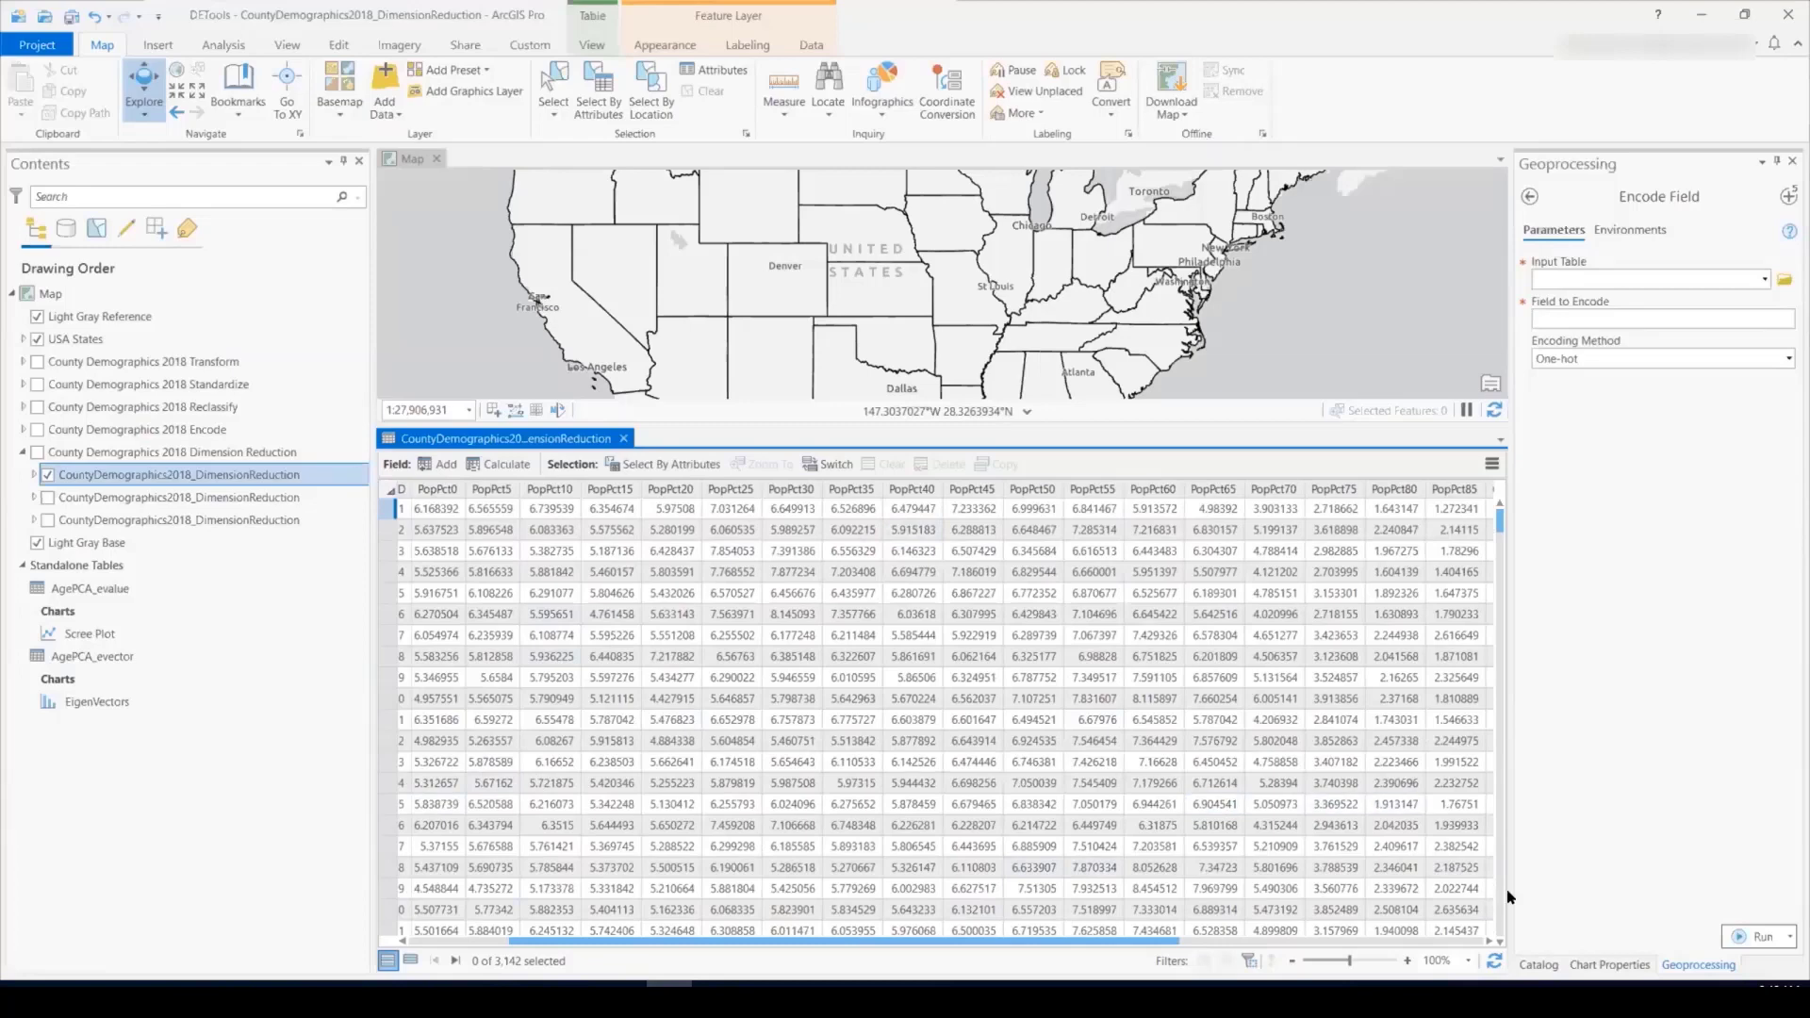
Switch to the Dimension Reduction tool and keep PCA, outputting AgePCA_evalue and AgePCA_evector.
left_click(1788, 196)
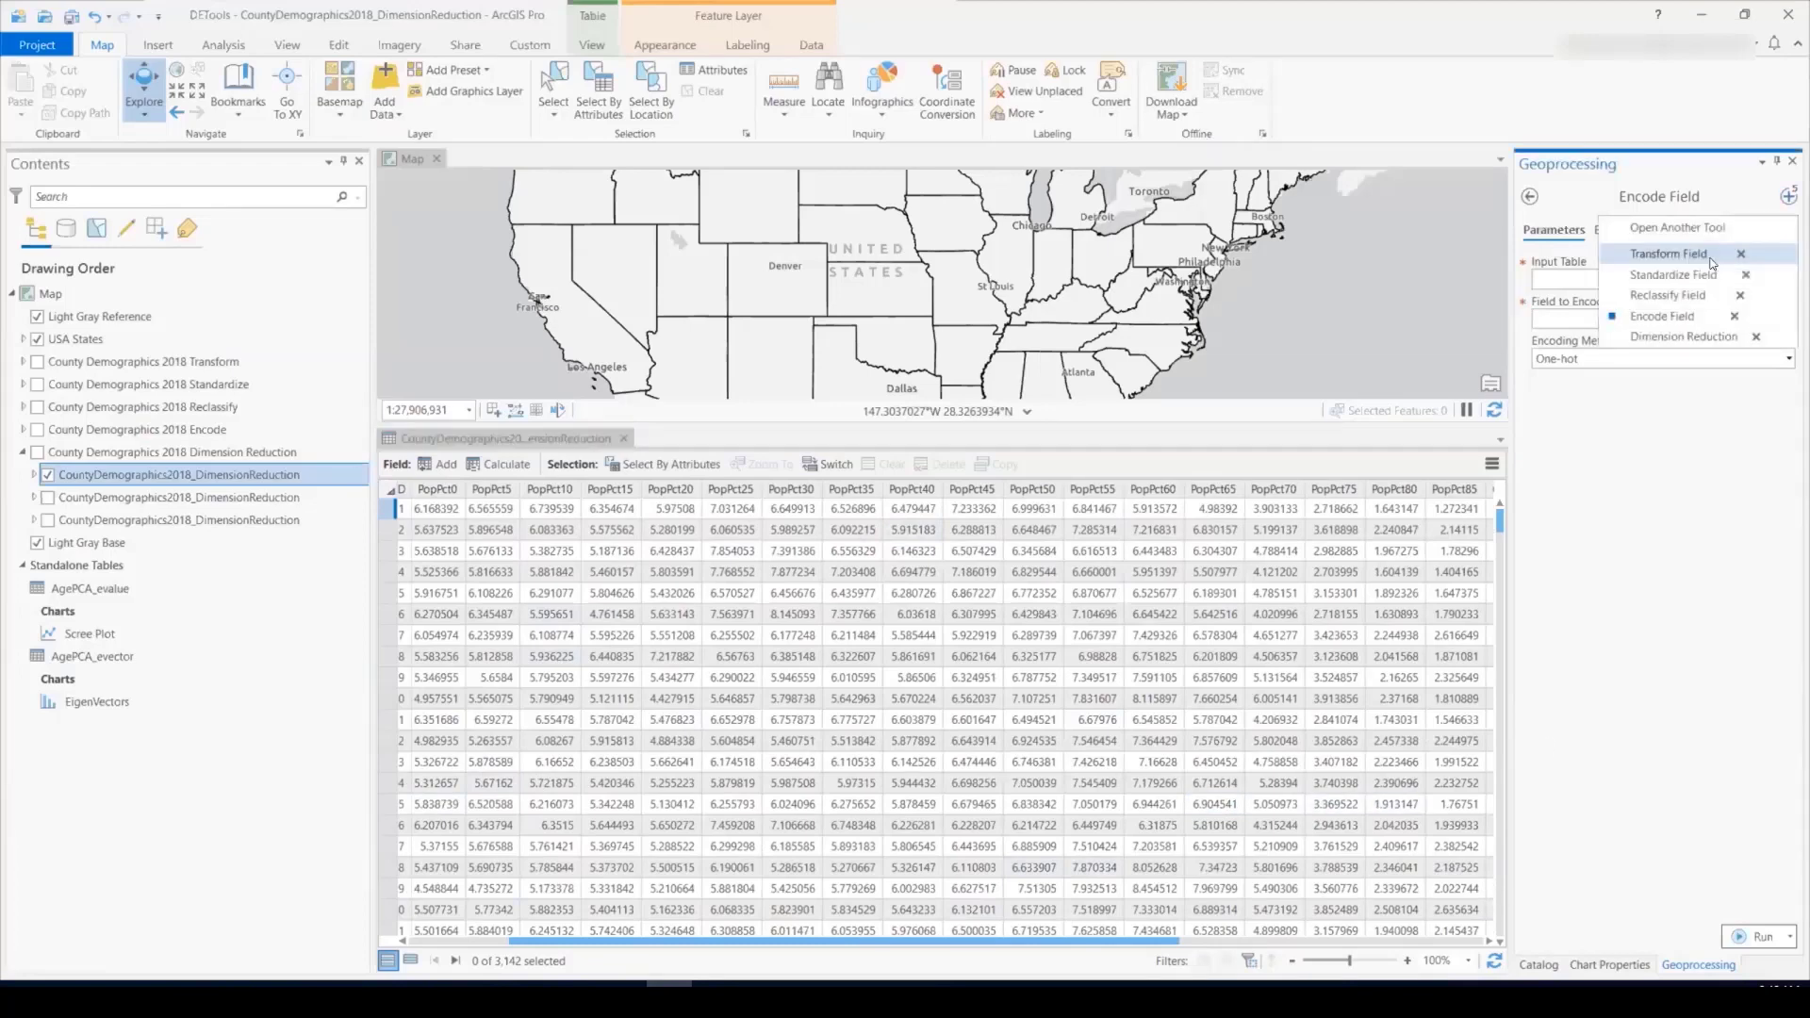
left_click(1687, 337)
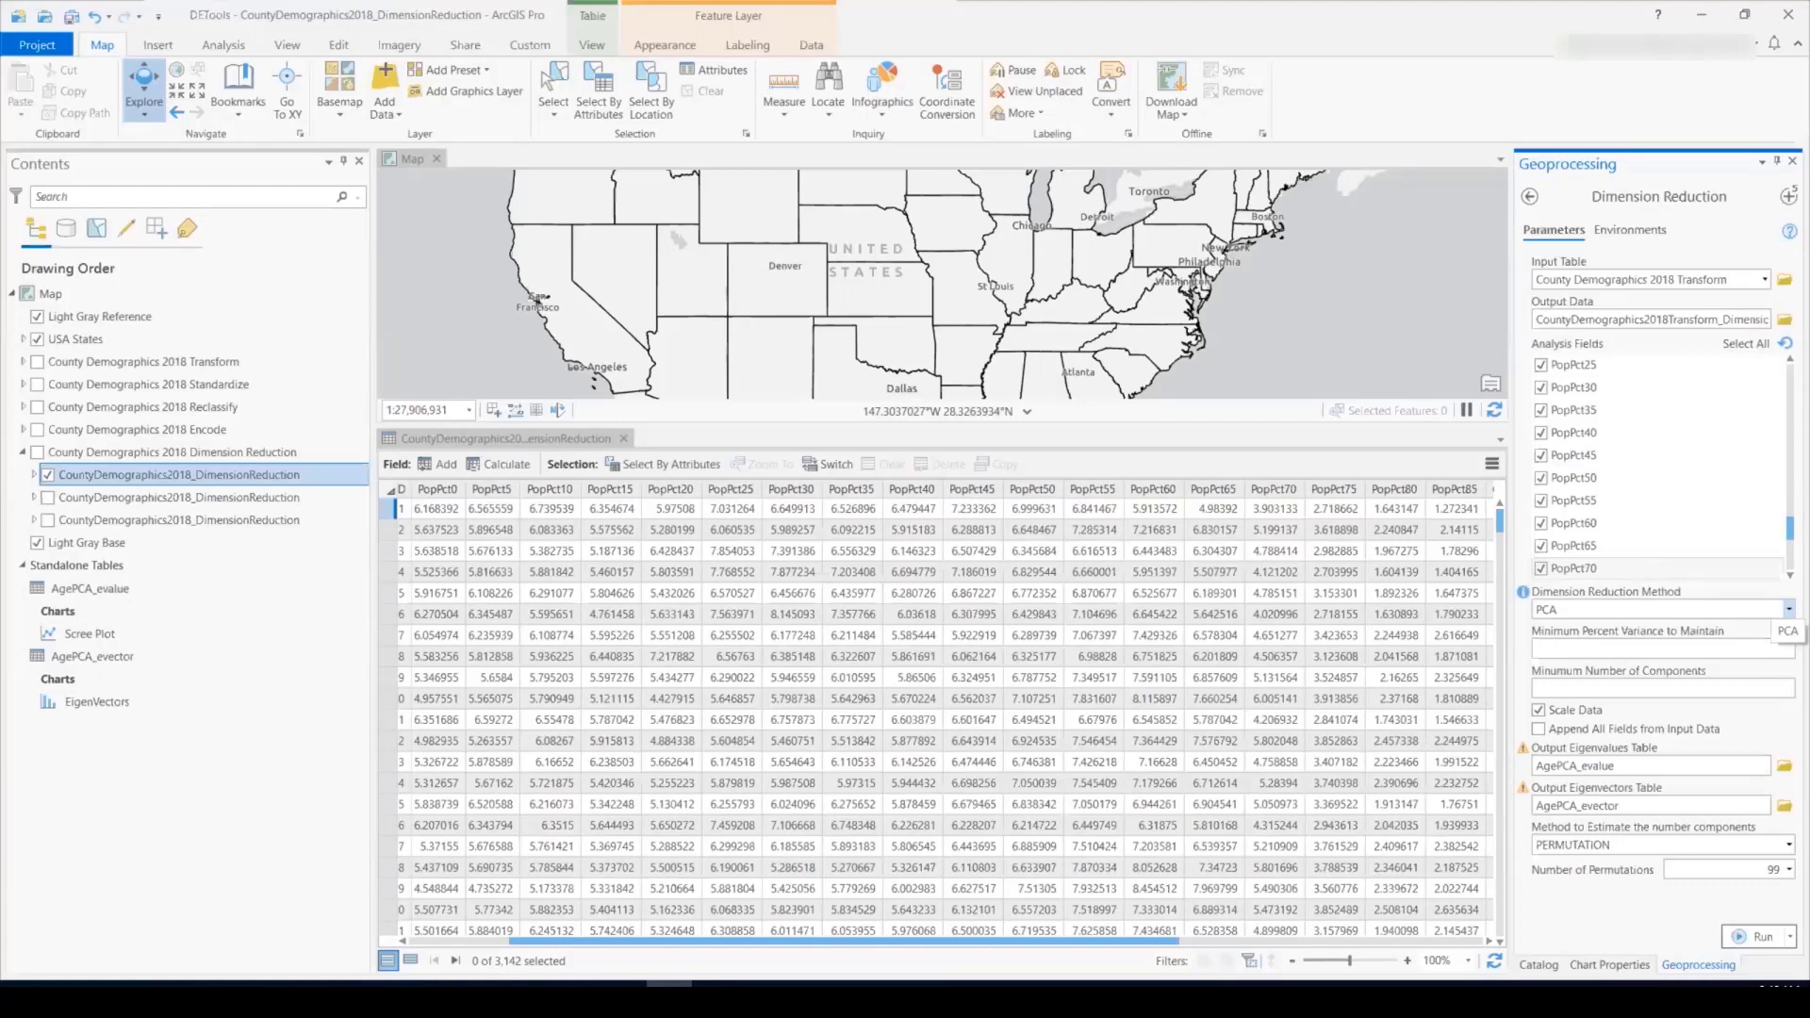
left_click(1788, 609)
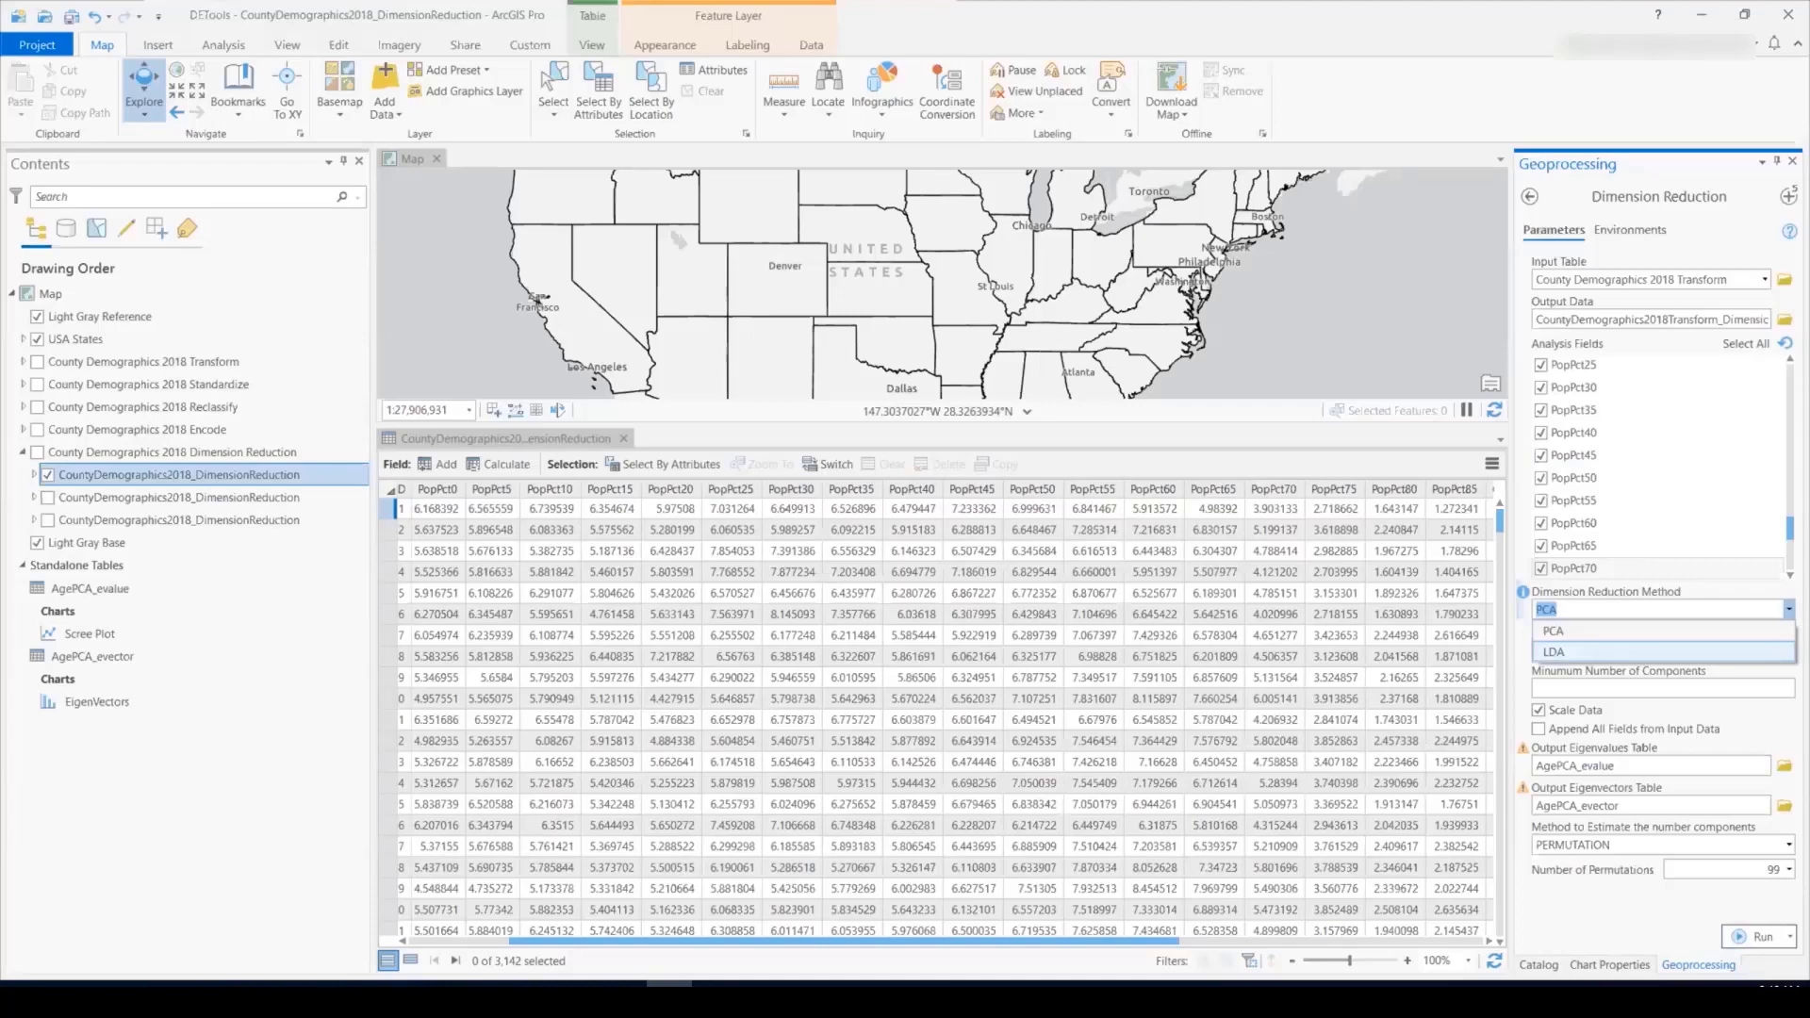
key("Return")
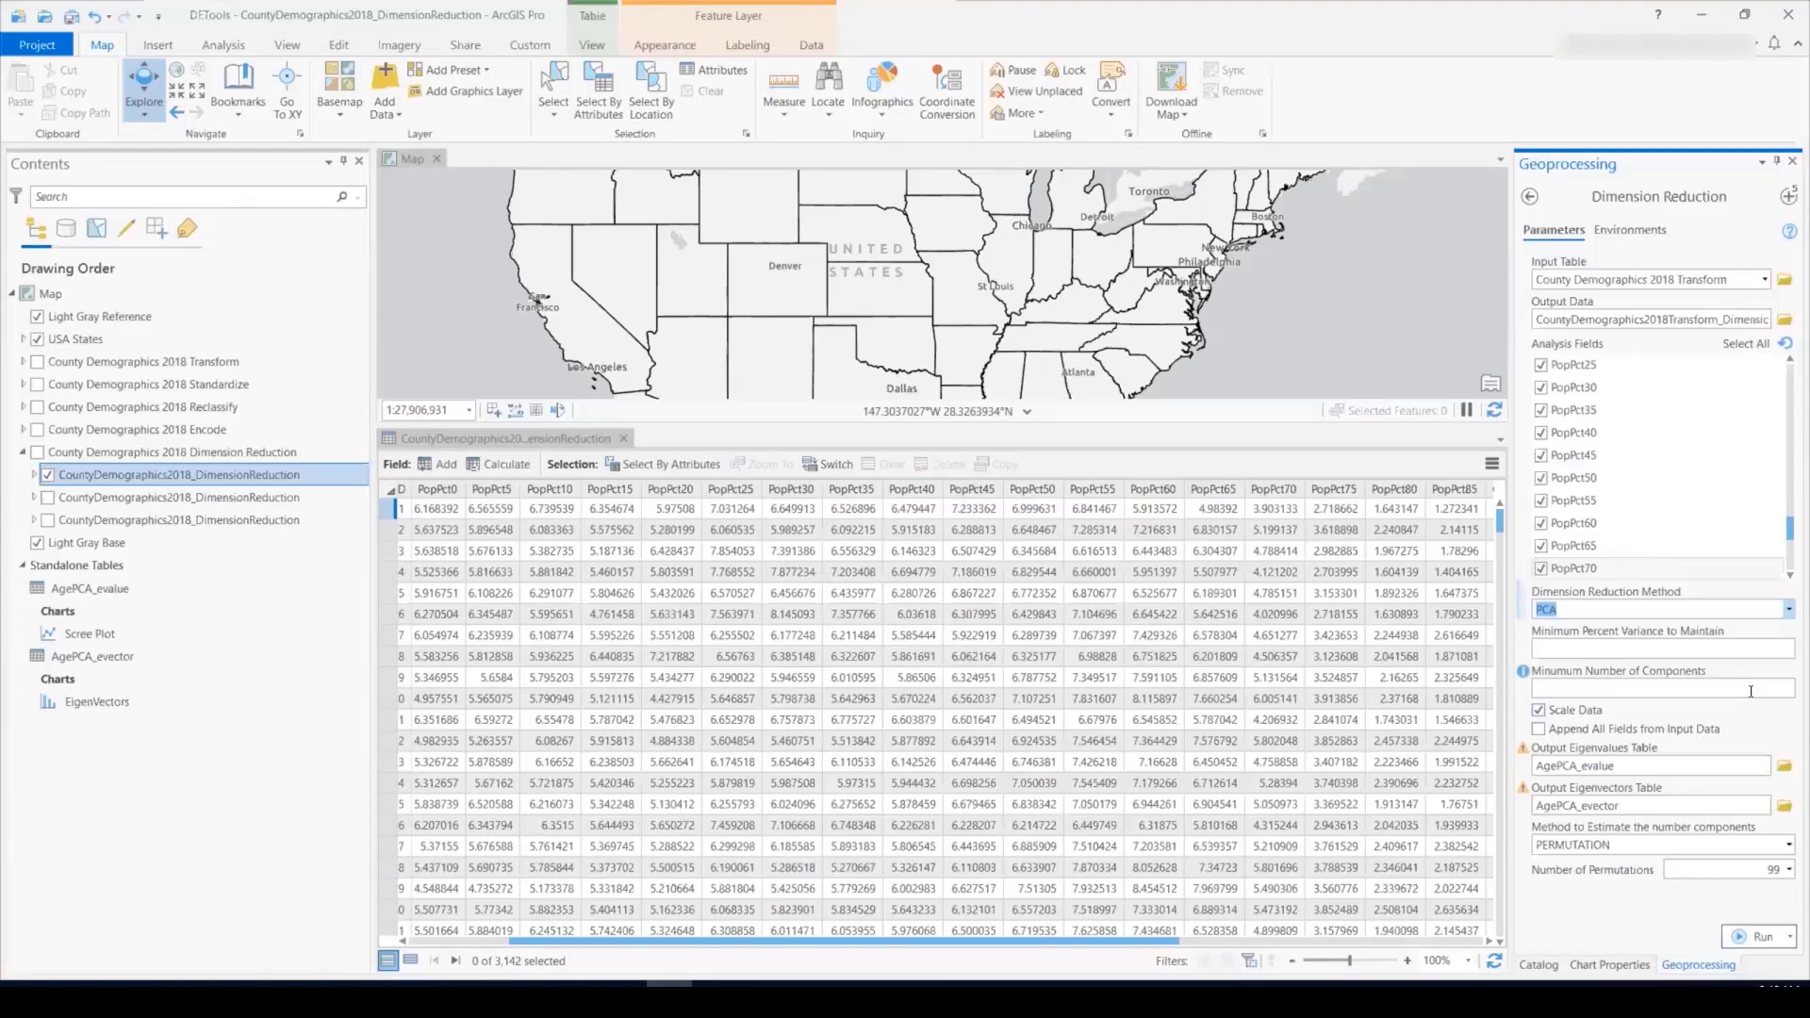
Inspect the Component values in the output table, such as Component 1 at -0.260657, then open the AgePCA_evalue Scree Plot.
left_click_drag(1129, 944, 1441, 944)
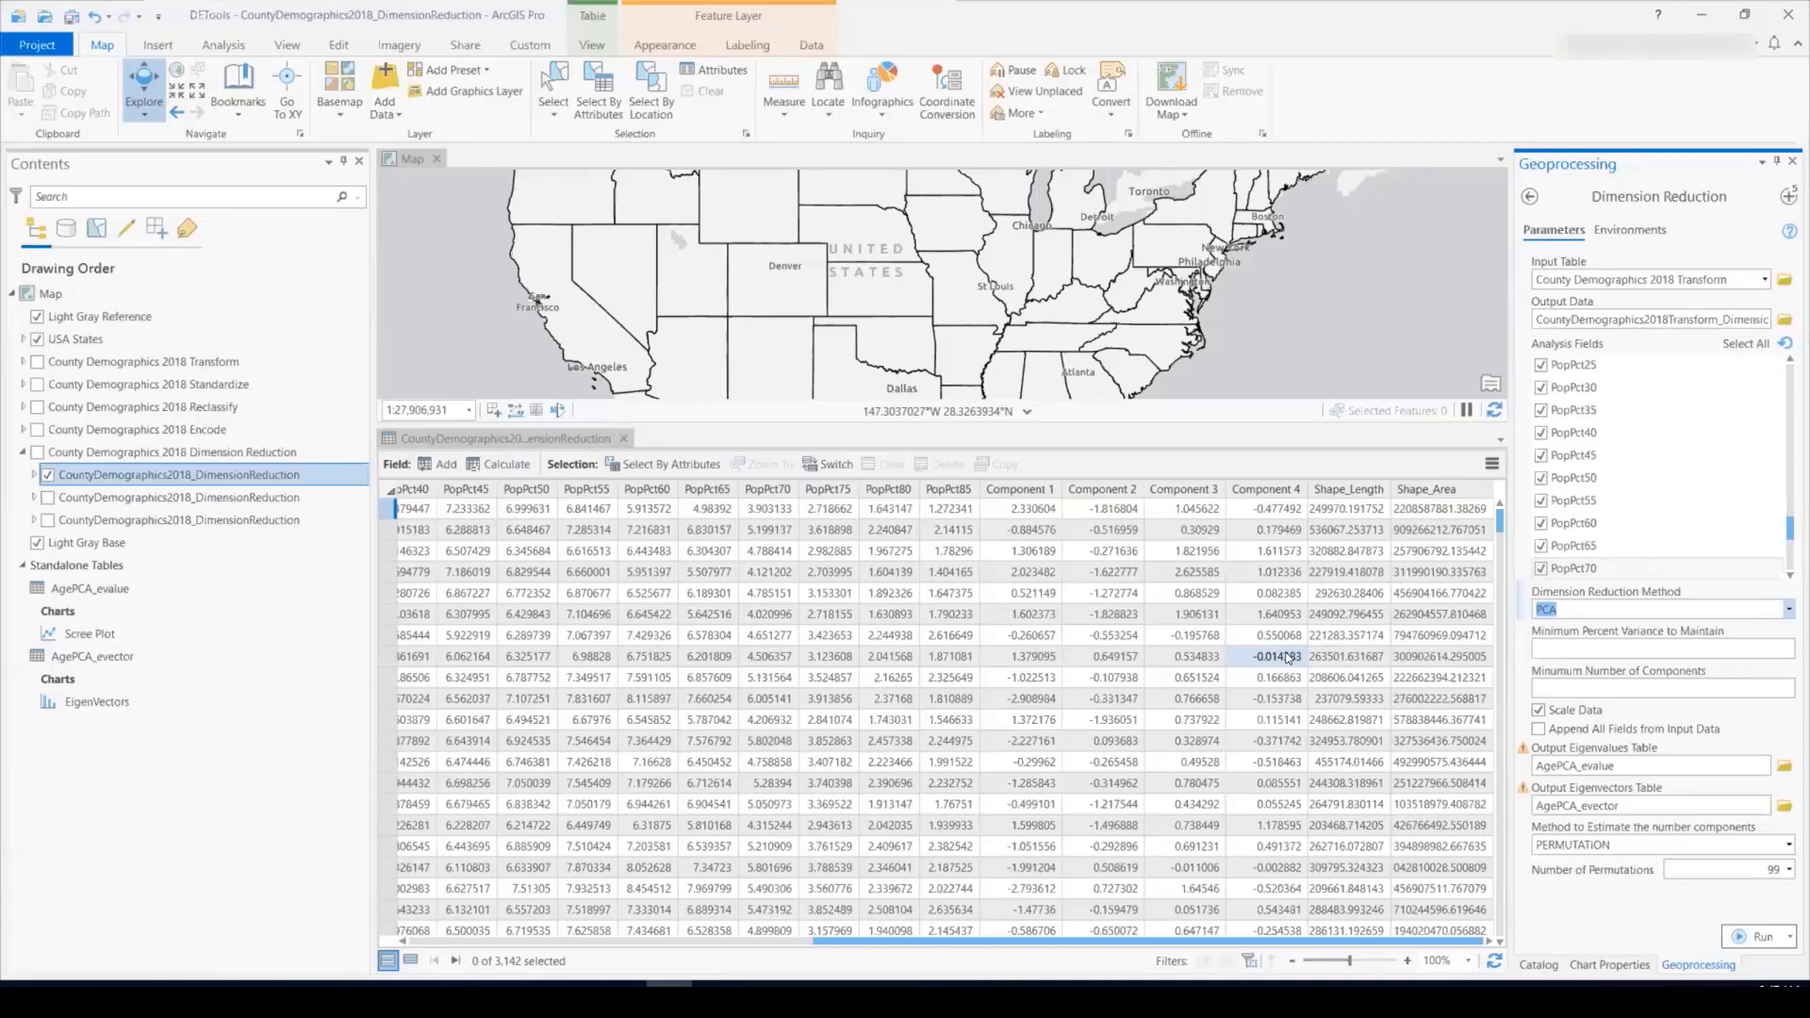
left_click(1292, 680)
left_click(1002, 636)
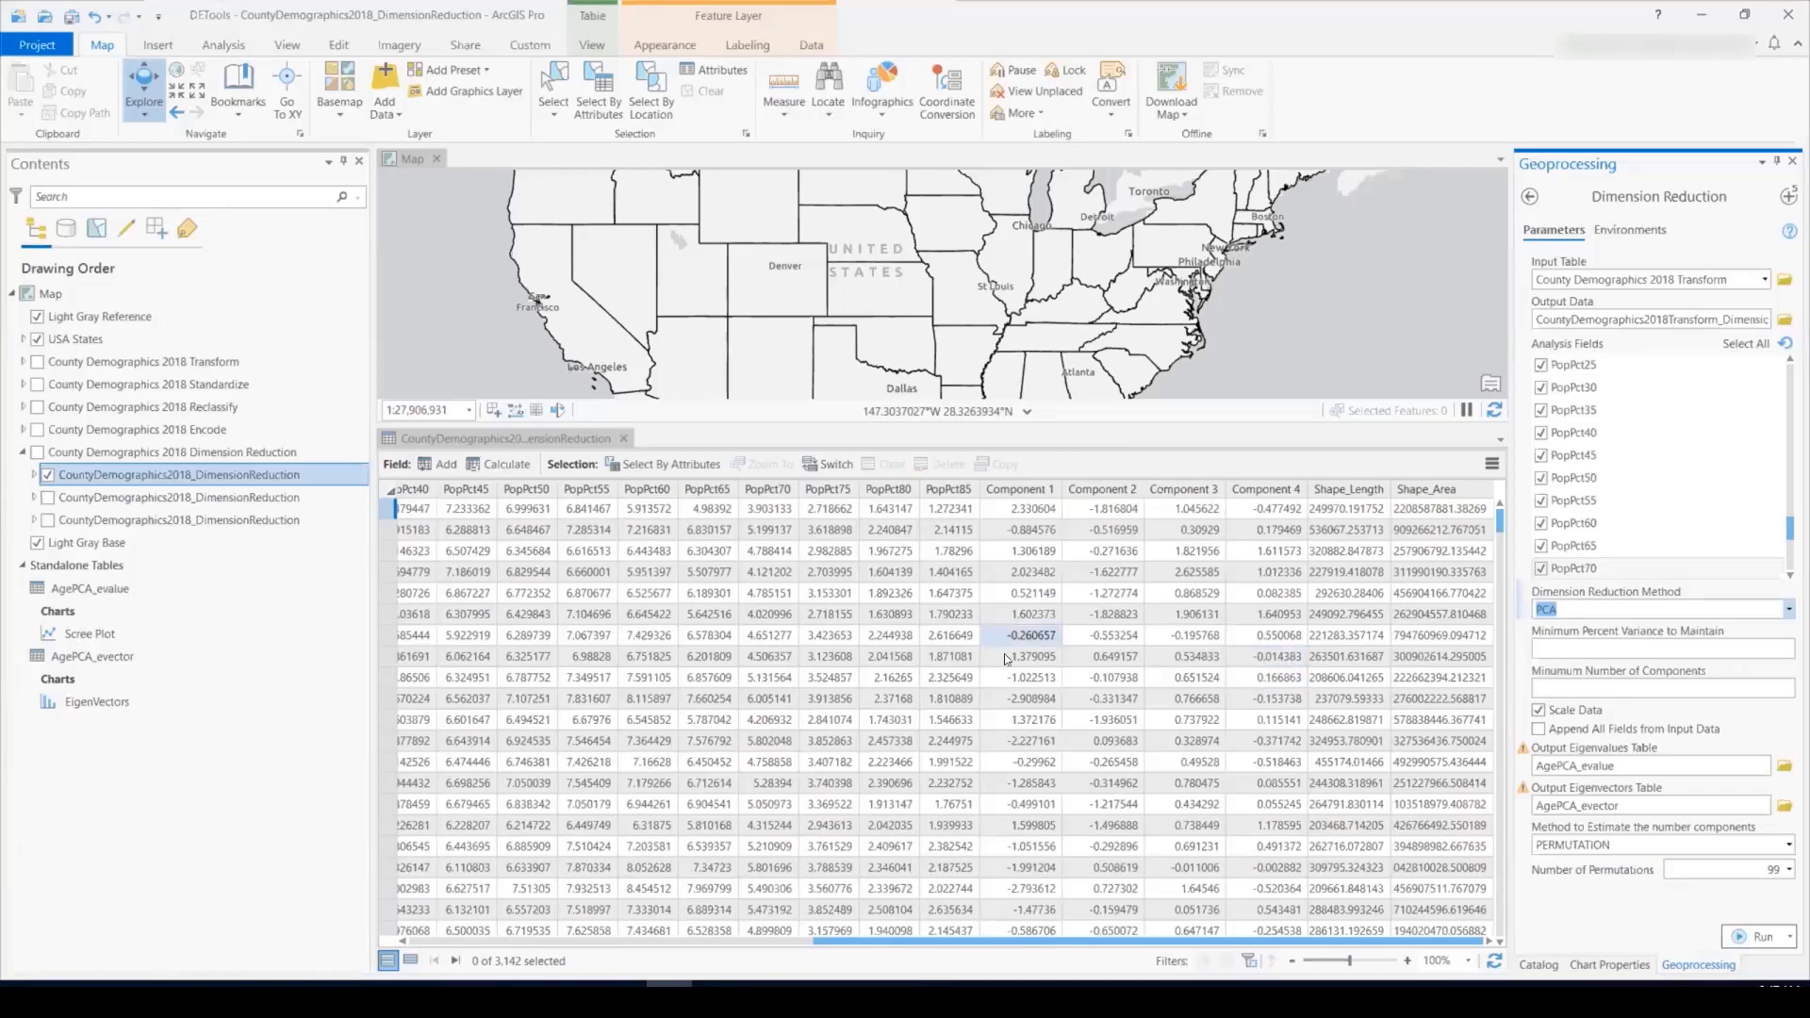
double_click(92, 634)
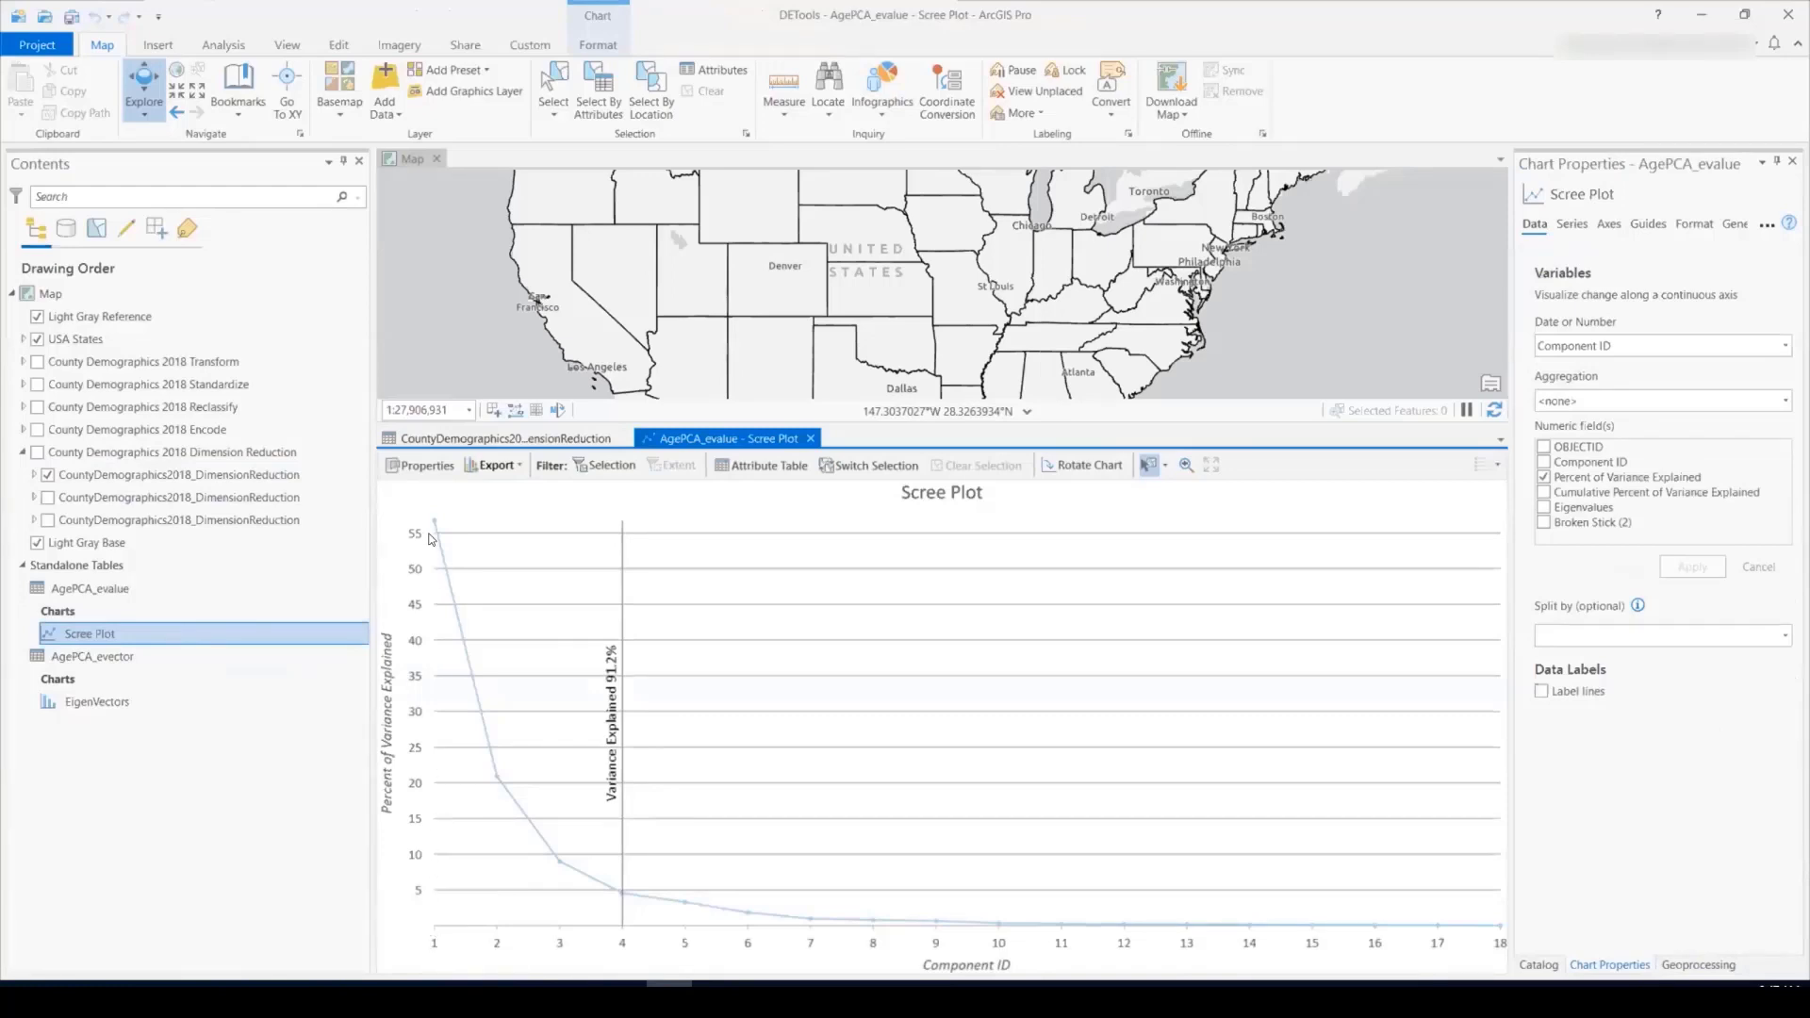
Read each component's Percent of Variance Explained from the scree plot points.
mouse_move(429, 537)
Open the EigenVectors chart beneath an enlarged map, from the DimensionReduction table.
left_click(628, 436)
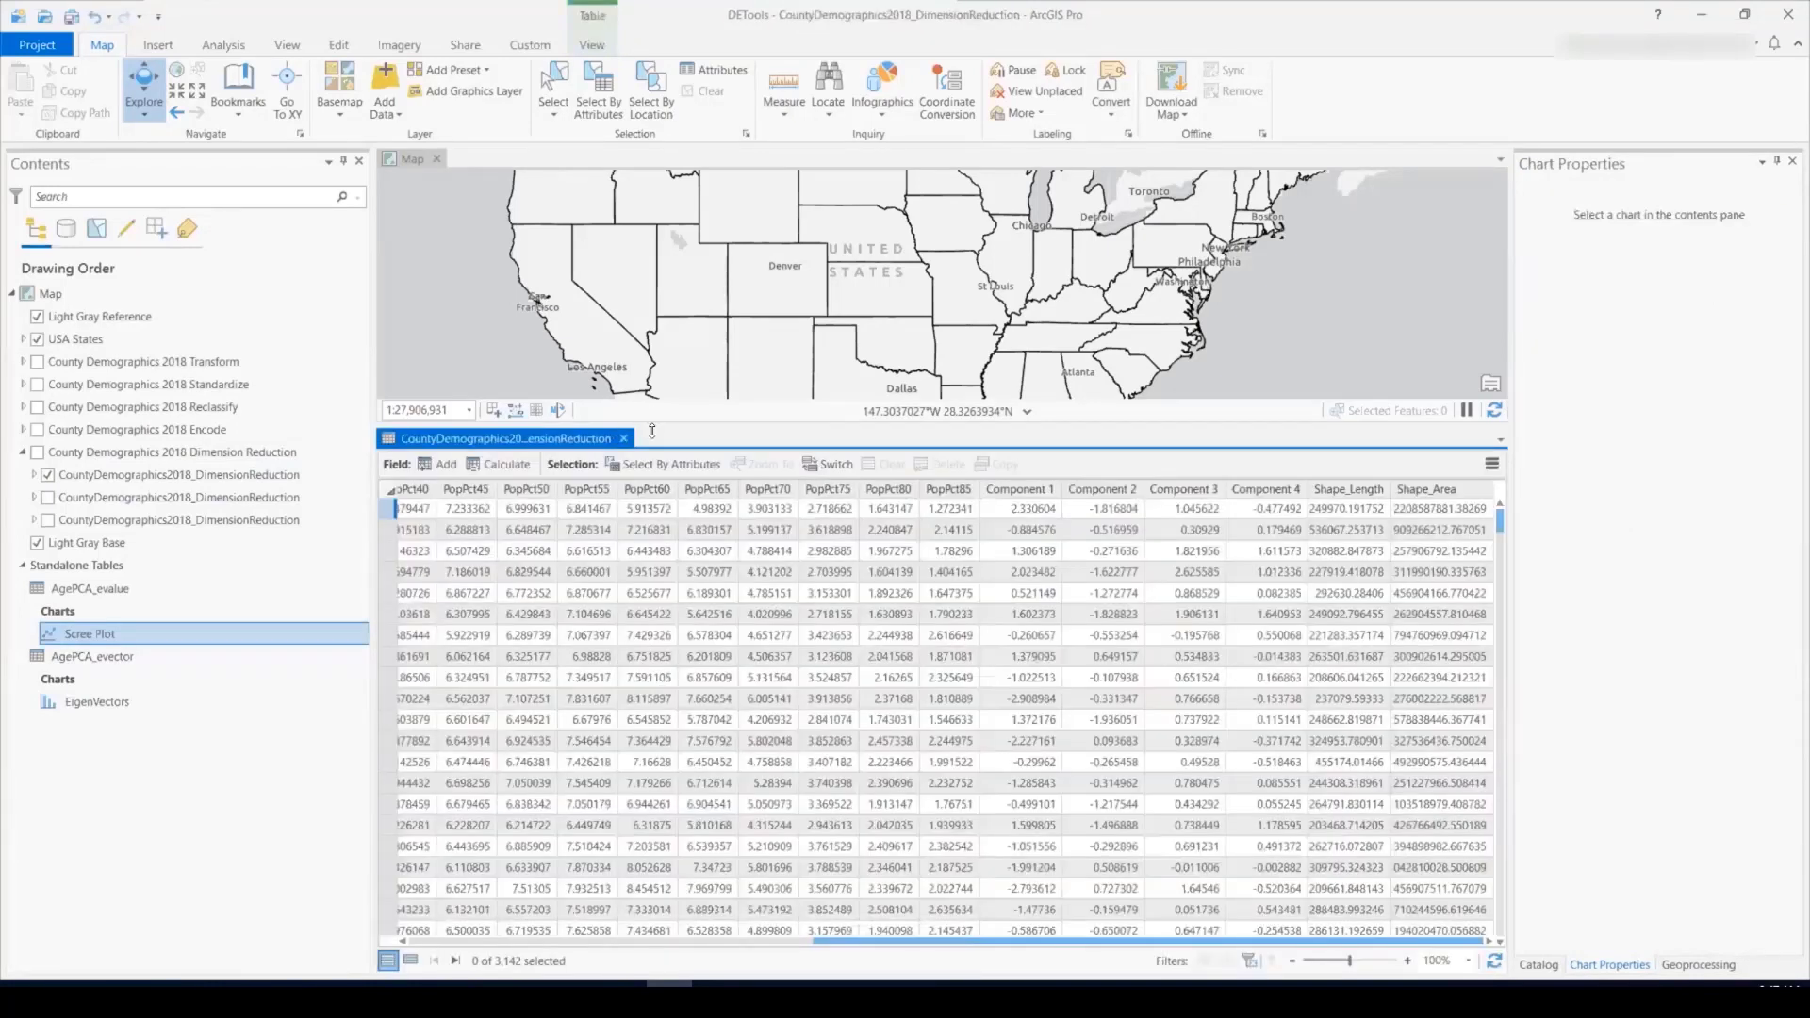
left_click_drag(652, 426, 671, 558)
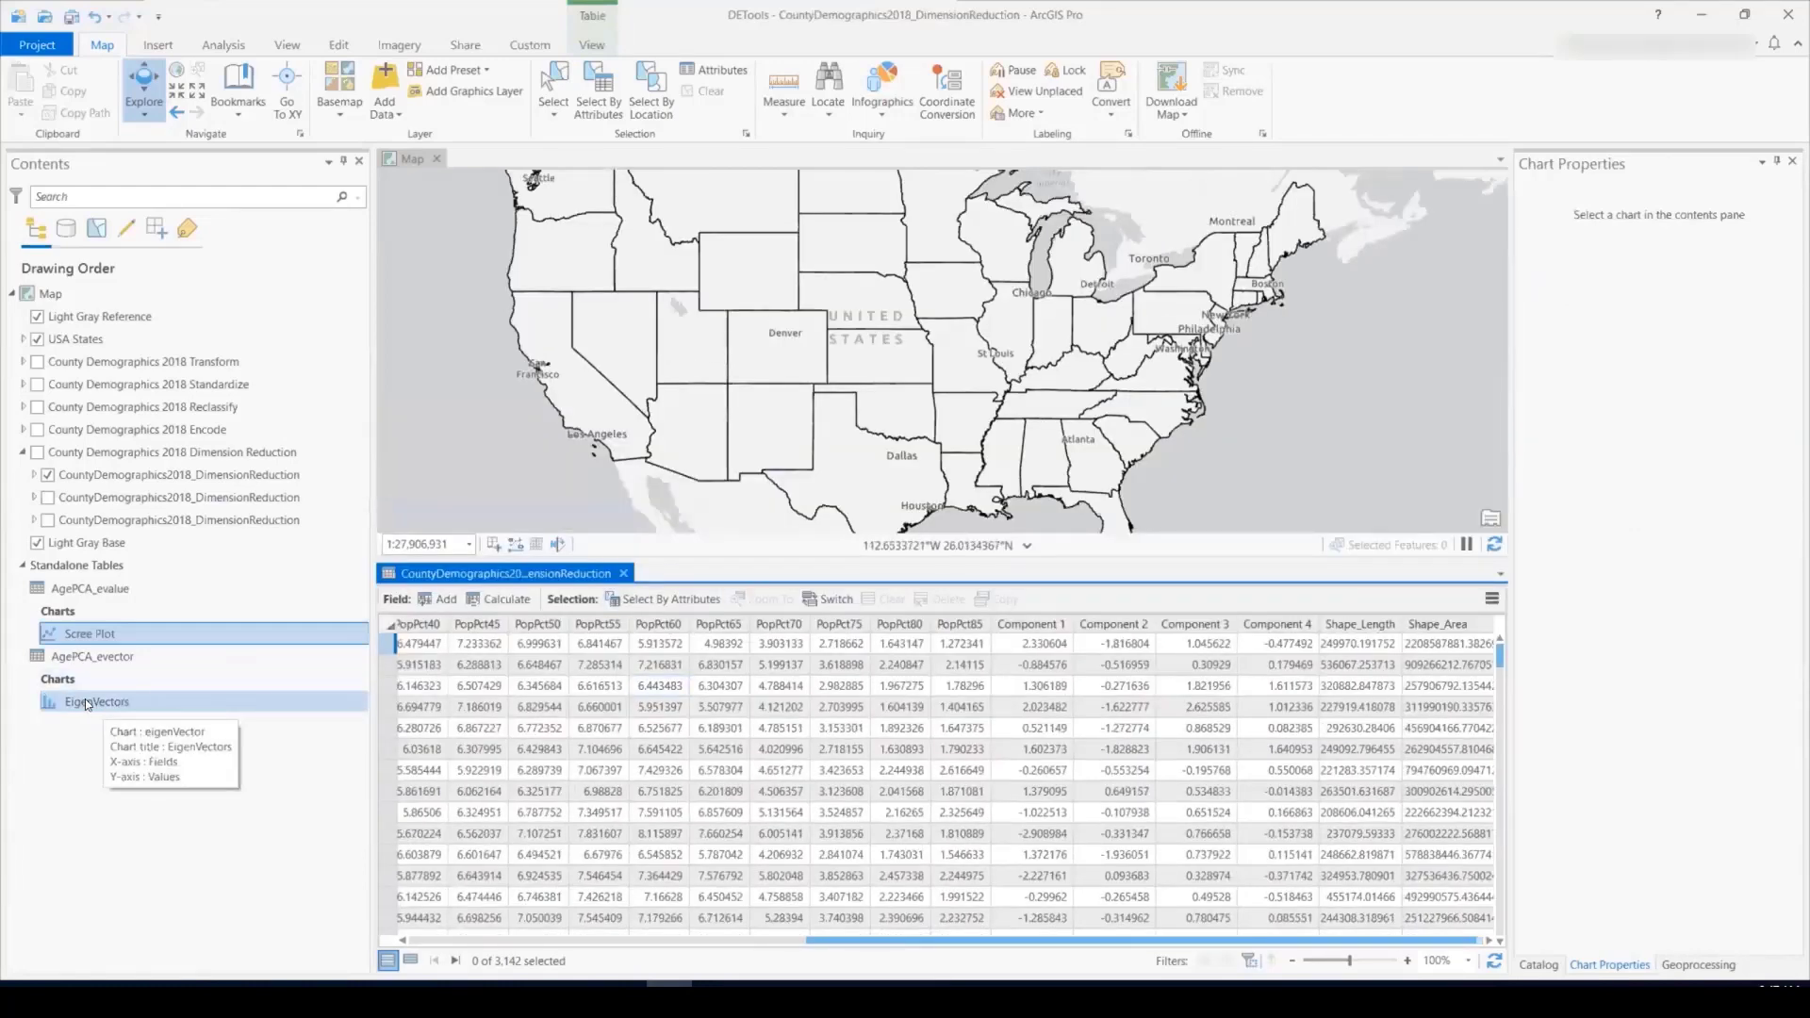
double_click(87, 703)
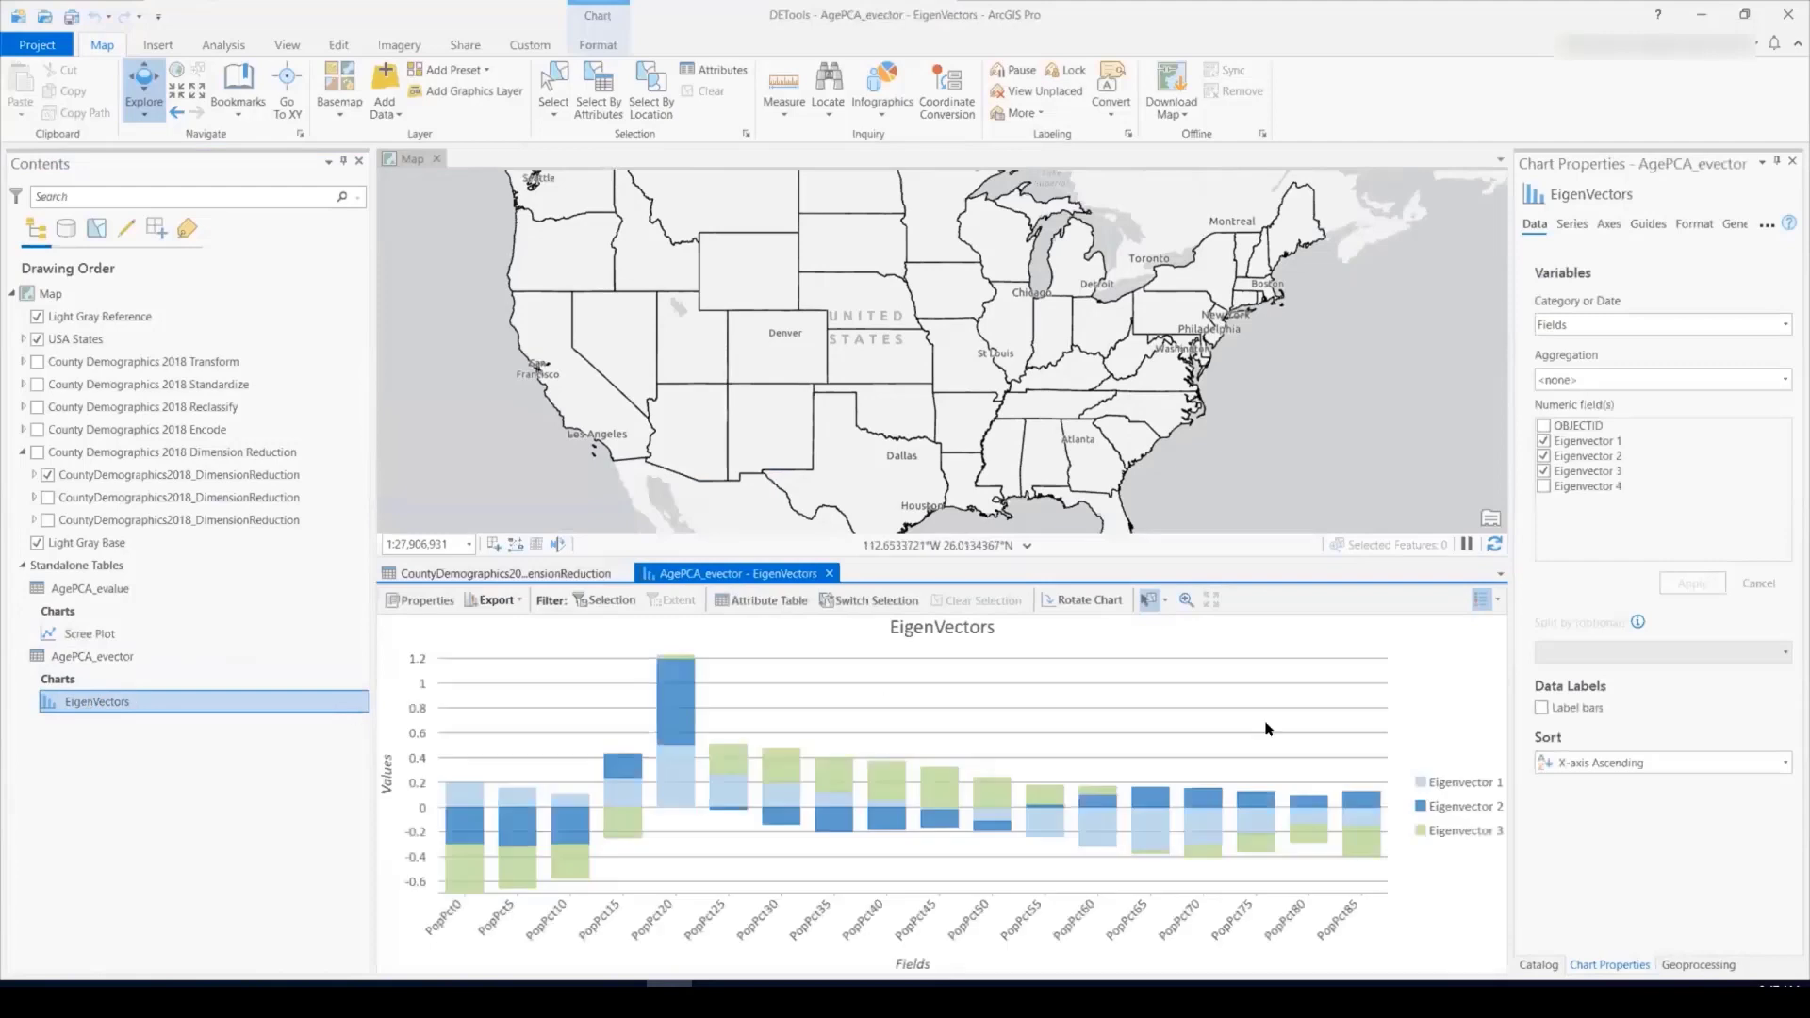
left_click_drag(1248, 556, 1248, 540)
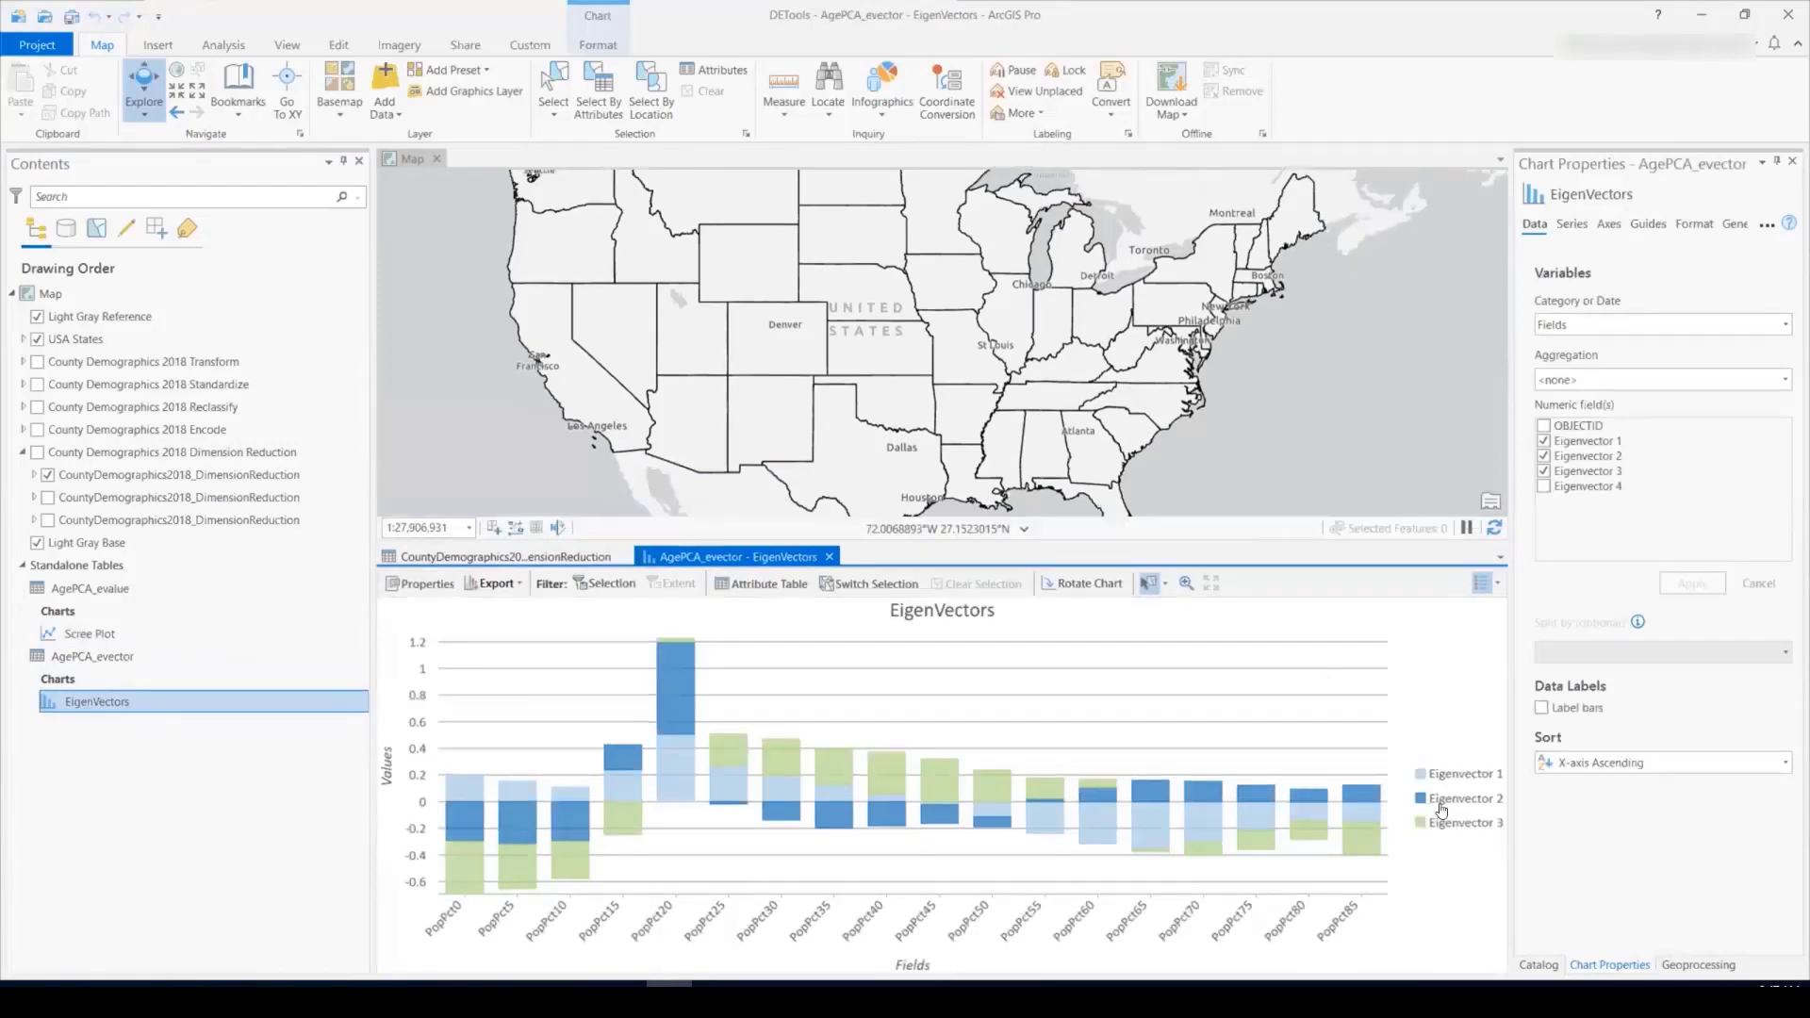
Leave only Eigenvector 1 bars charted and turn on the Component 1 county layer.
left_click(1453, 798)
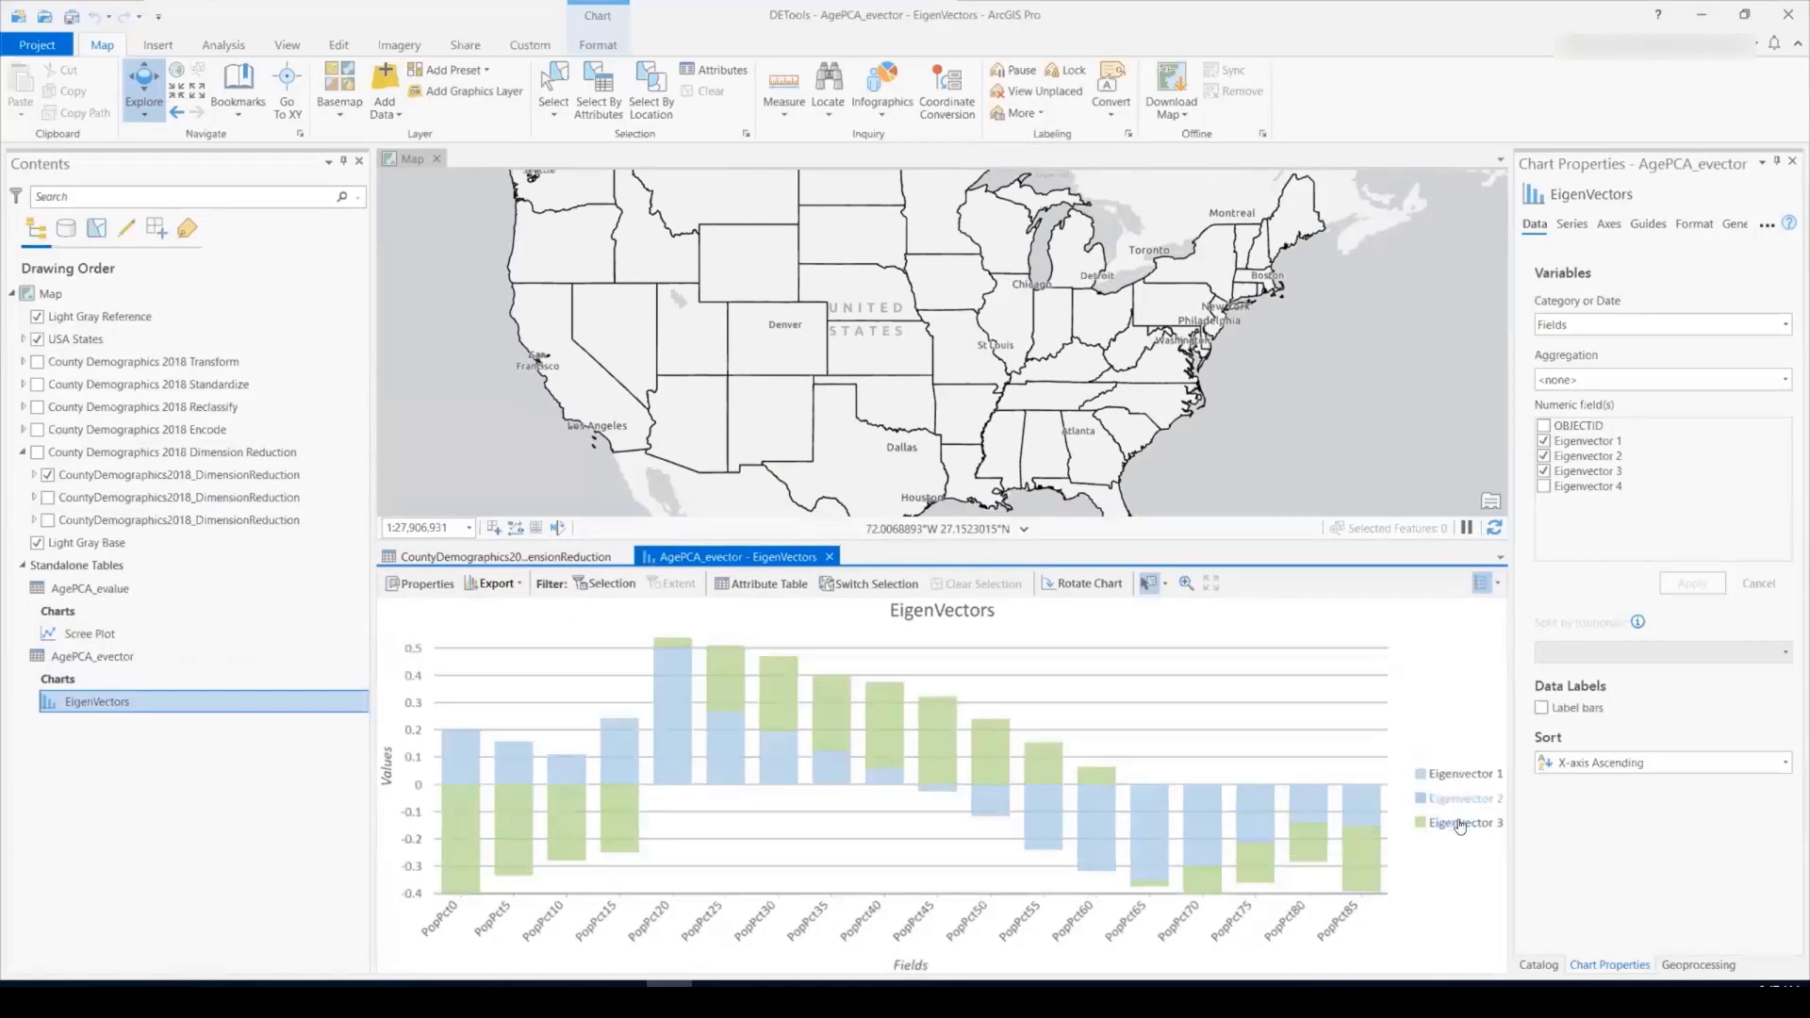
left_click(1439, 823)
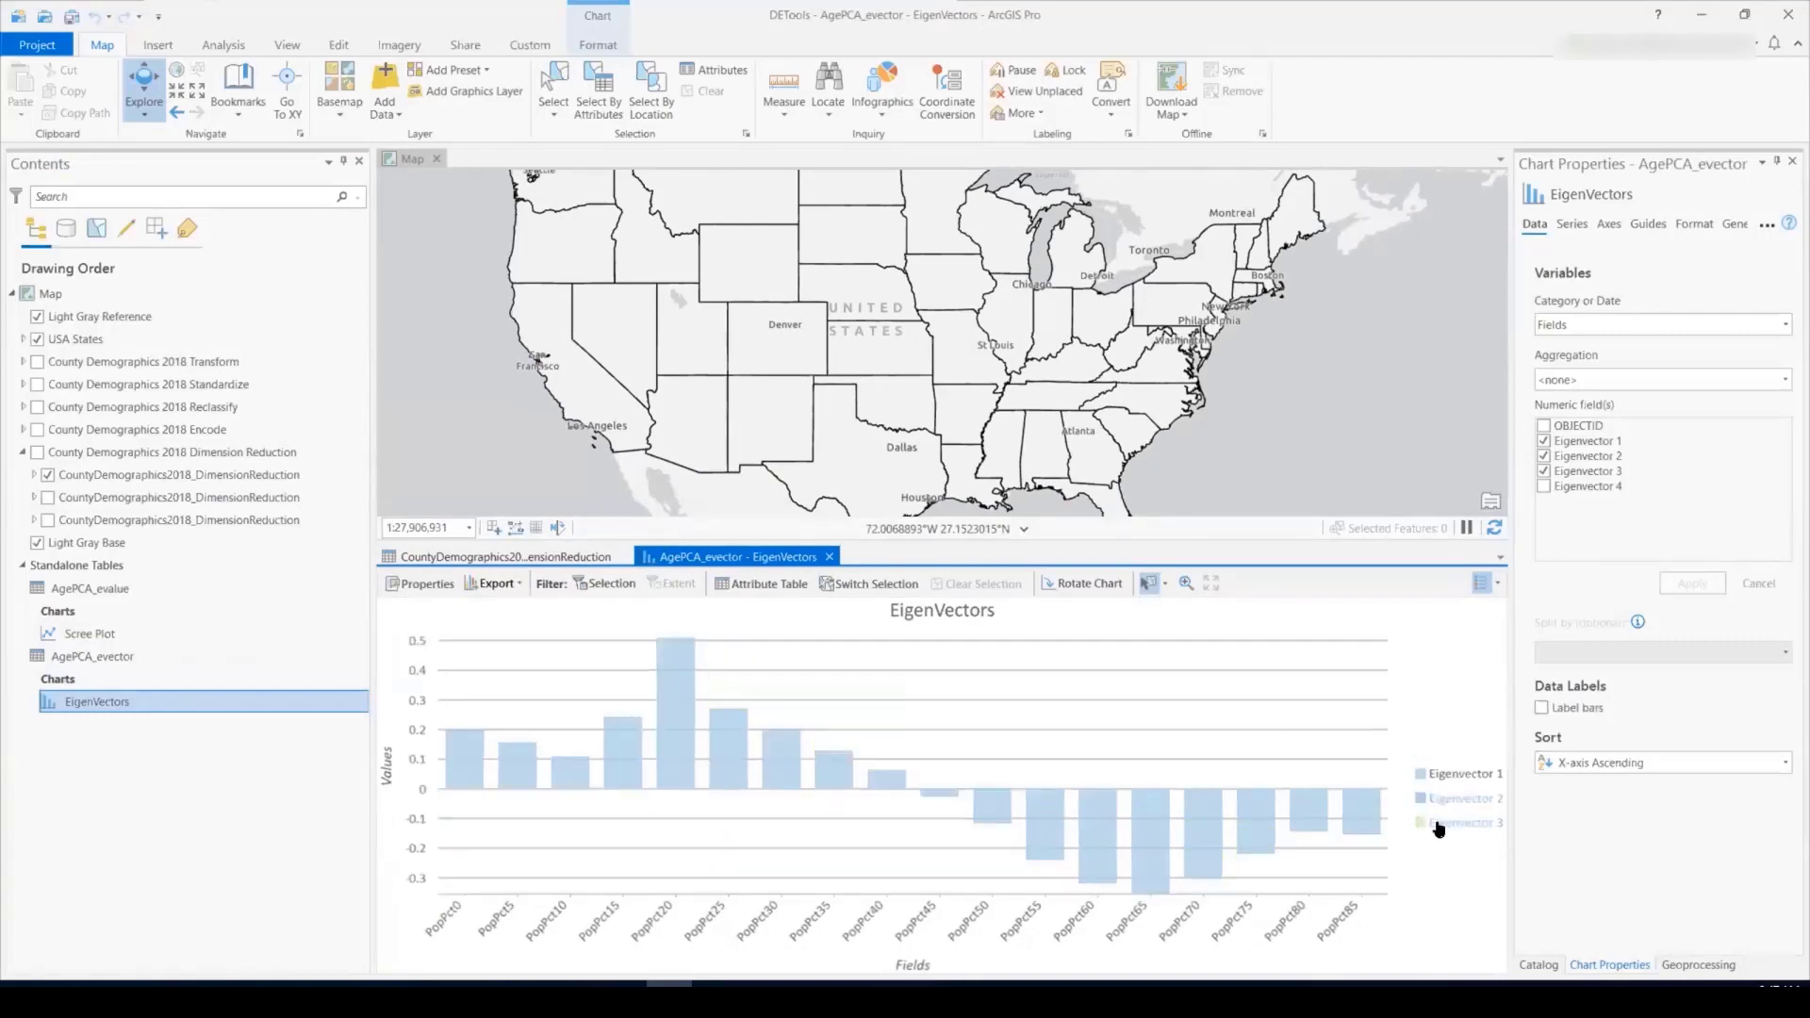
left_click(37, 453)
left_click(34, 474)
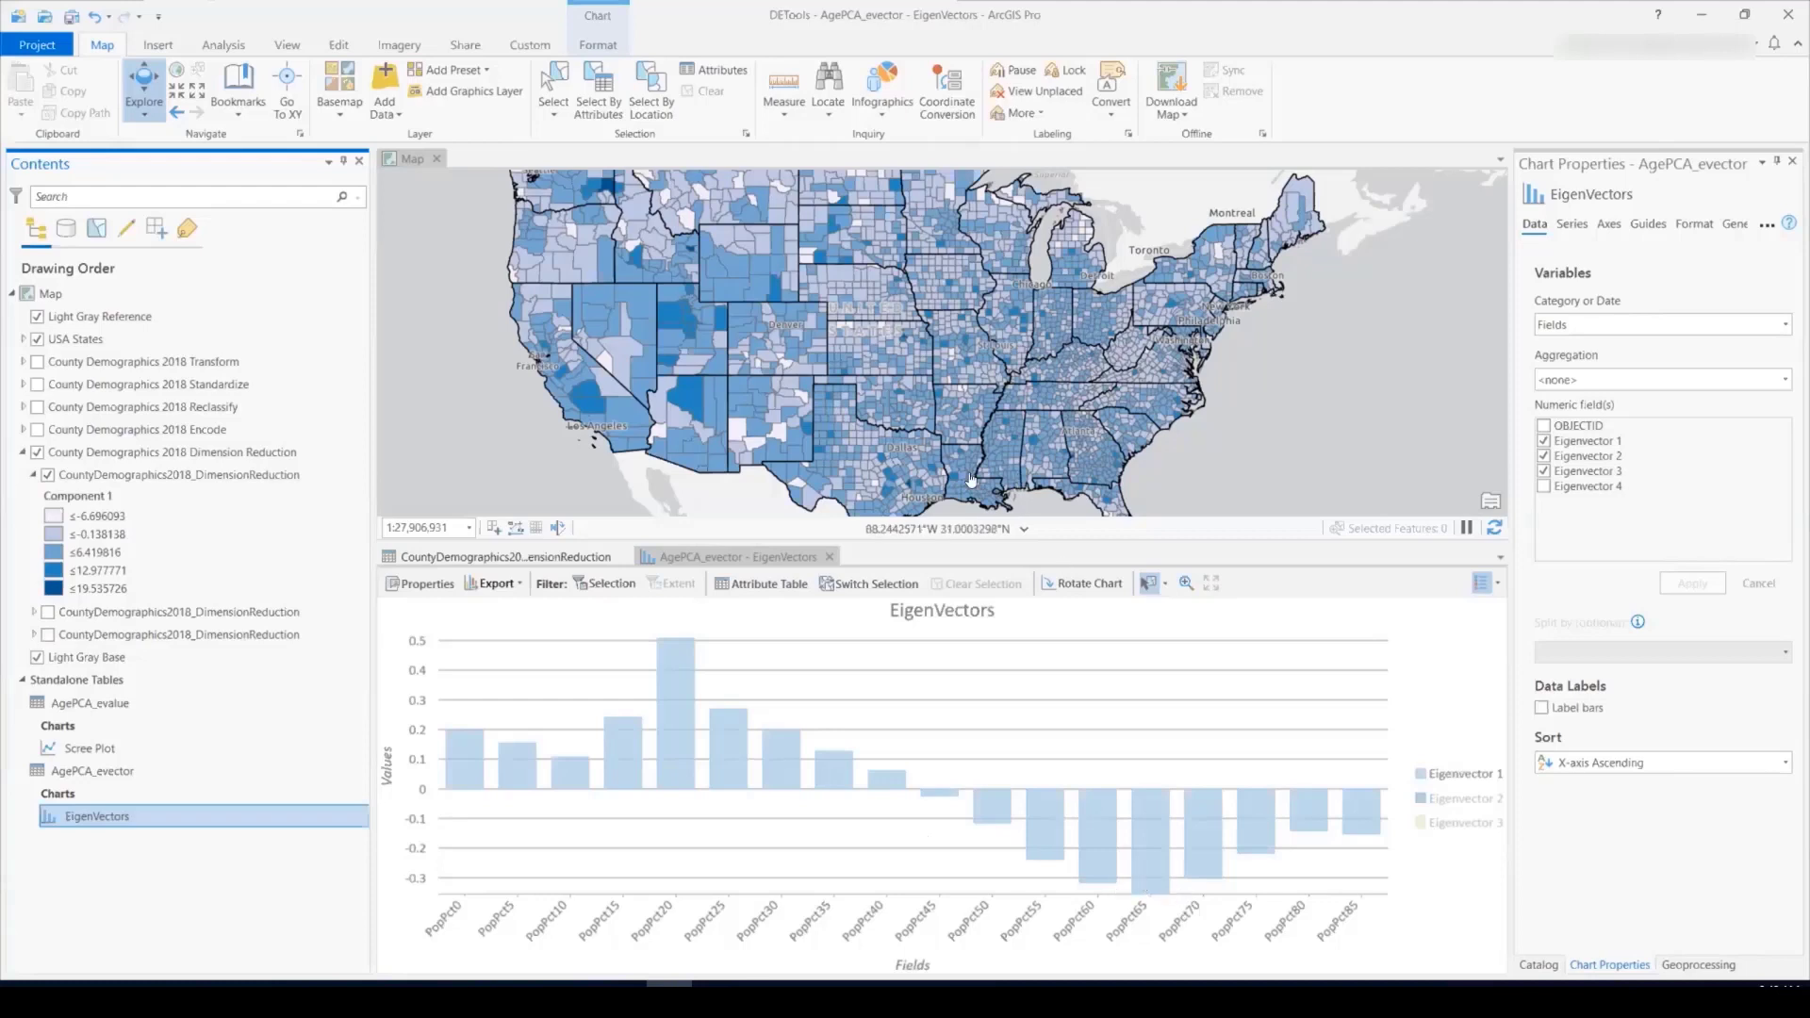
Swap the Component 1 county layer for Component 2 and add Eigenvector 2 bars.
left_click(47, 475)
left_click(34, 475)
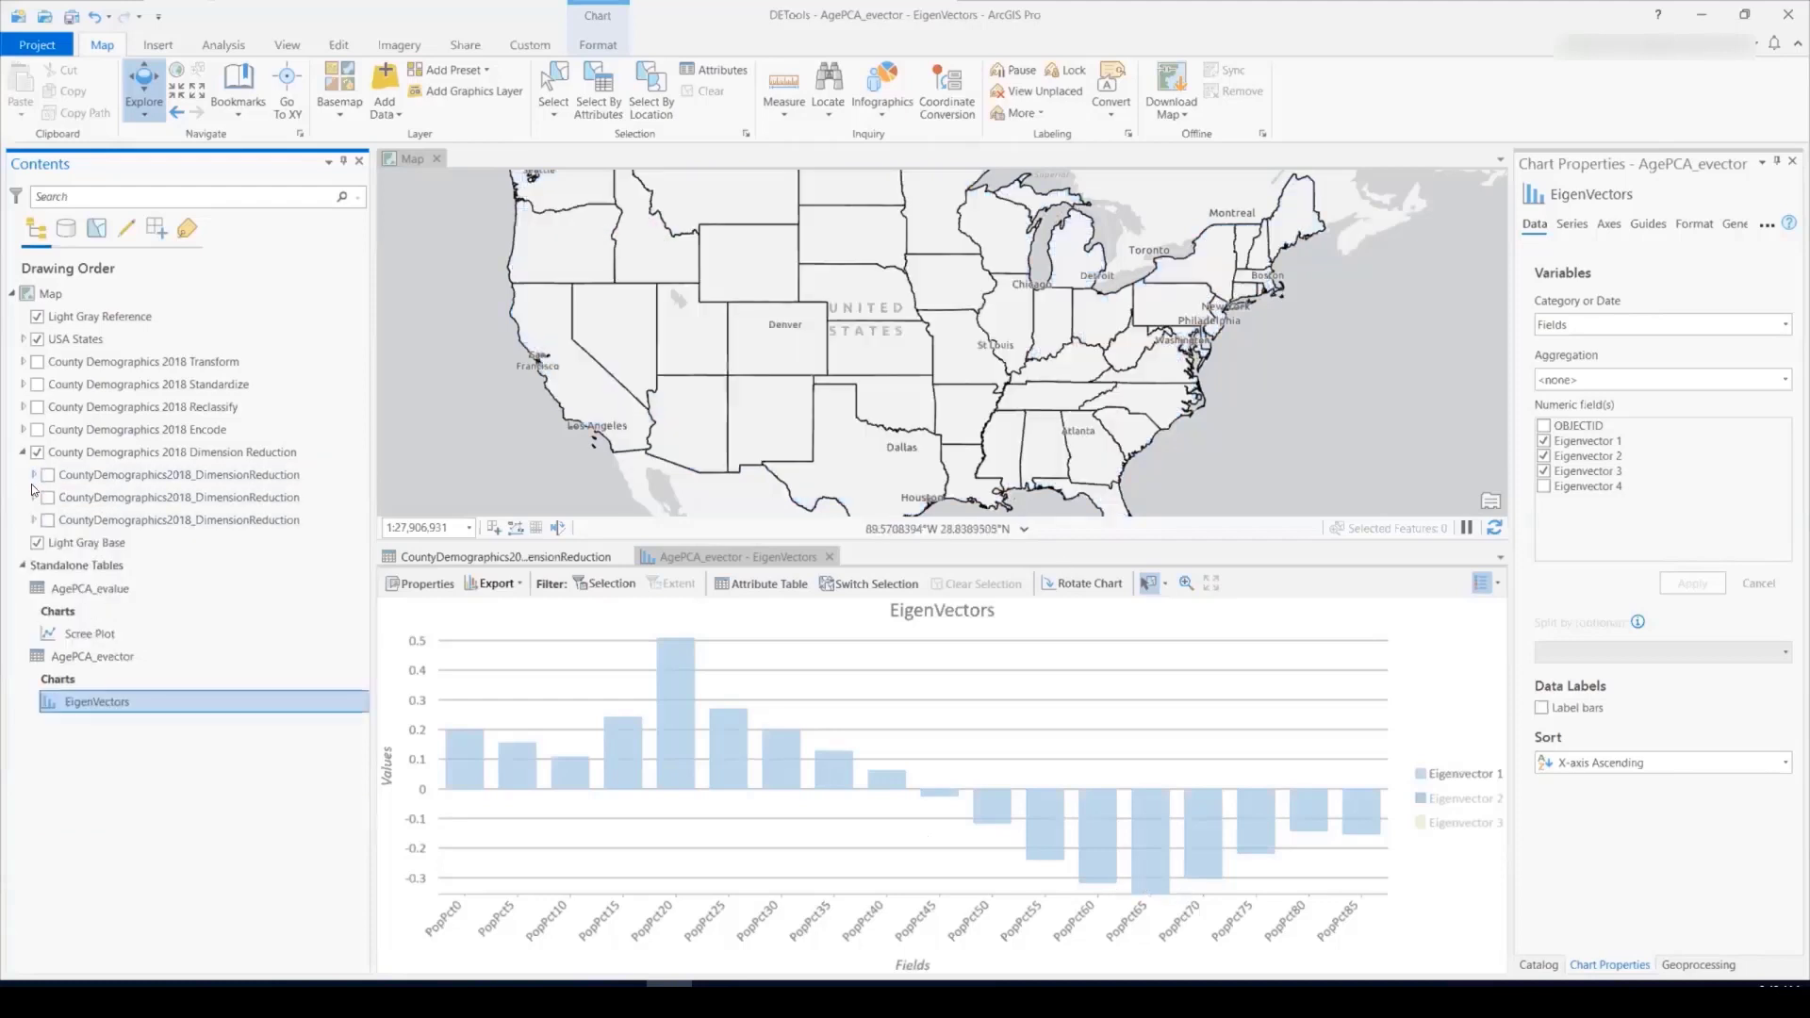
left_click(34, 498)
left_click(47, 498)
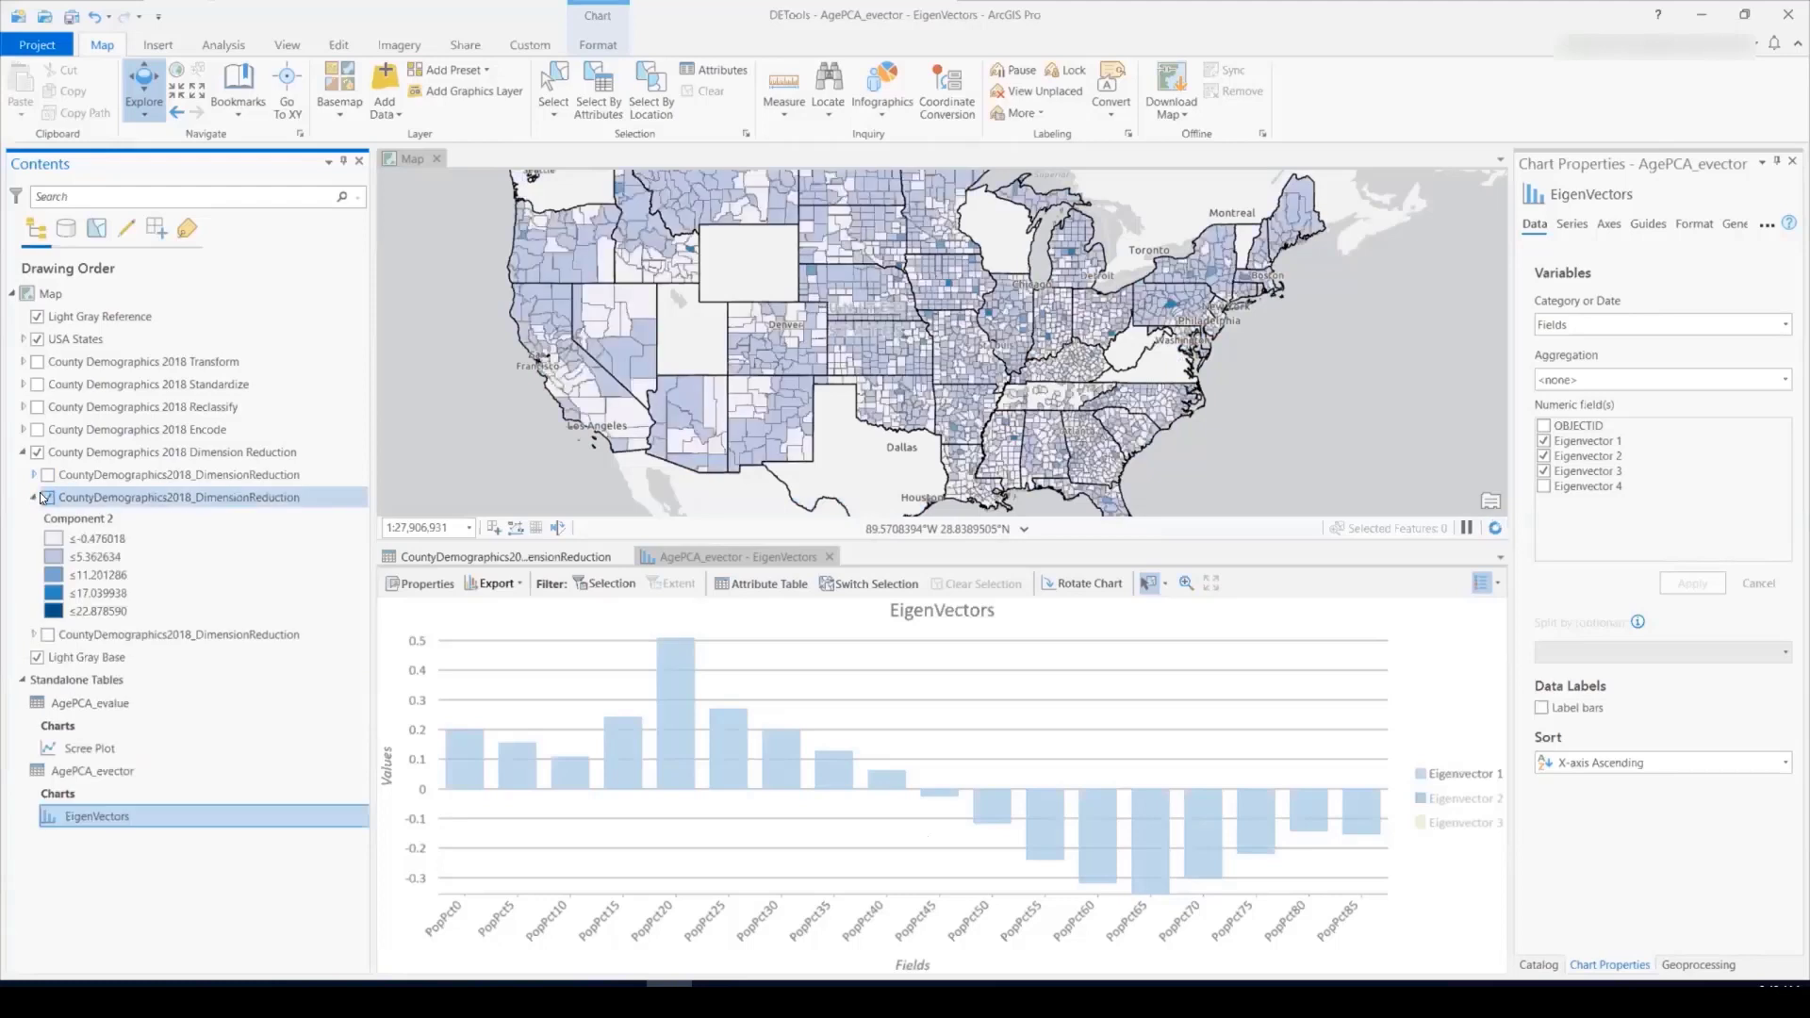
left_click(1459, 799)
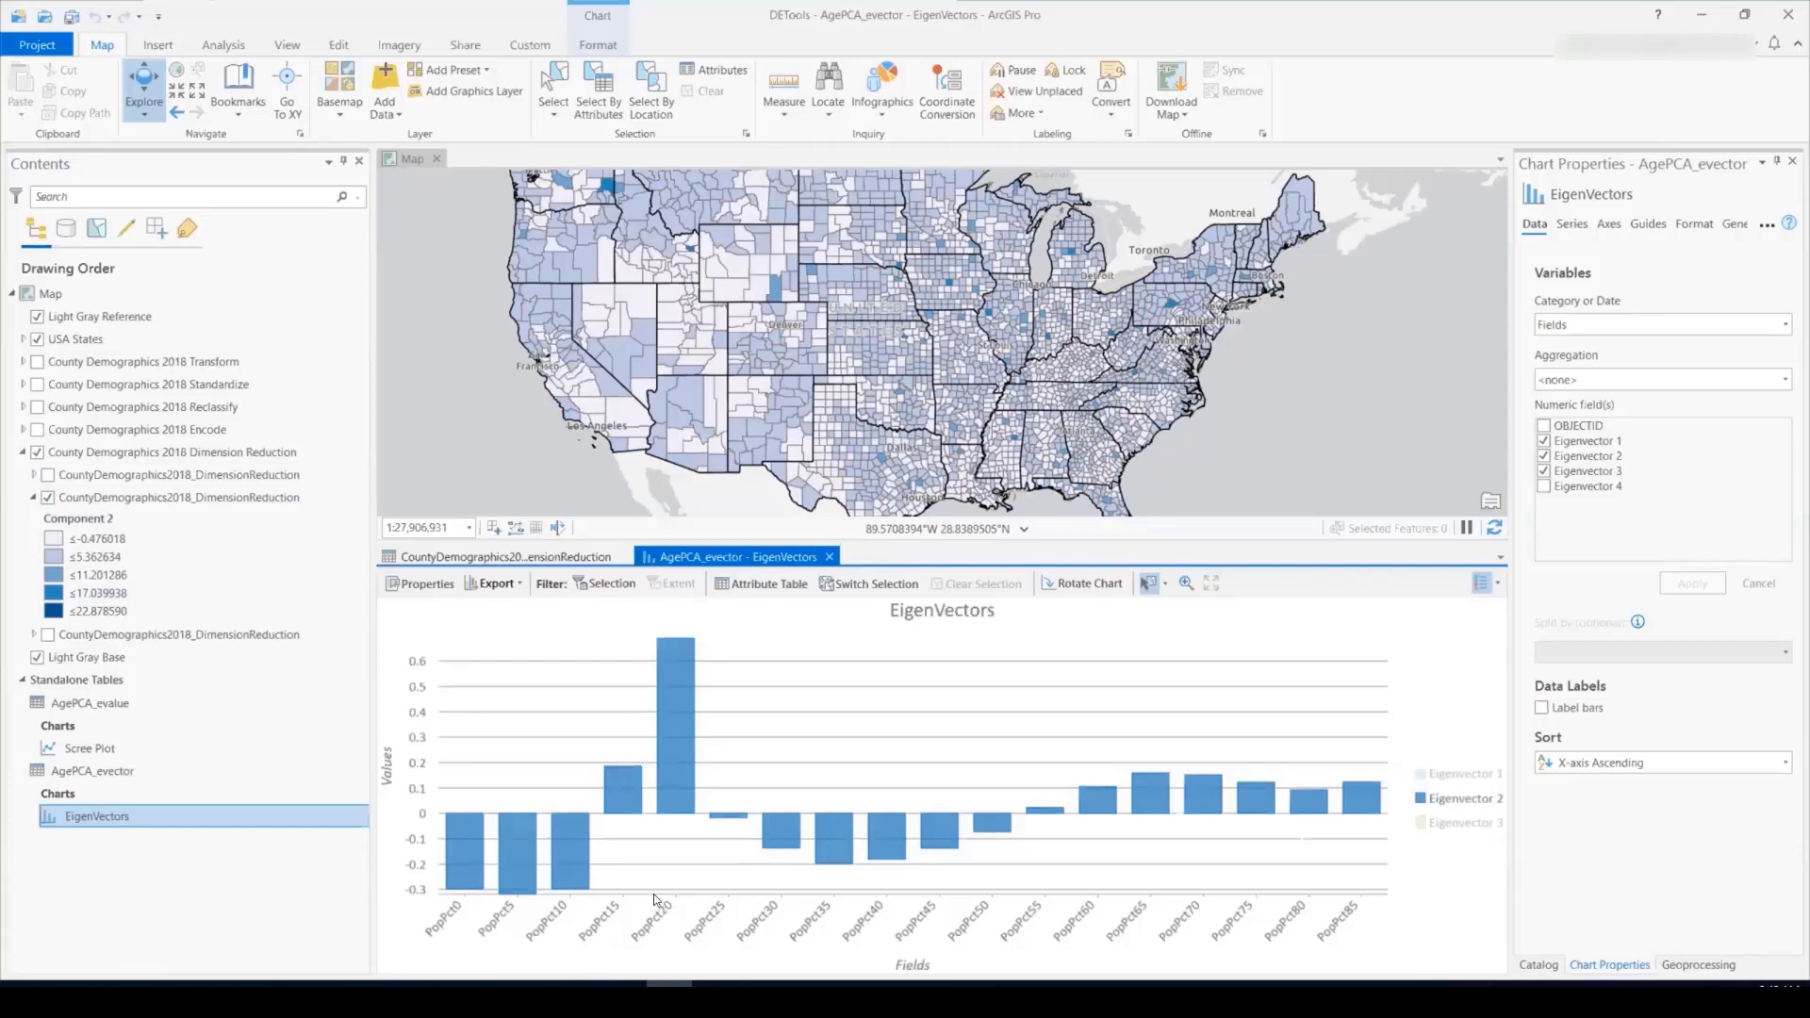
Zoom to the Washington State bookmark, then to the Penn State bookmark.
left_click(236, 94)
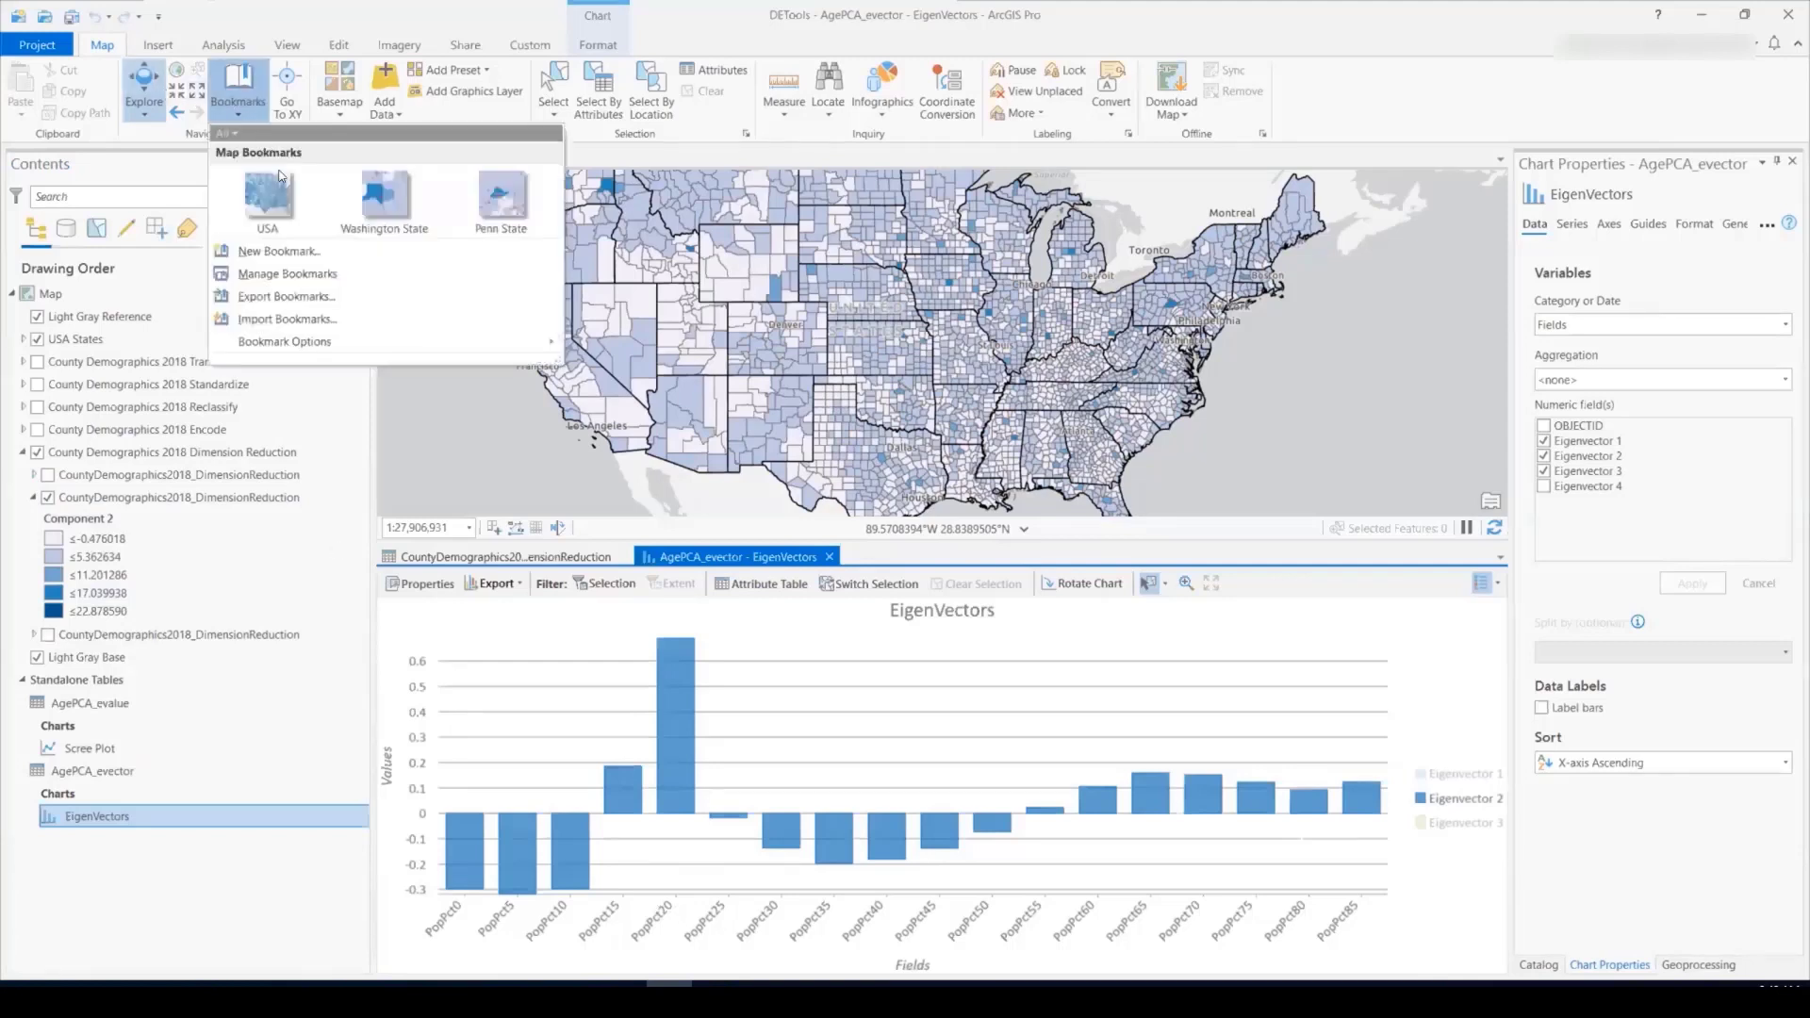
left_click(382, 205)
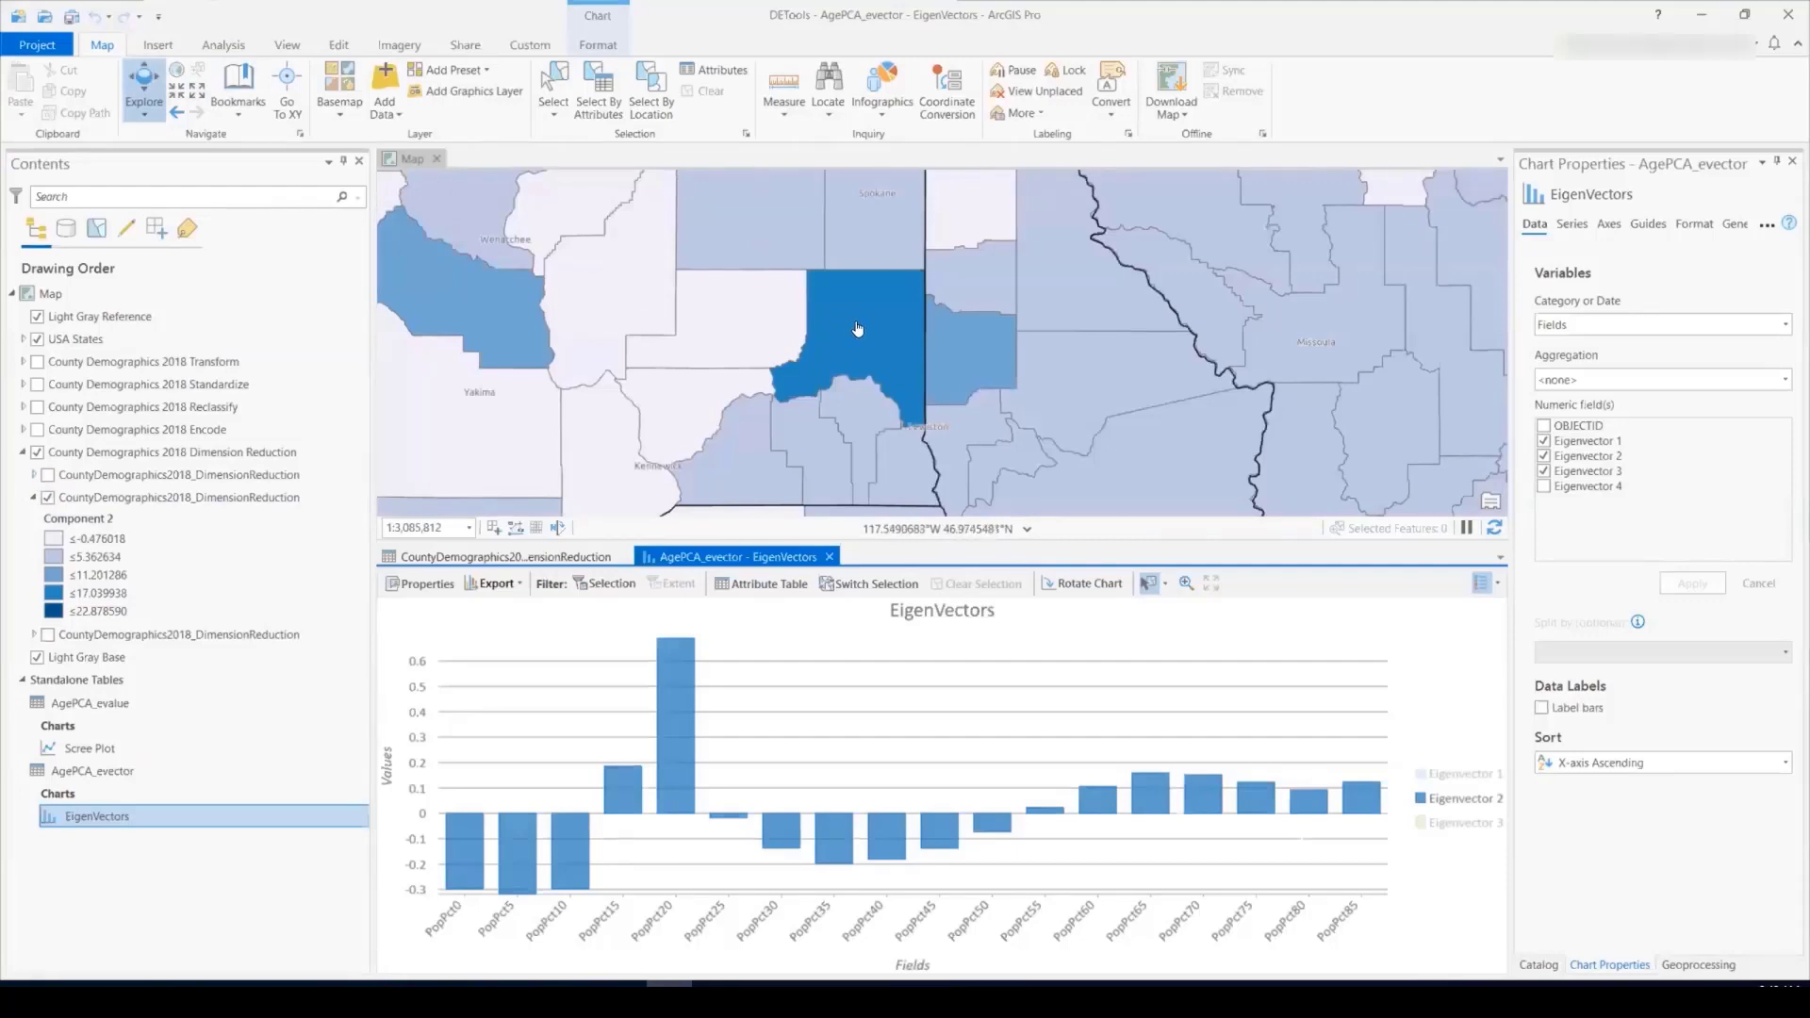
left_click(246, 112)
left_click(501, 198)
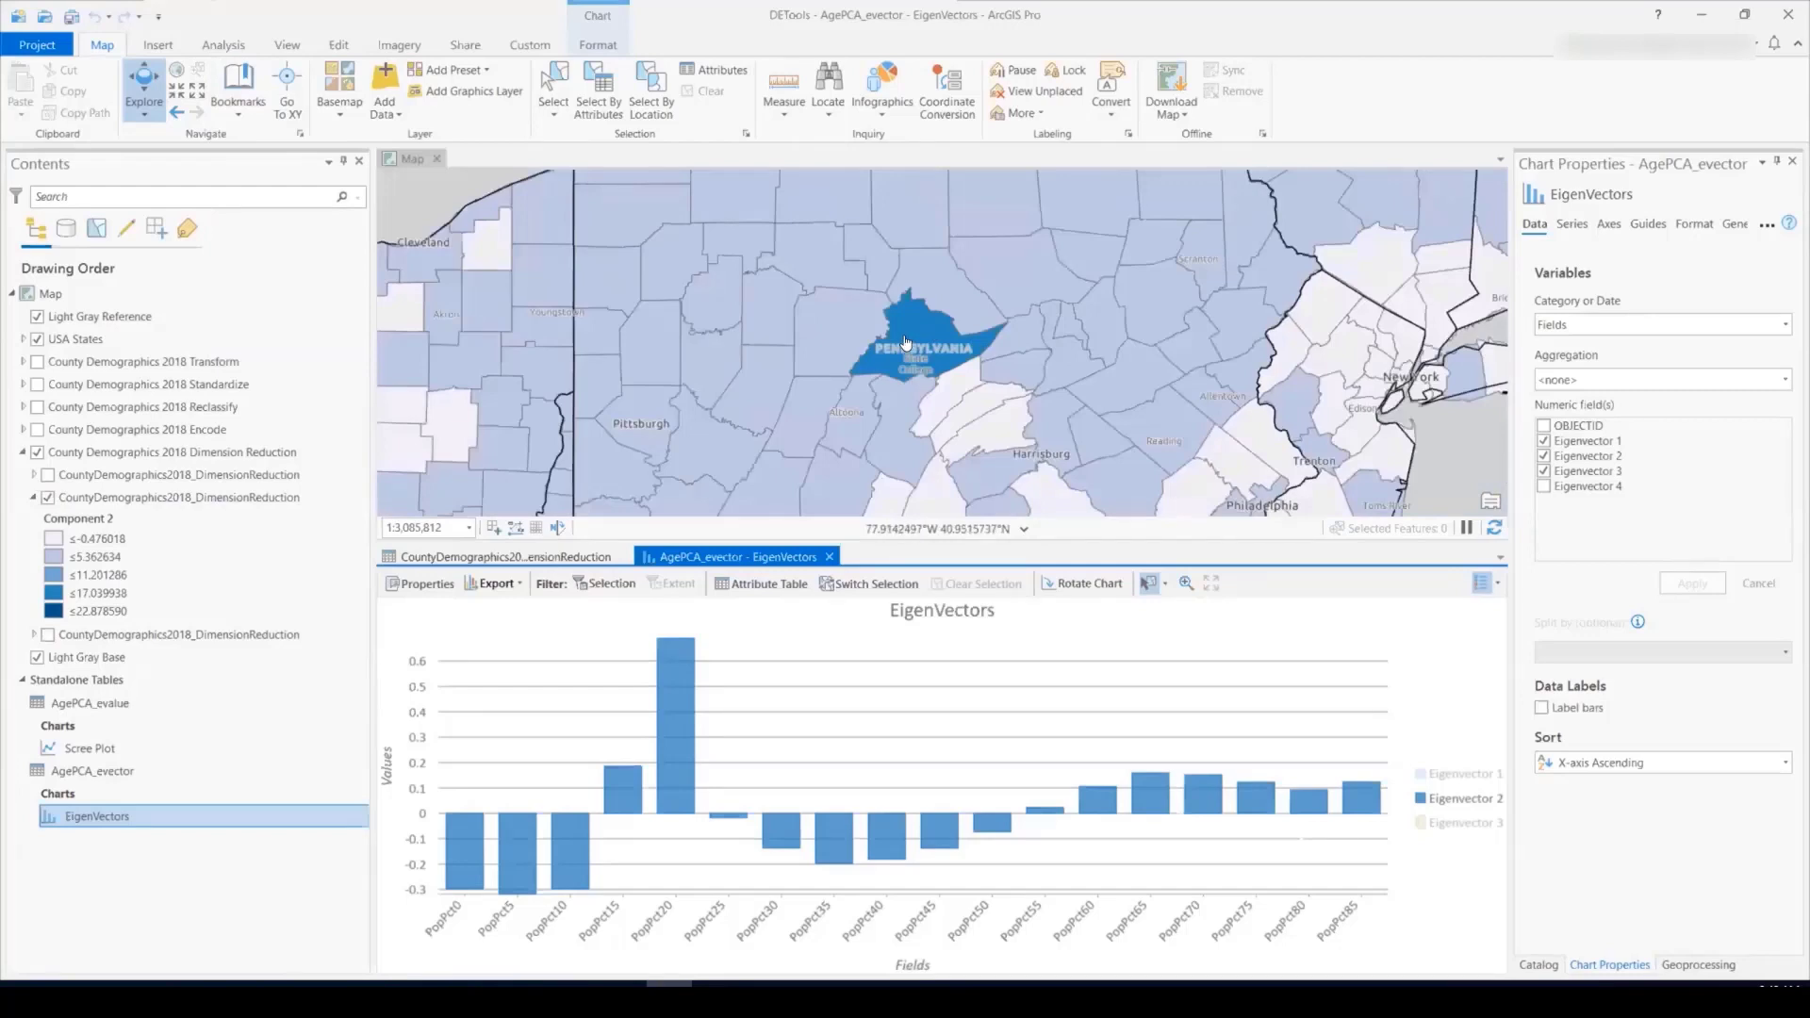
Chart Eigenvector 3 instead of Eigenvector 2 and shade counties by the Component 3 layer.
left_click(1459, 799)
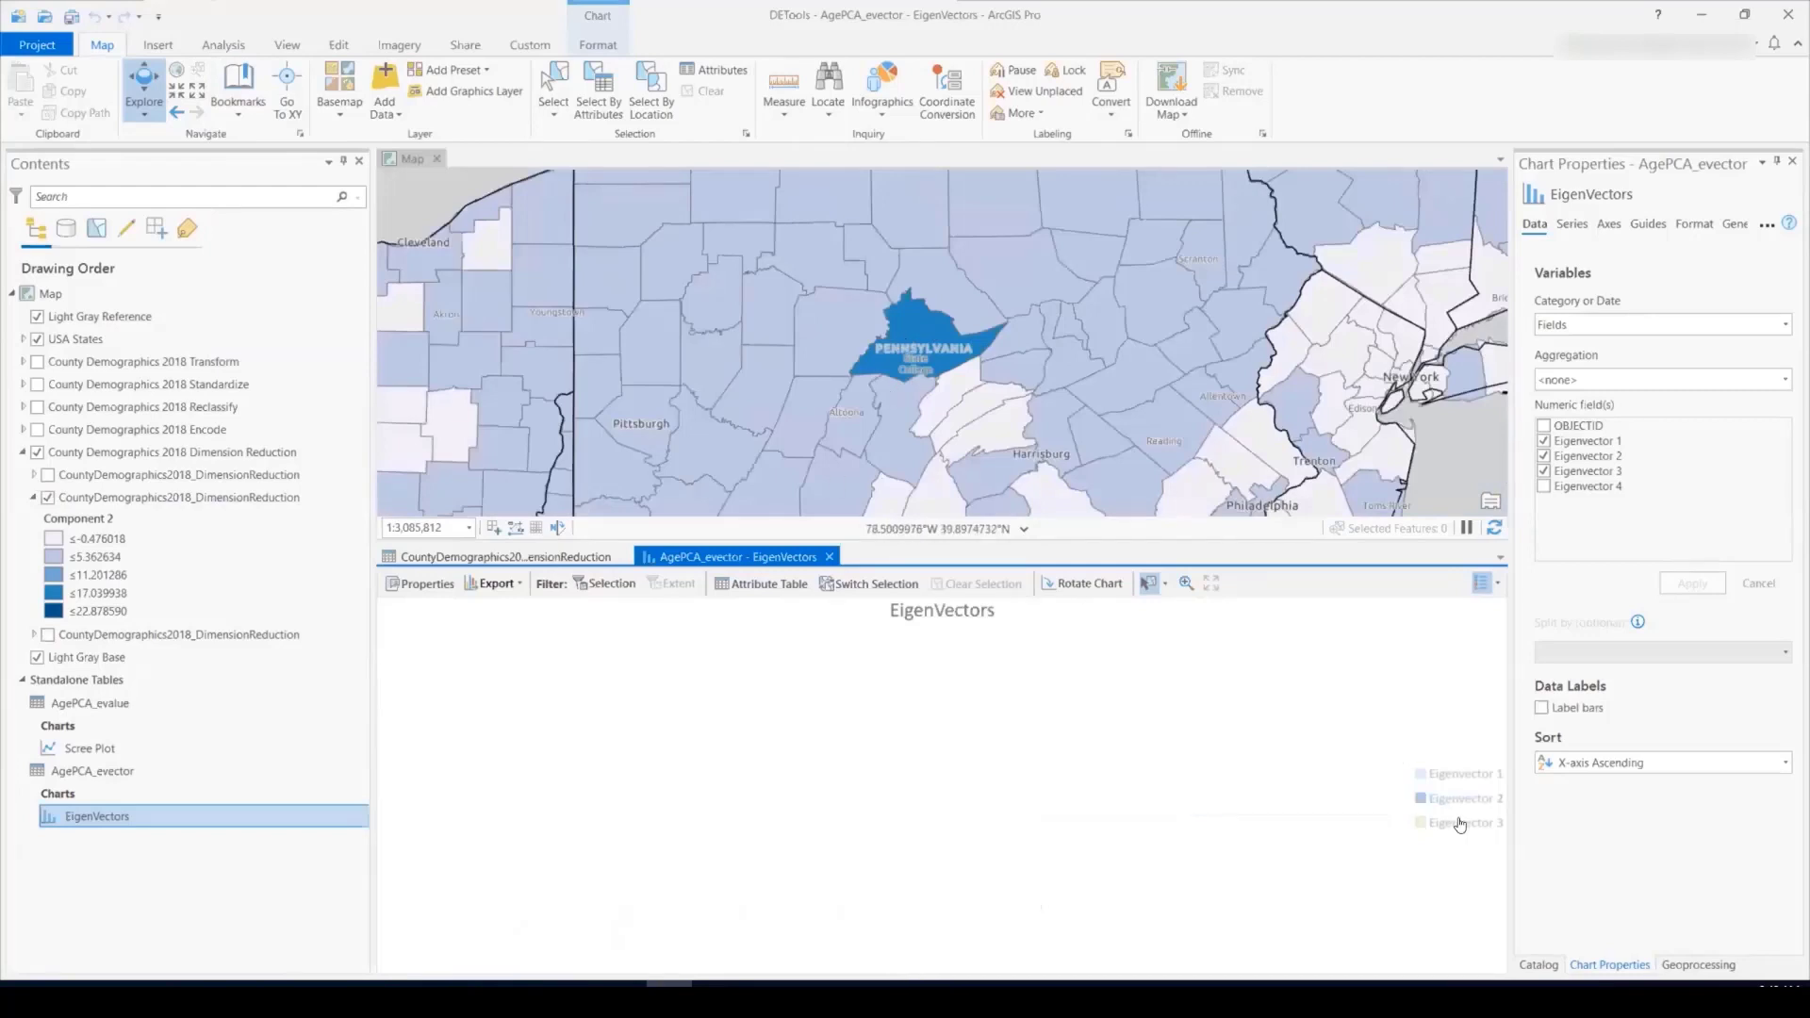
left_click(1460, 823)
left_click(47, 497)
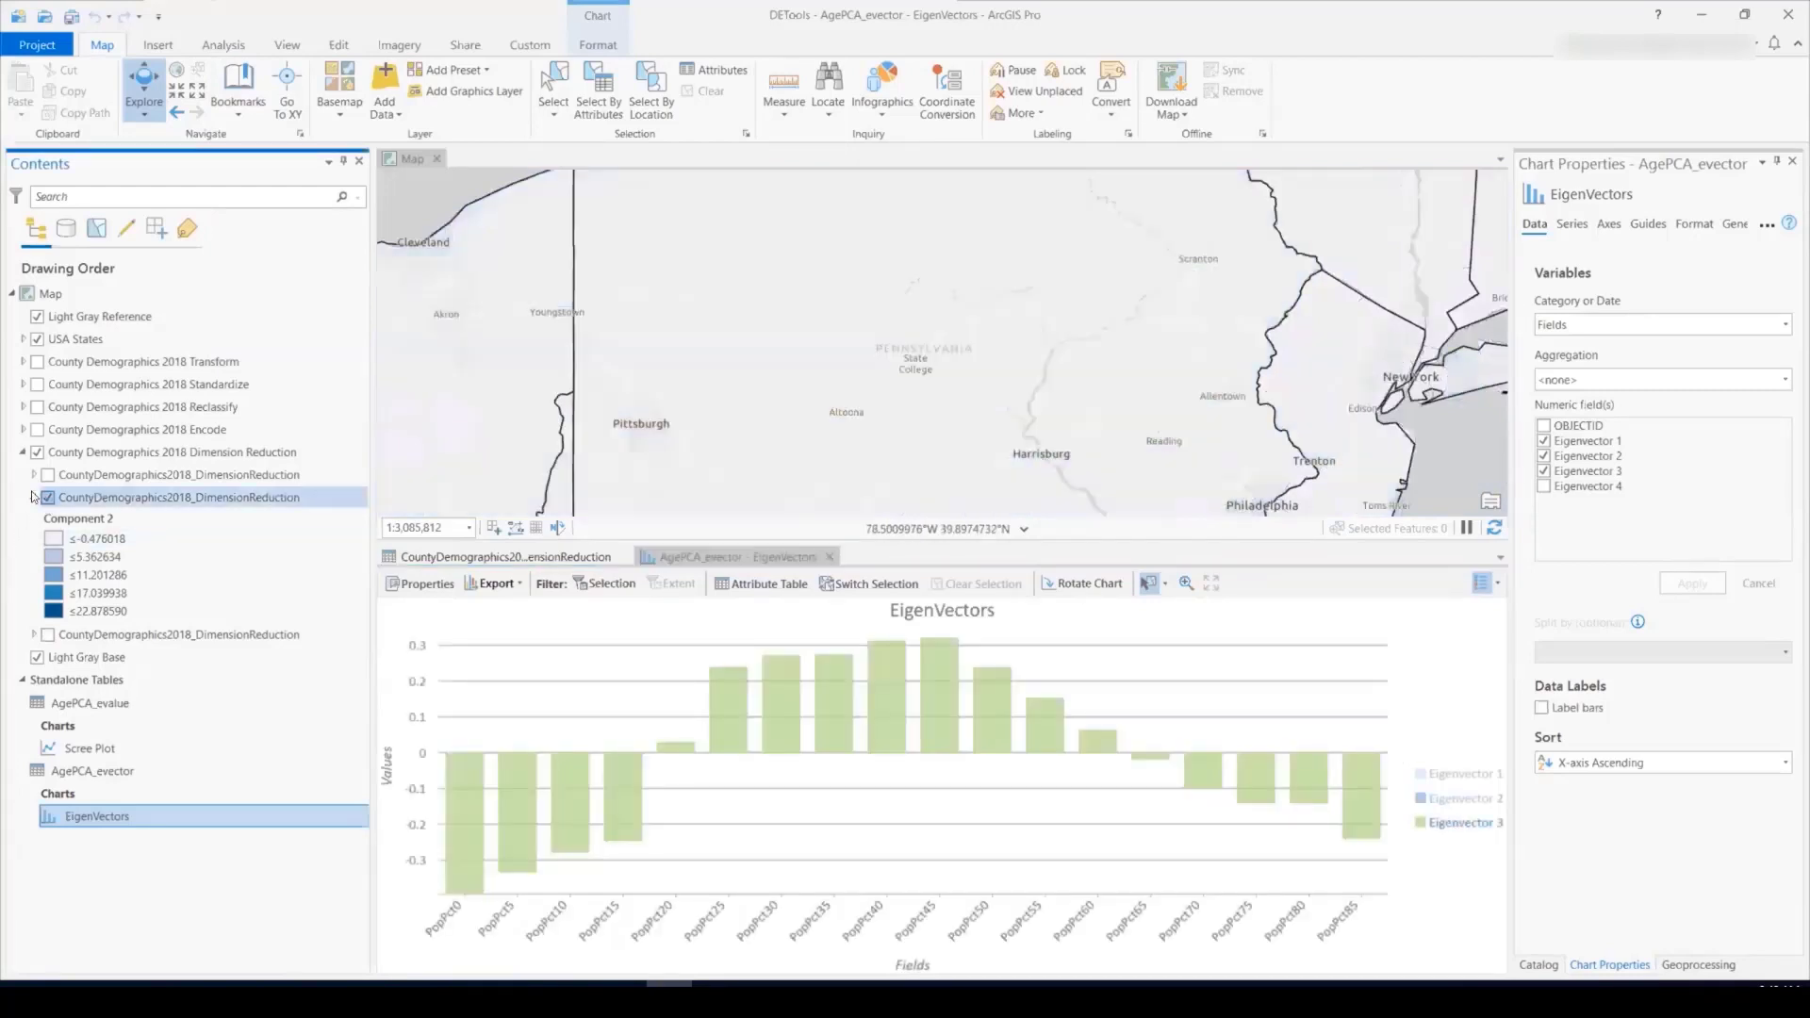
left_click(34, 497)
left_click(37, 519)
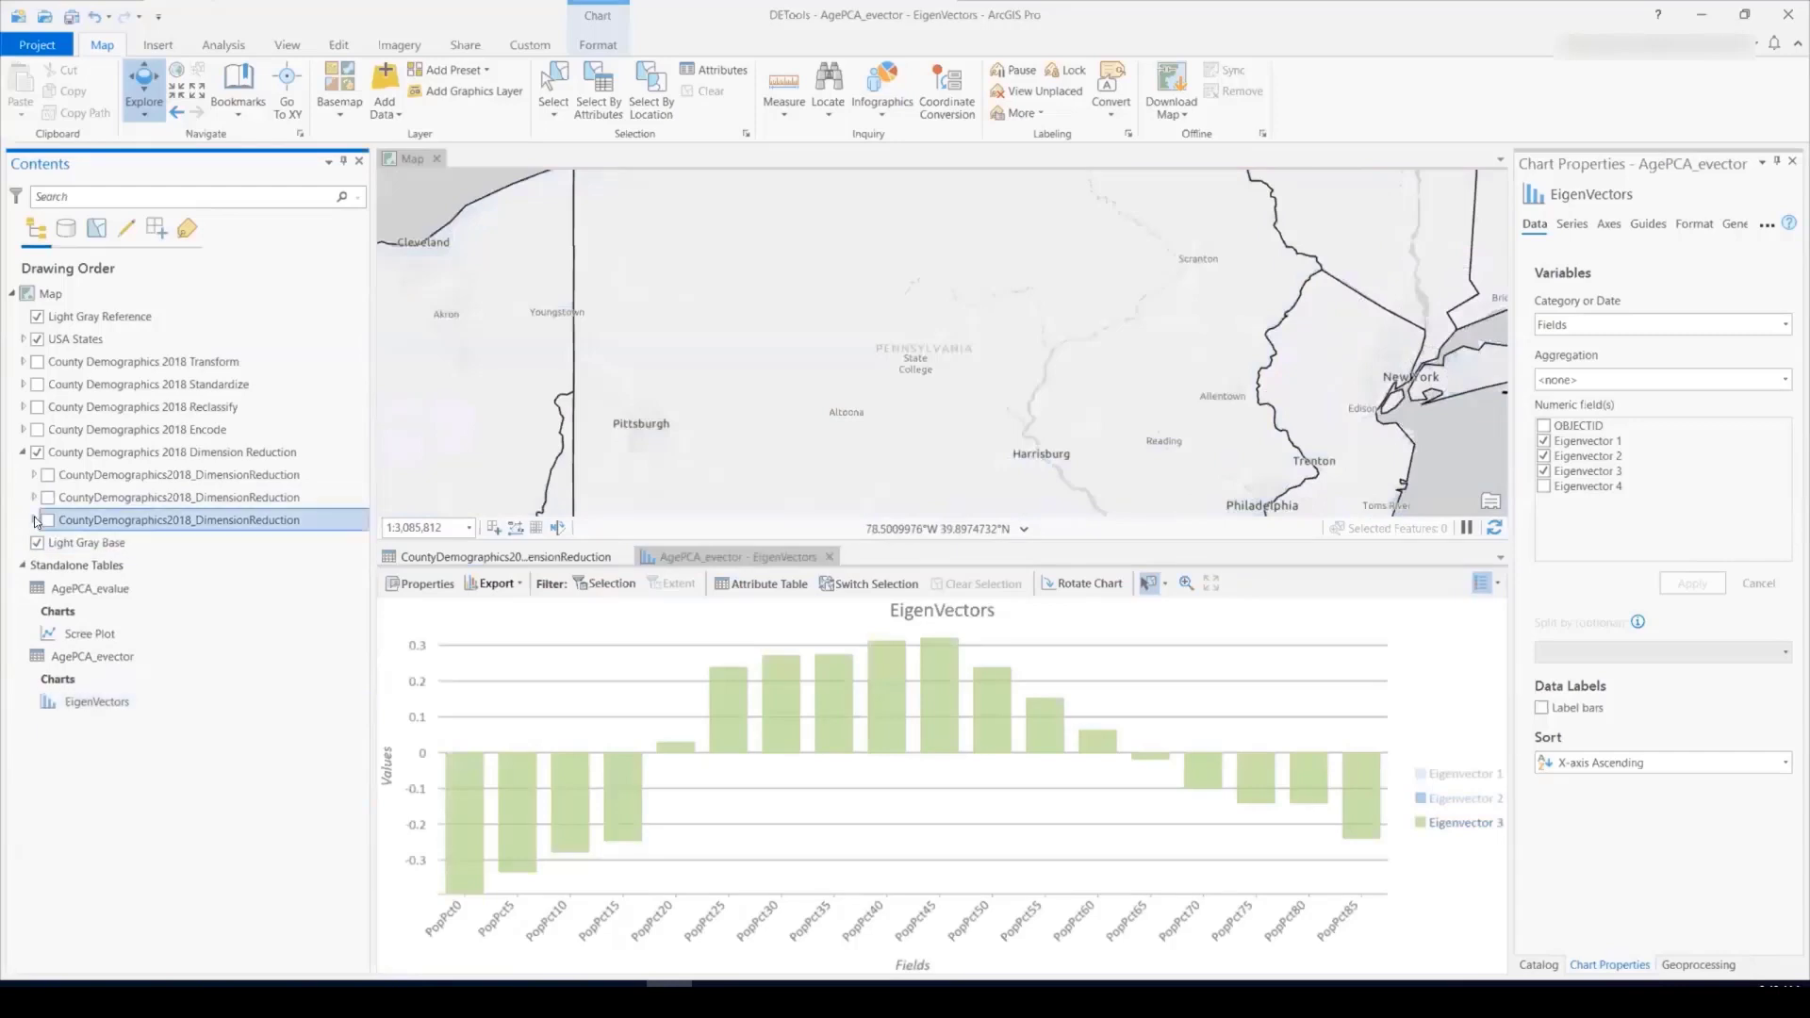
left_click(34, 520)
left_click(48, 519)
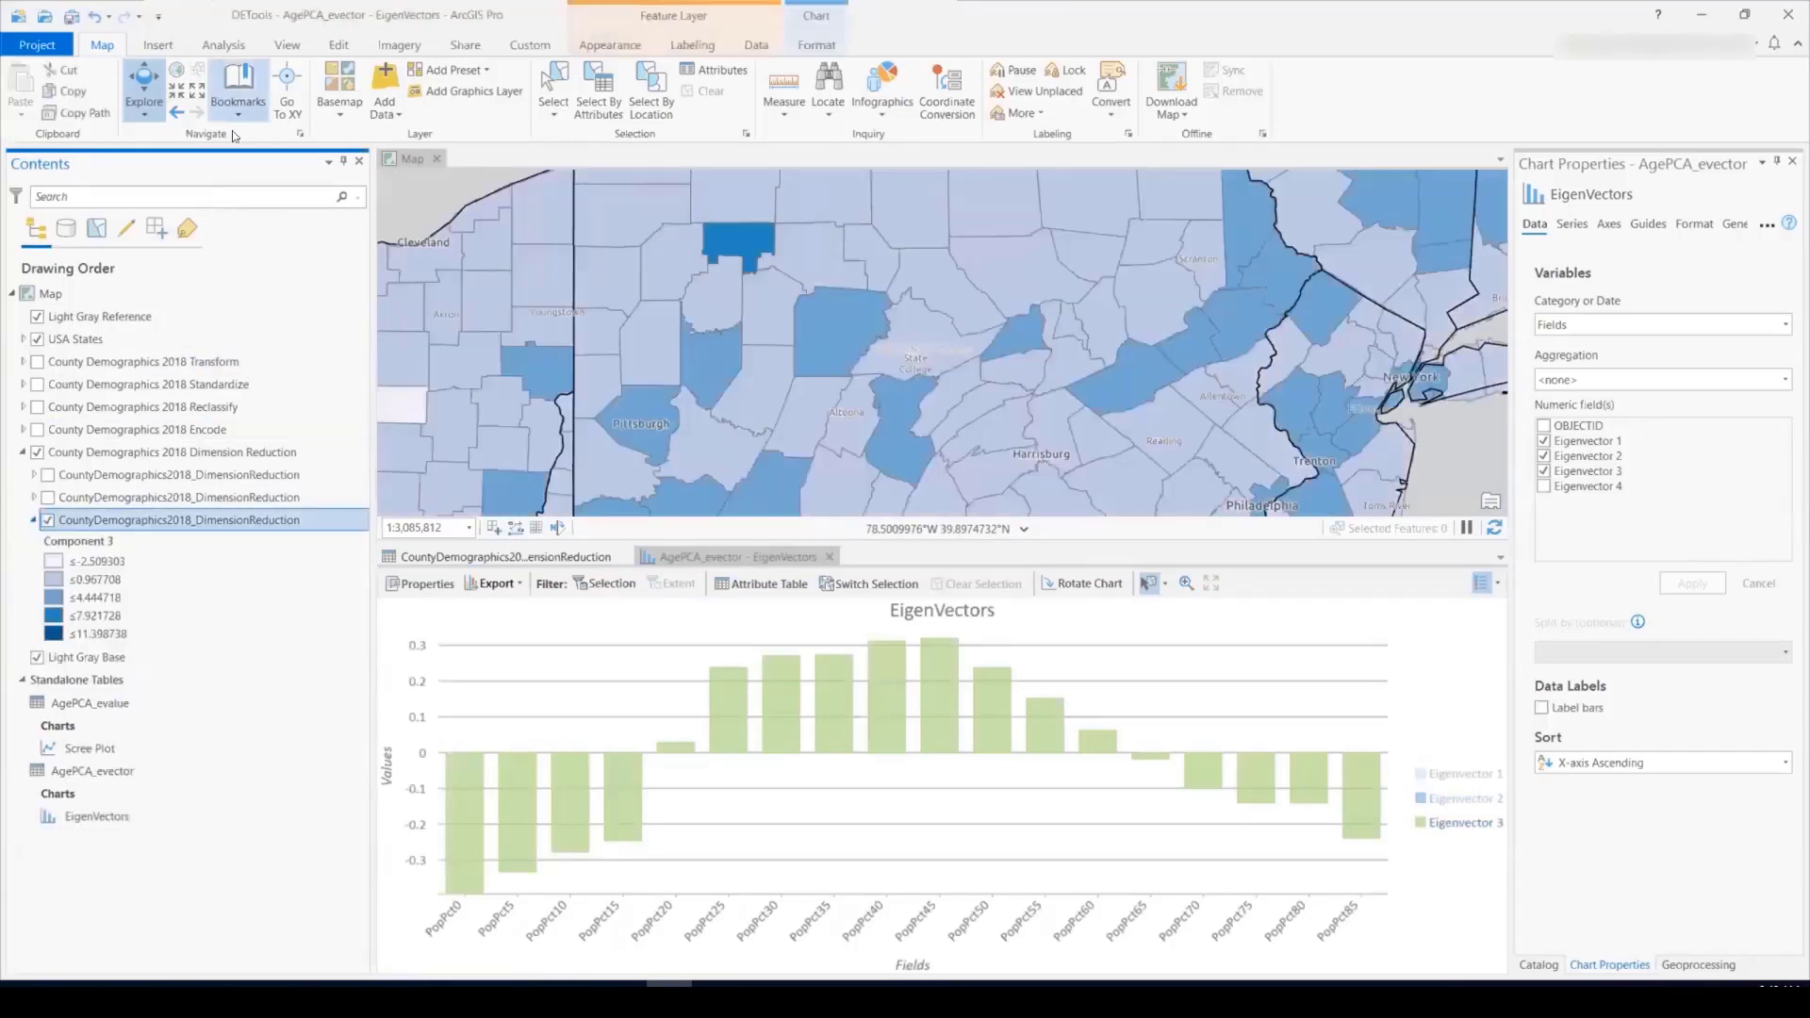
Return the map to the USA bookmark and zoom in slightly.
left_click(239, 89)
left_click(264, 203)
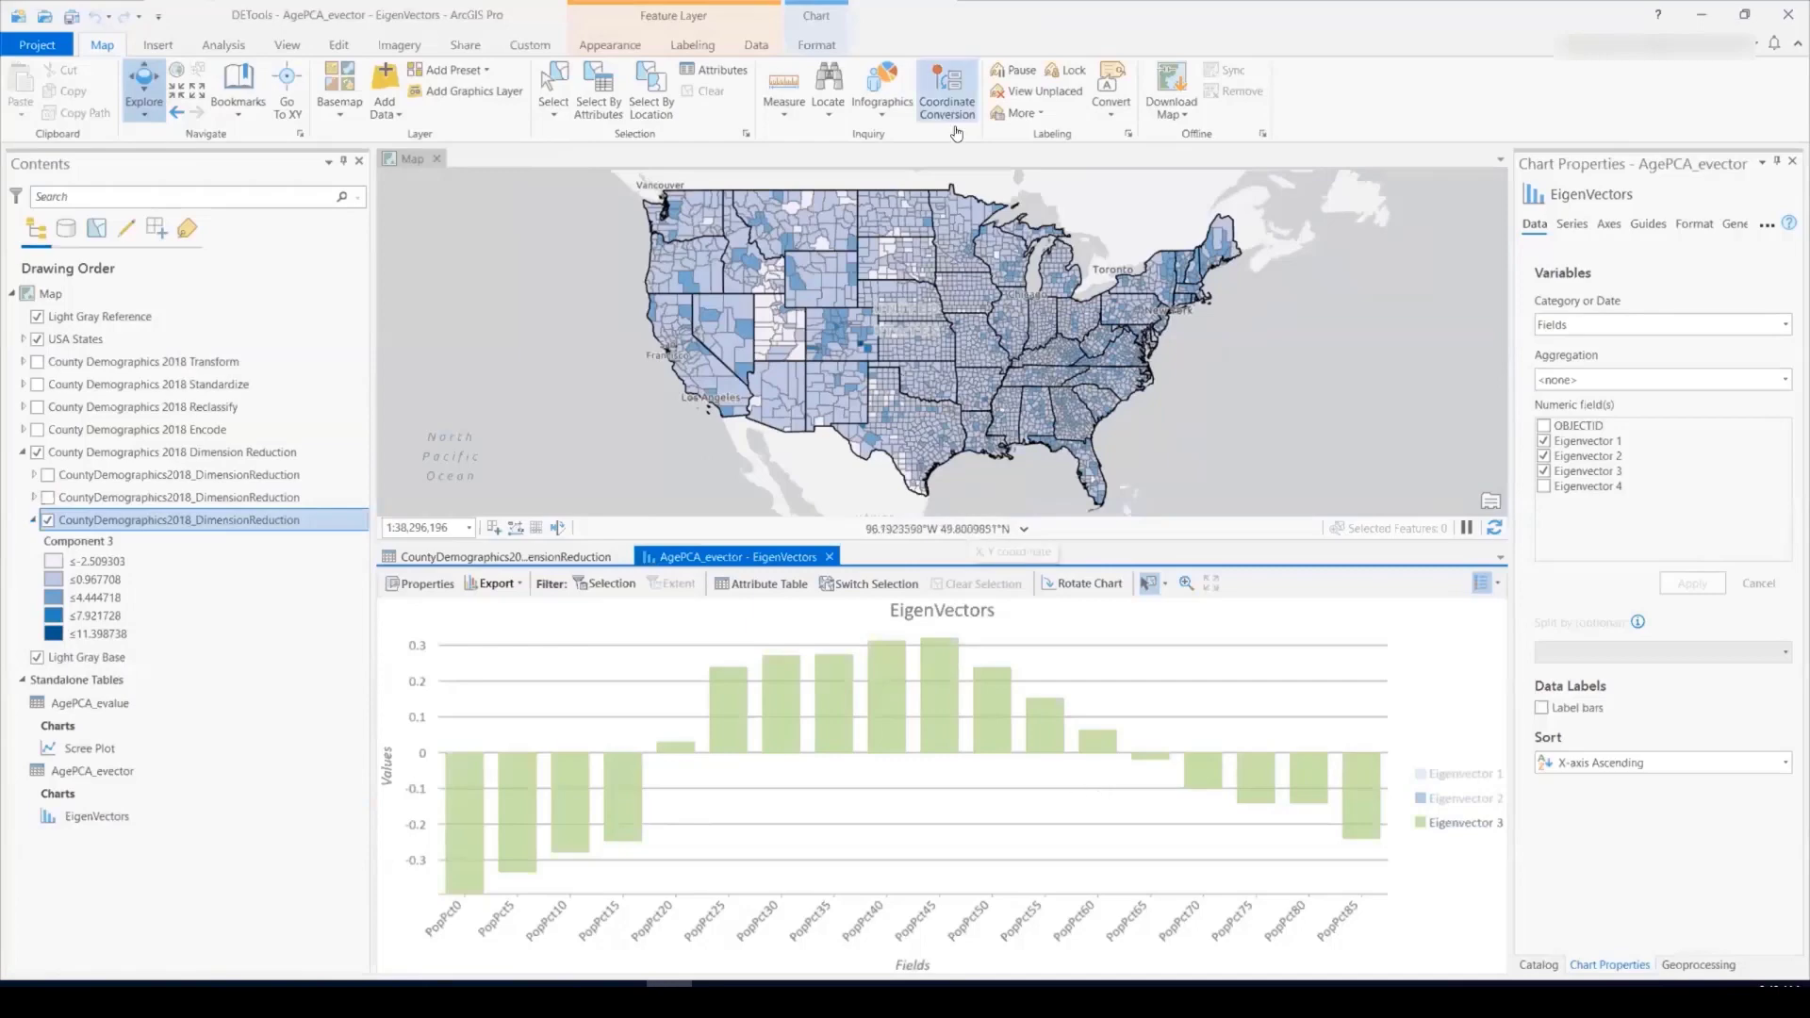
scroll(739, 314, "up", 2)
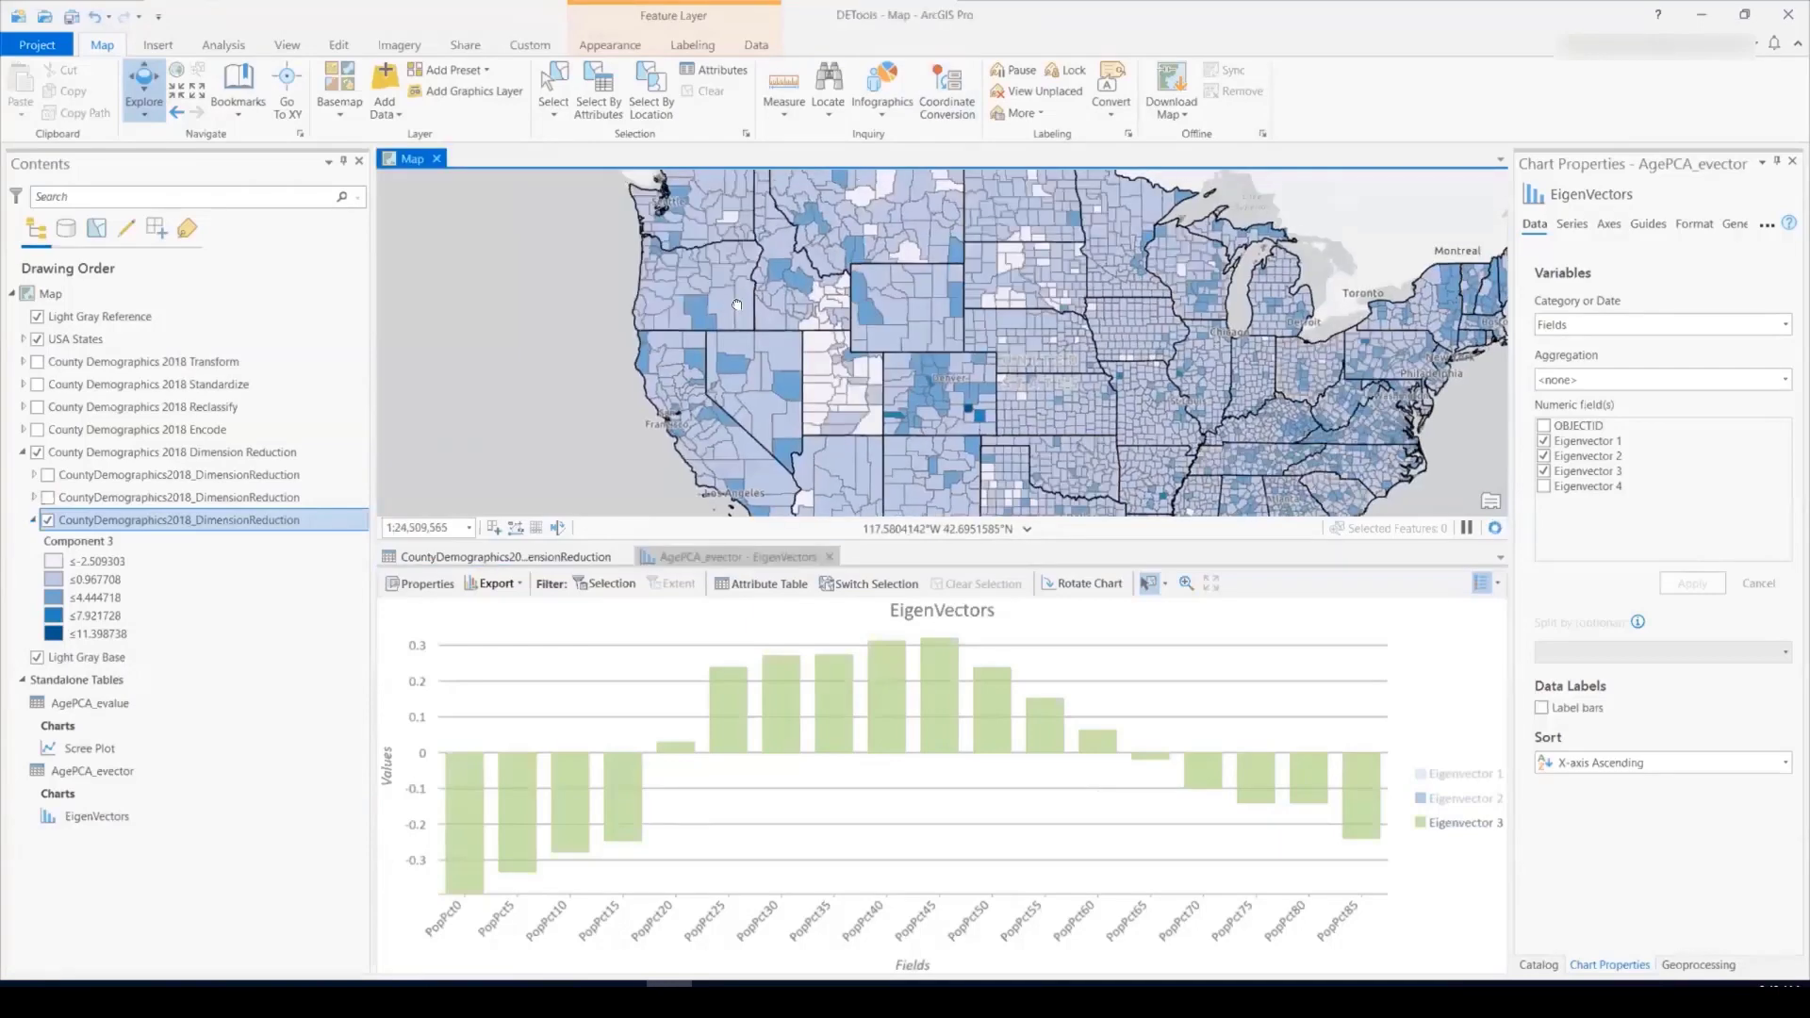